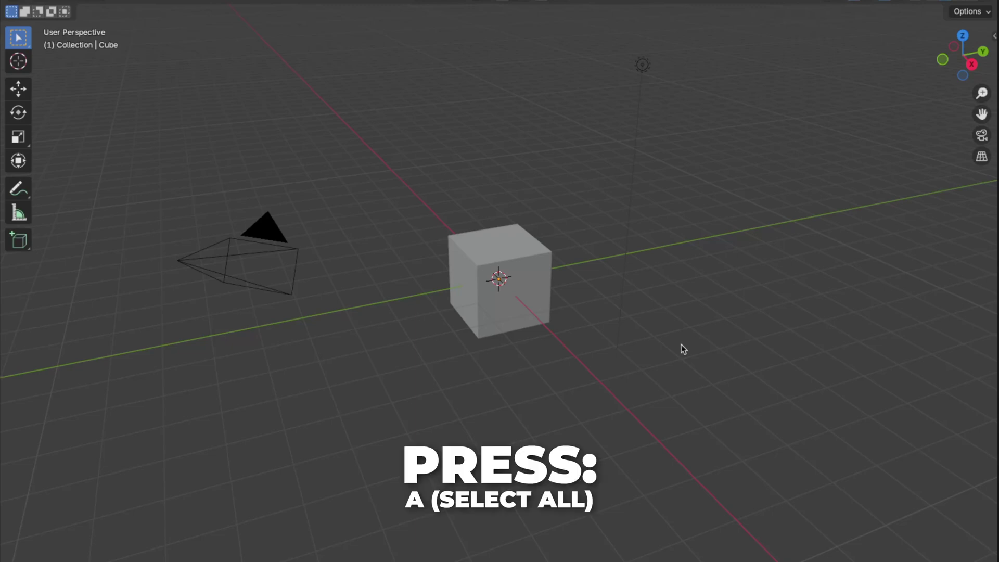
Select everything in the default scene and delete the cube, camera and light
key("a")
key("x")
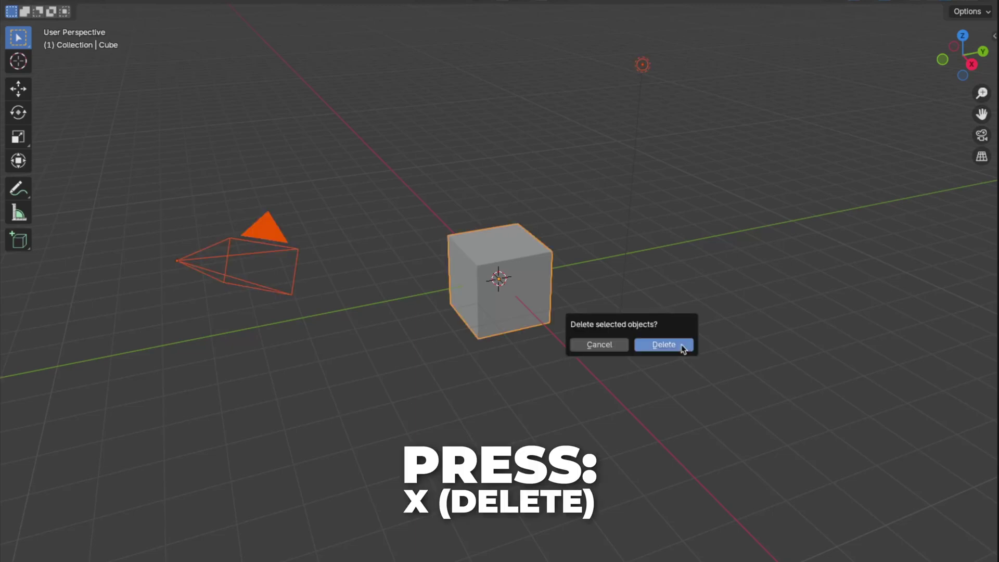
left_click(663, 345)
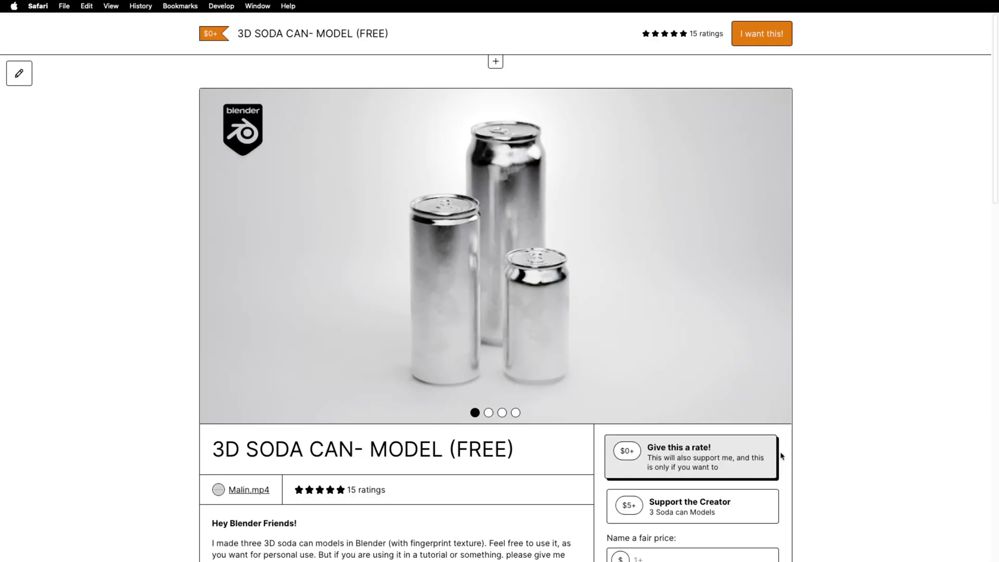
Enter 0 as the fair price for the free Label Texture V1.2 on Gumroad
scroll(780, 452, "down", 4)
left_click(717, 398)
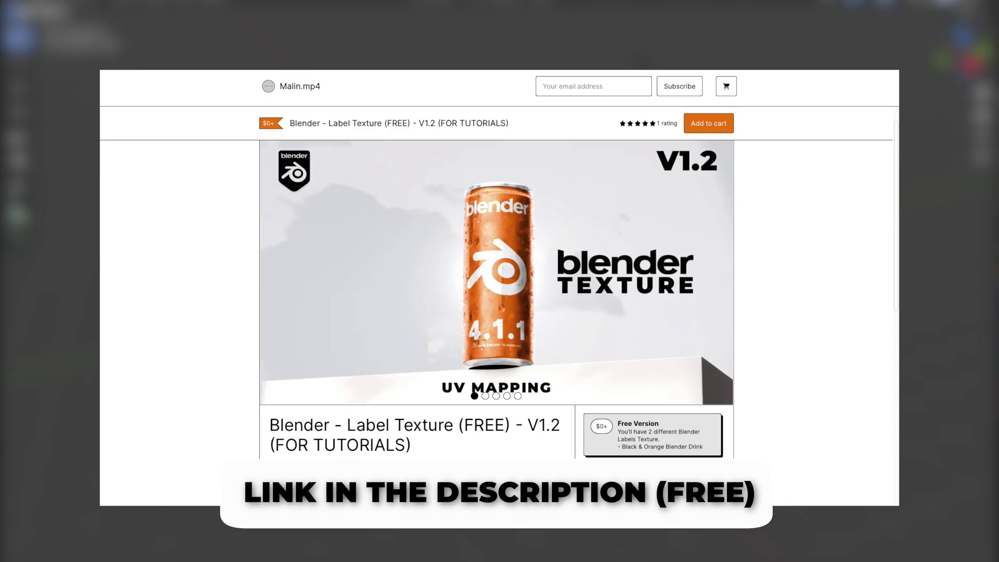
scroll(796, 338, "down", 5)
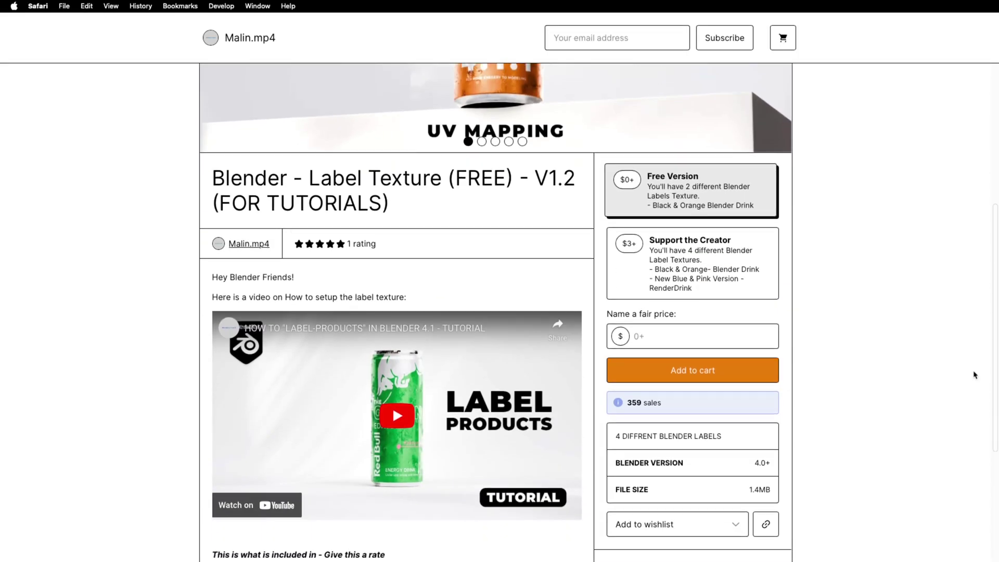
left_click(762, 328)
type("0")
scroll(762, 329, "down", 1)
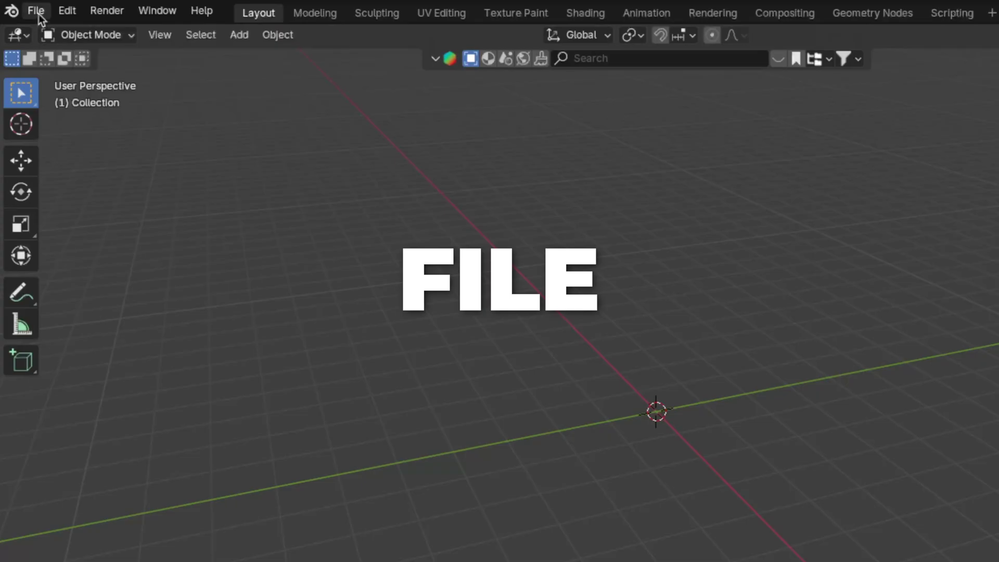
Append the SODA CAN-MIDDLE object from 3D-CAN-MODEL.blend's Object folder
left_click(38, 14)
left_click(78, 224)
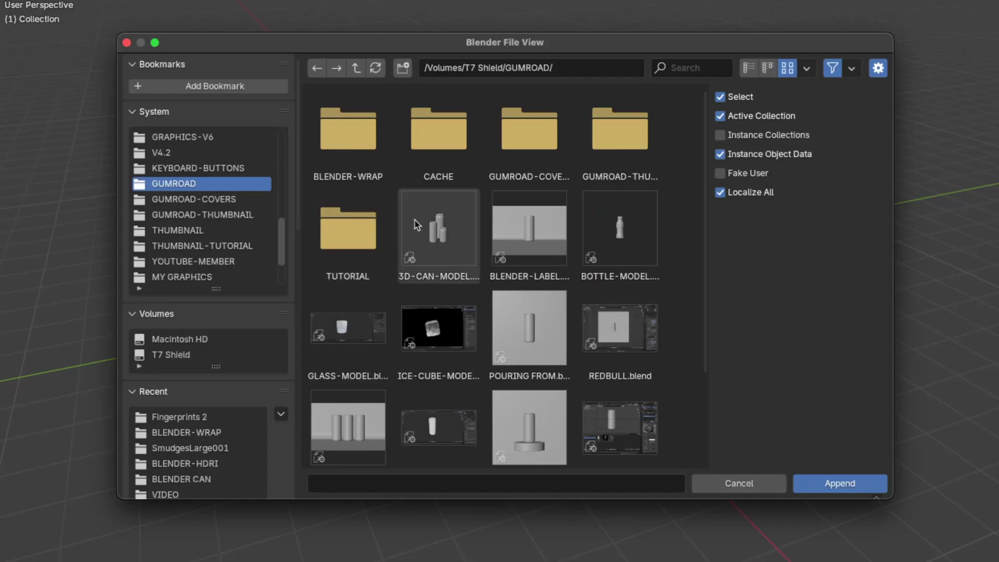
left_click(436, 229)
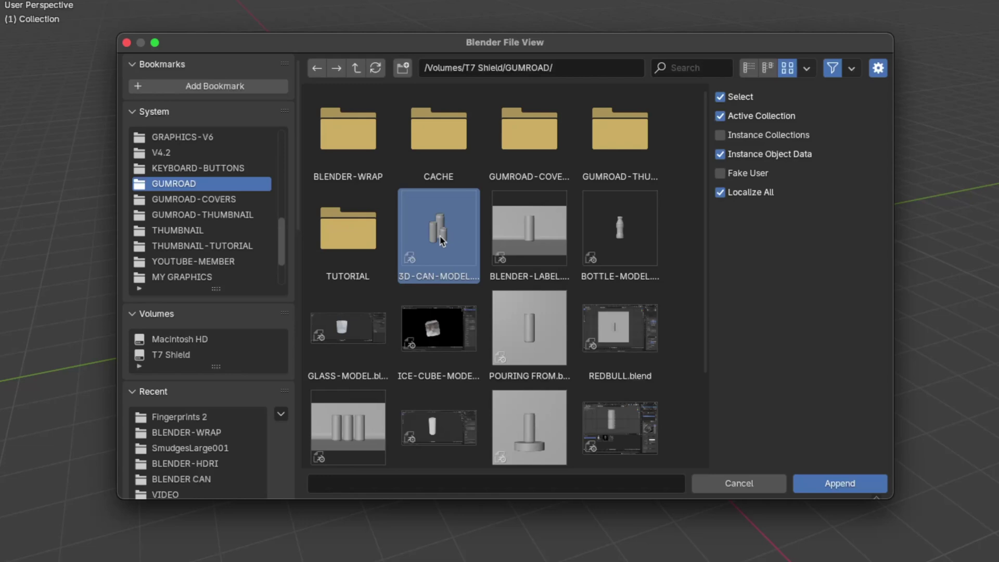
double_click(440, 241)
double_click(439, 330)
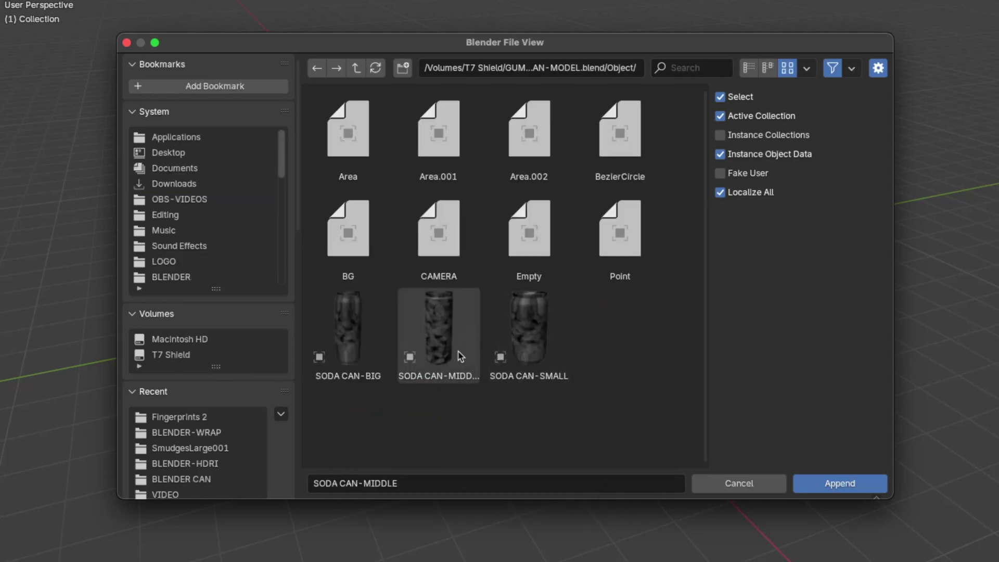
left_click(436, 350)
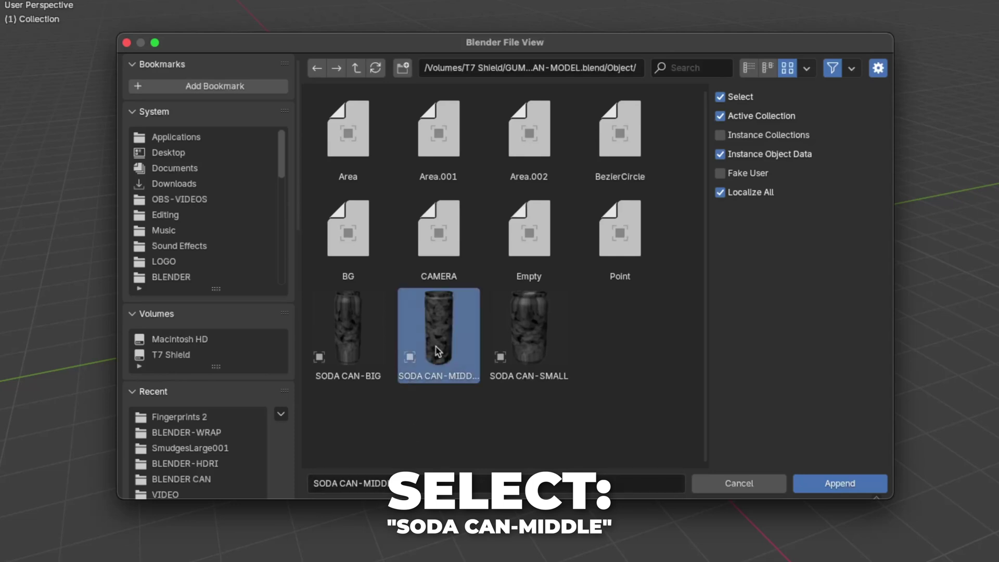
left_click(848, 488)
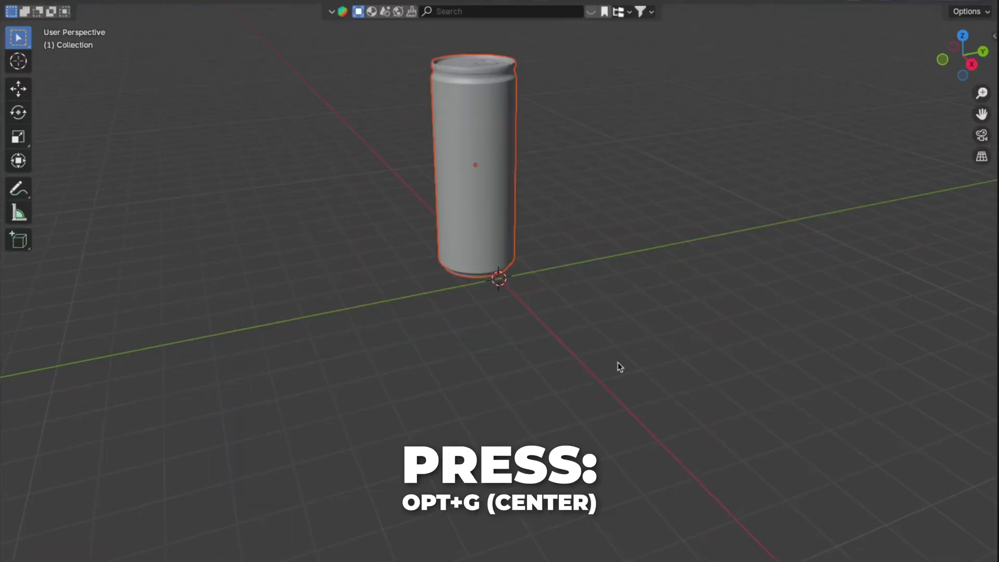
Move the can to the world origin and switch the viewport to Material Preview
key("alt+g")
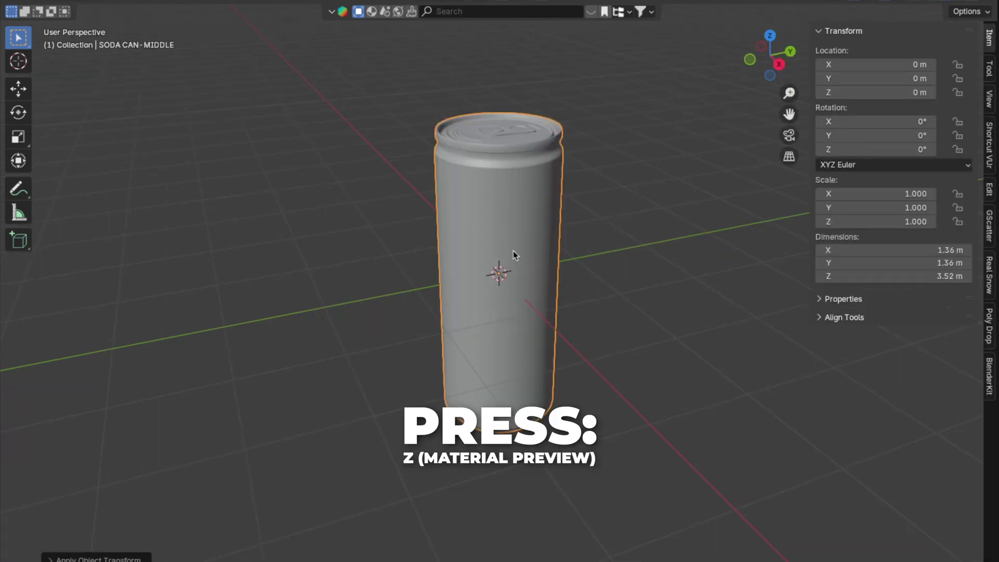
key("z")
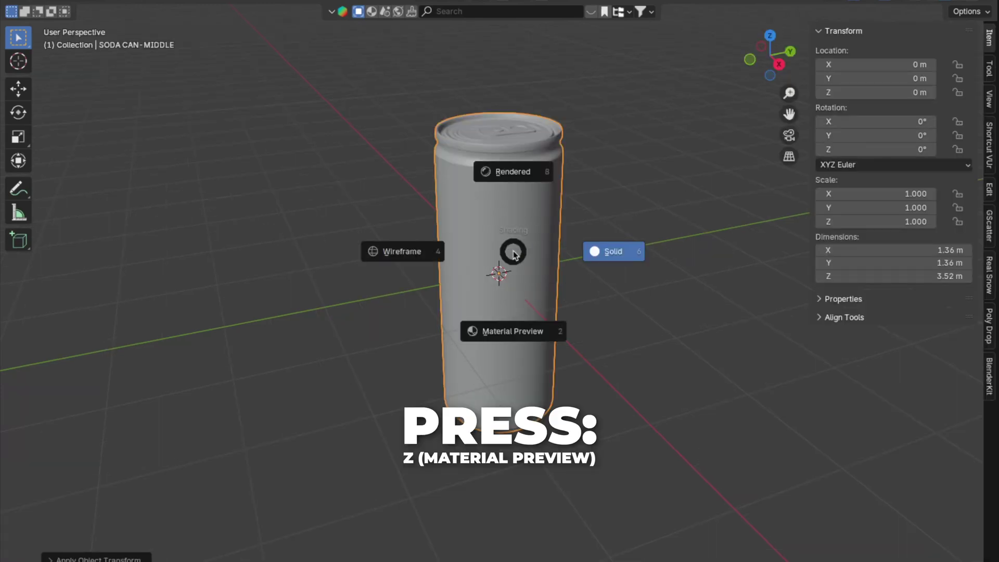
left_click(517, 331)
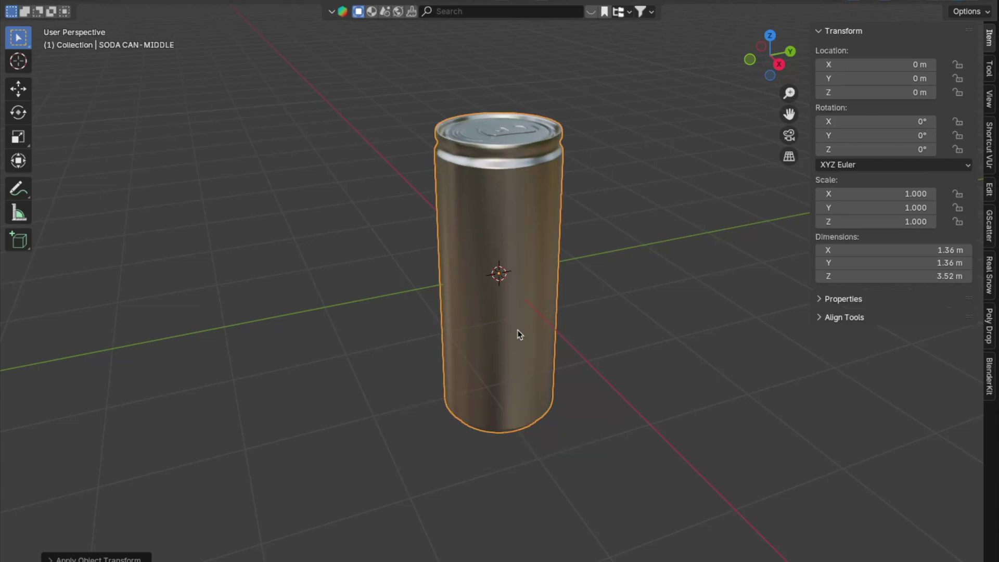
Orbit to a level side-on view and select the soda can
key("KP_6")
key("KP_6")
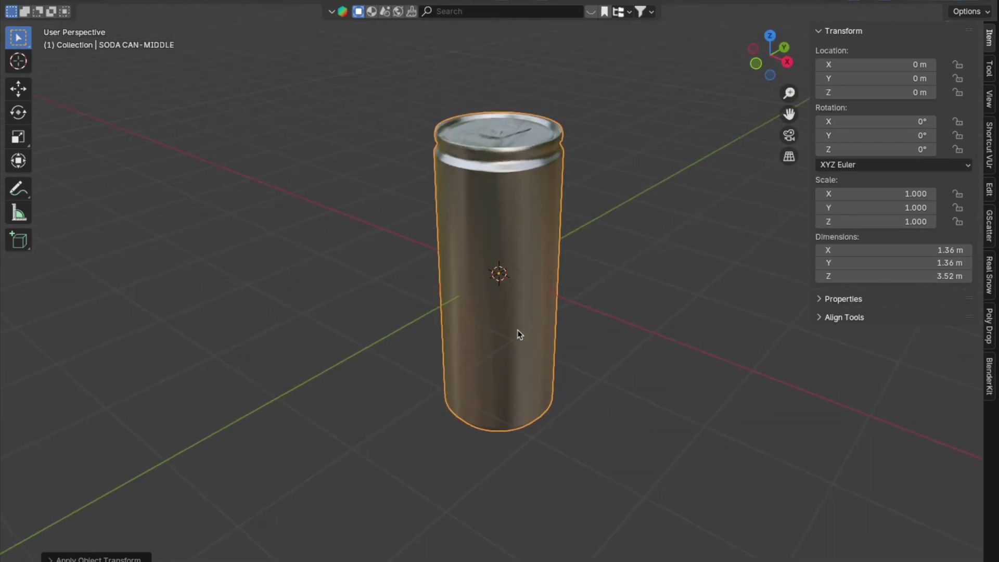
key("KP_8")
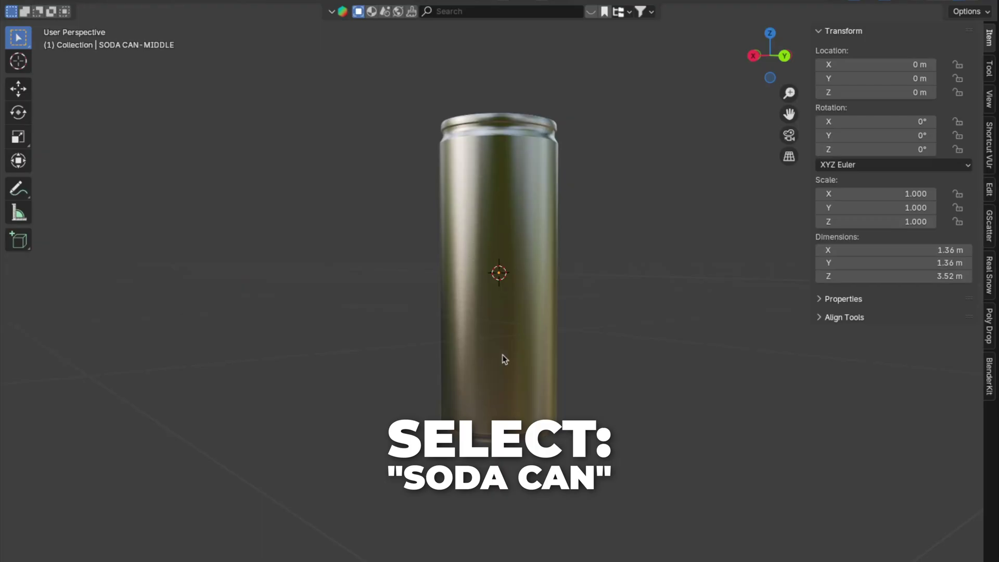
left_click(502, 354)
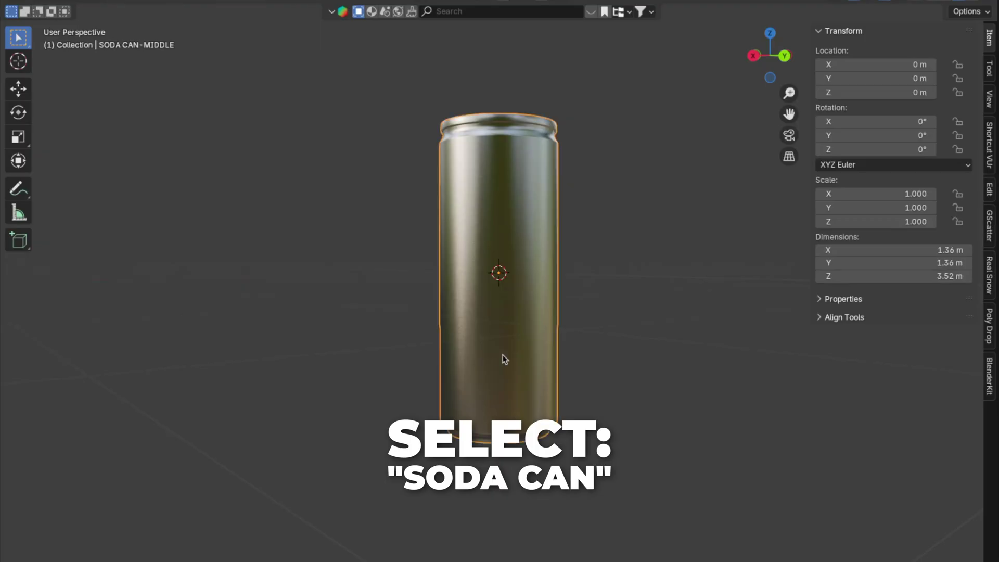
Switch to front orthographic view and open the Input section of Preferences
key("KP_1")
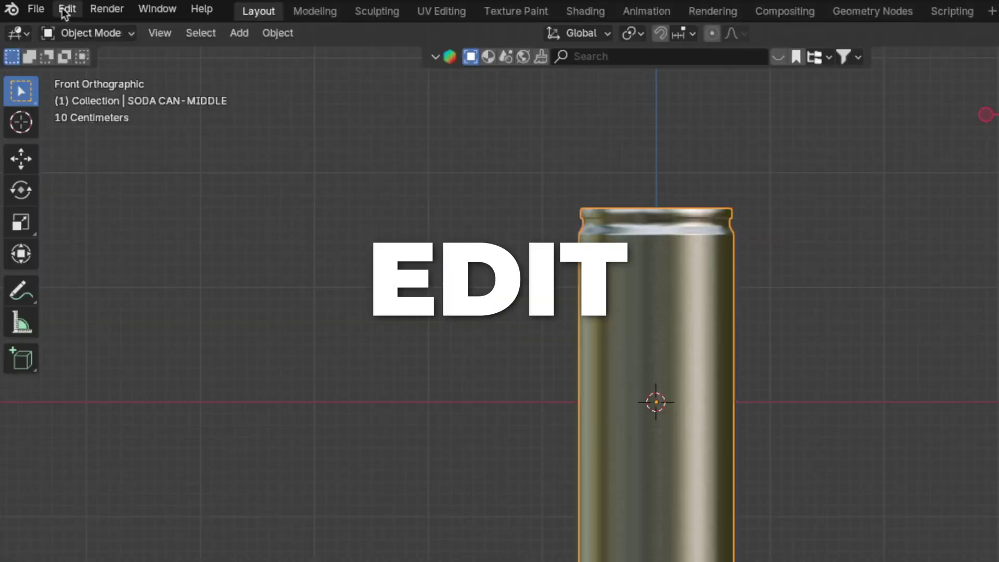
left_click(67, 9)
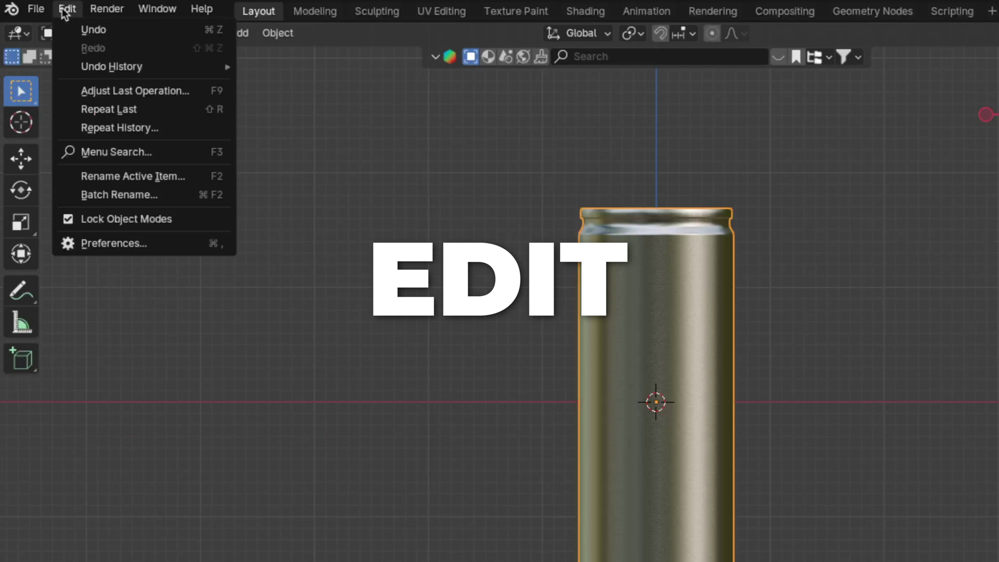
left_click(125, 241)
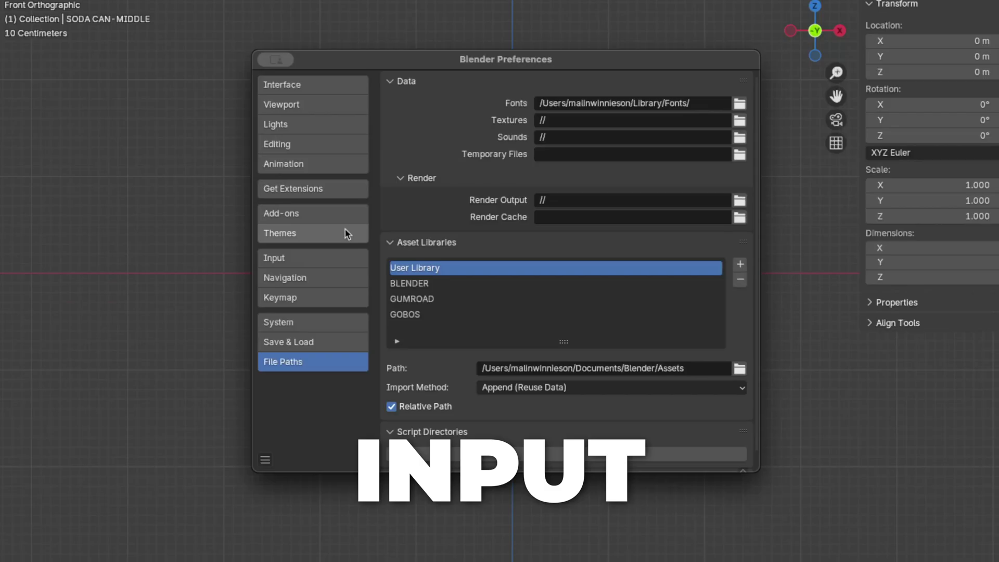
left_click(335, 260)
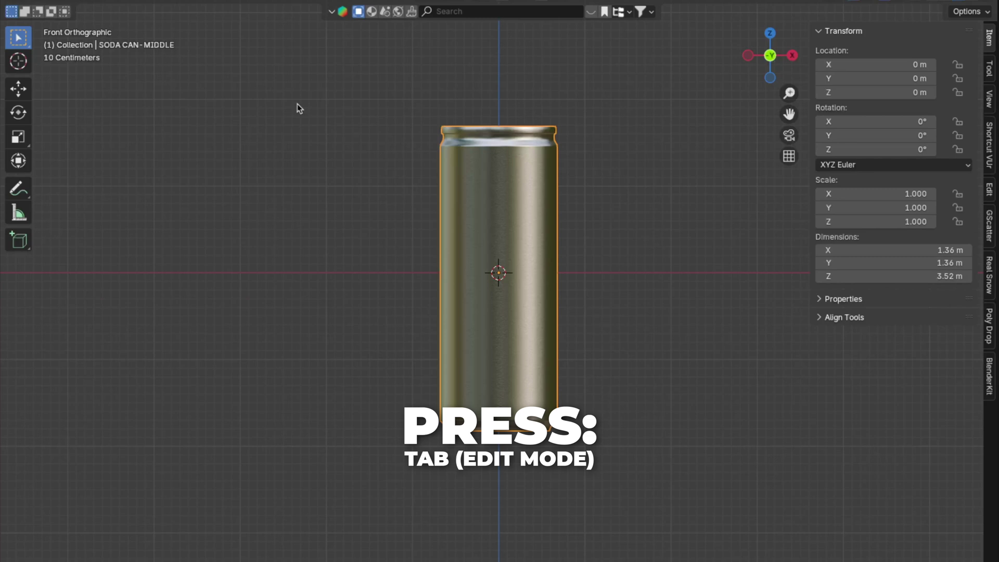
In Edit Mode, select a horizontal loop and grow it over the whole can body
key("Tab")
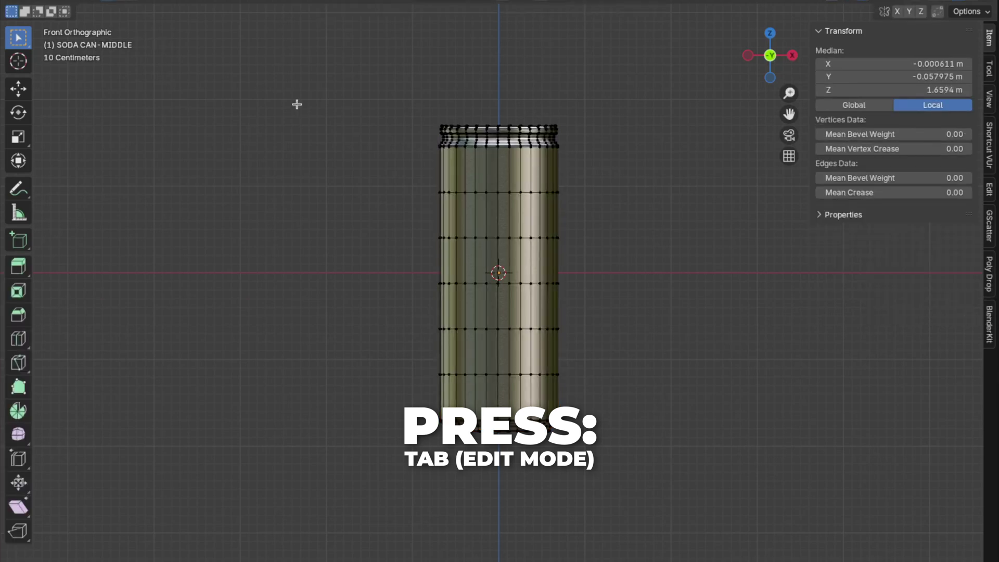
key("n")
left_click_drag(981, 93, 981, 69)
left_click(555, 282)
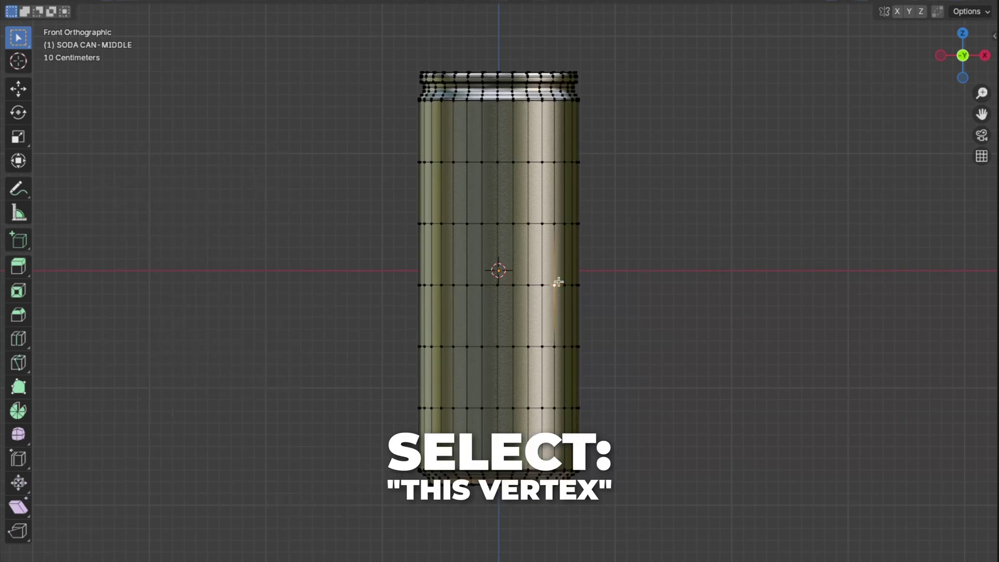
left_click(560, 285, "alt")
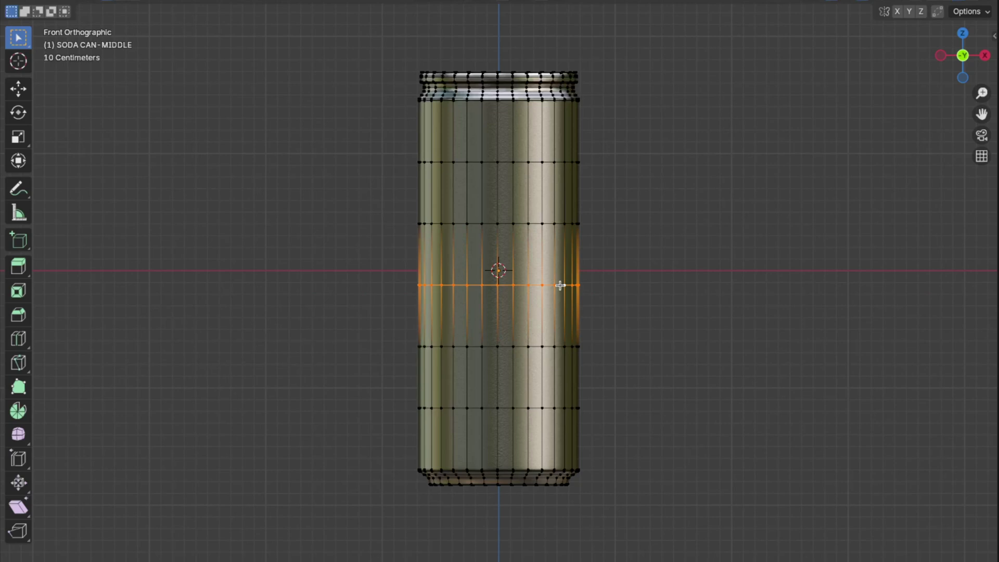
key("ctrl+KP_Add")
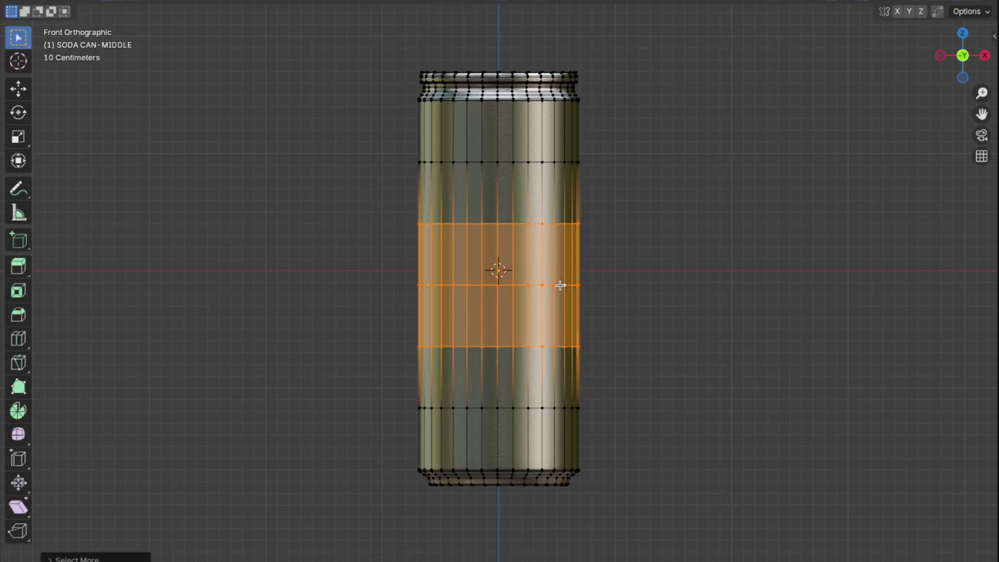
key("ctrl+KP_Add")
key("ctrl+KP_Add")
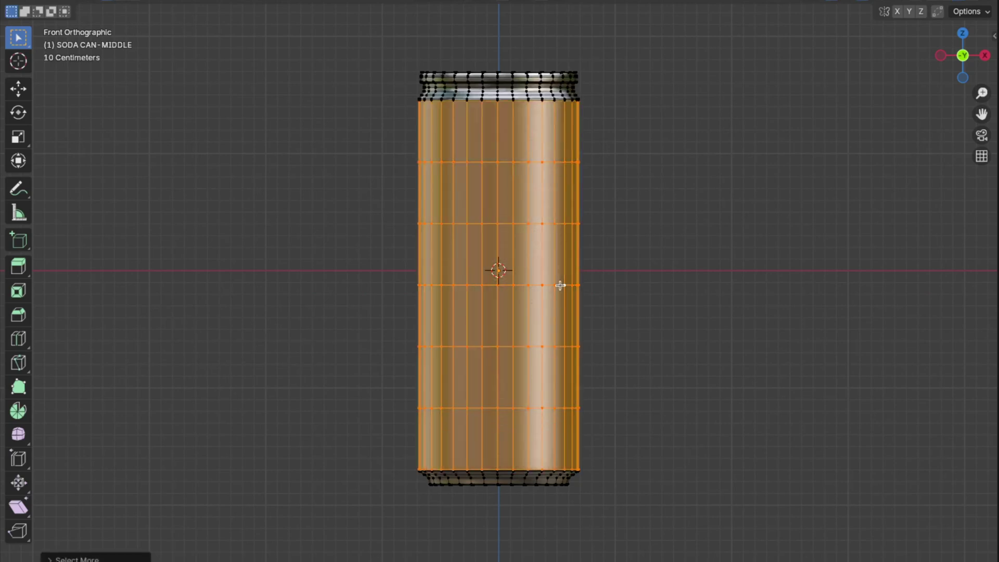
Add the upper rim loops, frame the selection, and open the Edit menu
scroll(982, 115, "up", 5)
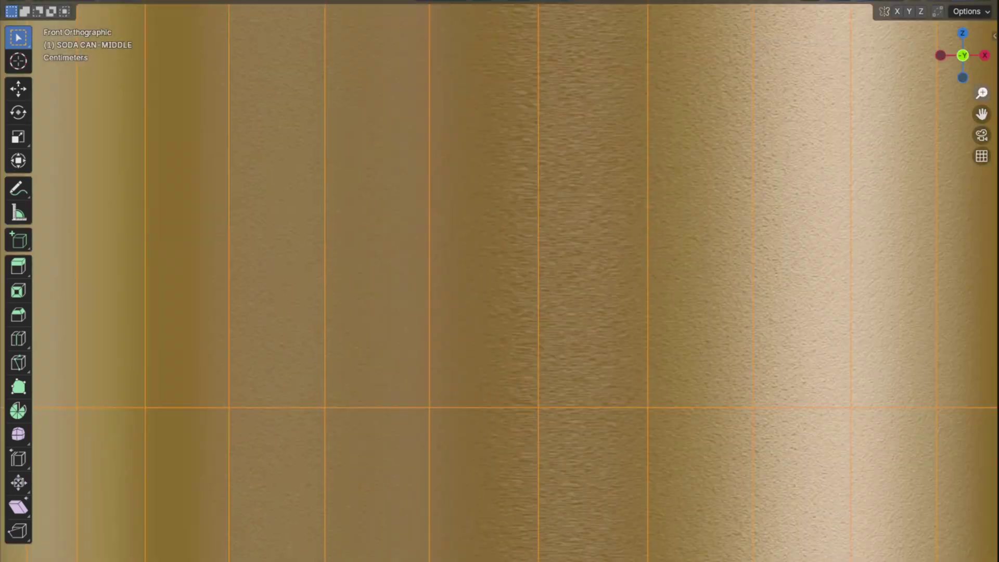
left_click(704, 123, "alt+shift")
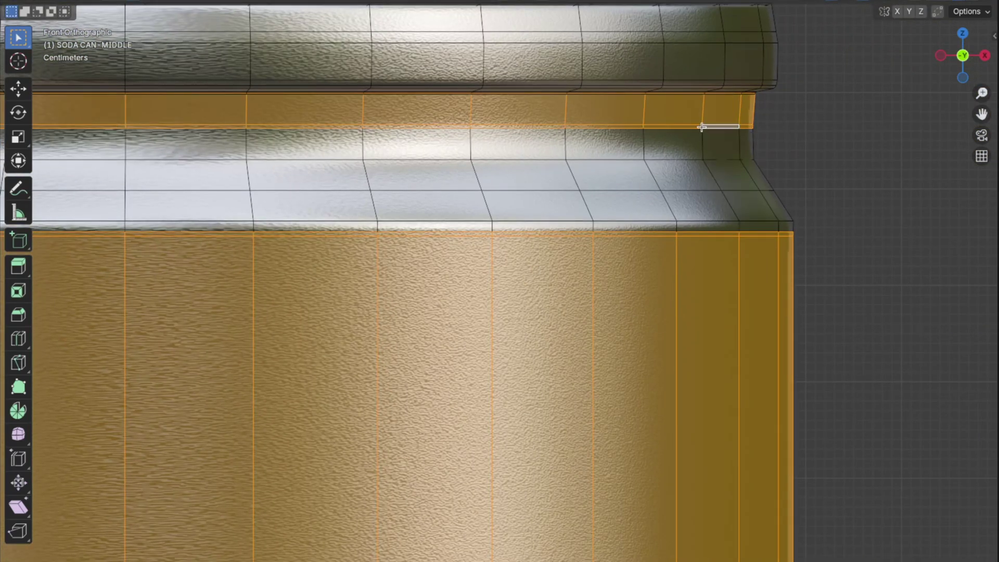
left_click(735, 219, "alt+shift")
key("KP_Decimal")
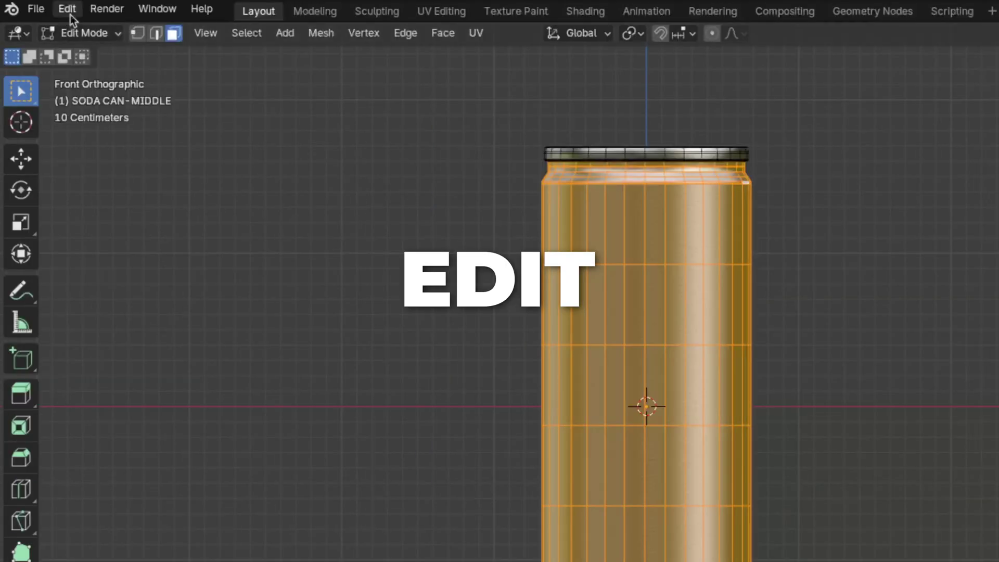
left_click(68, 10)
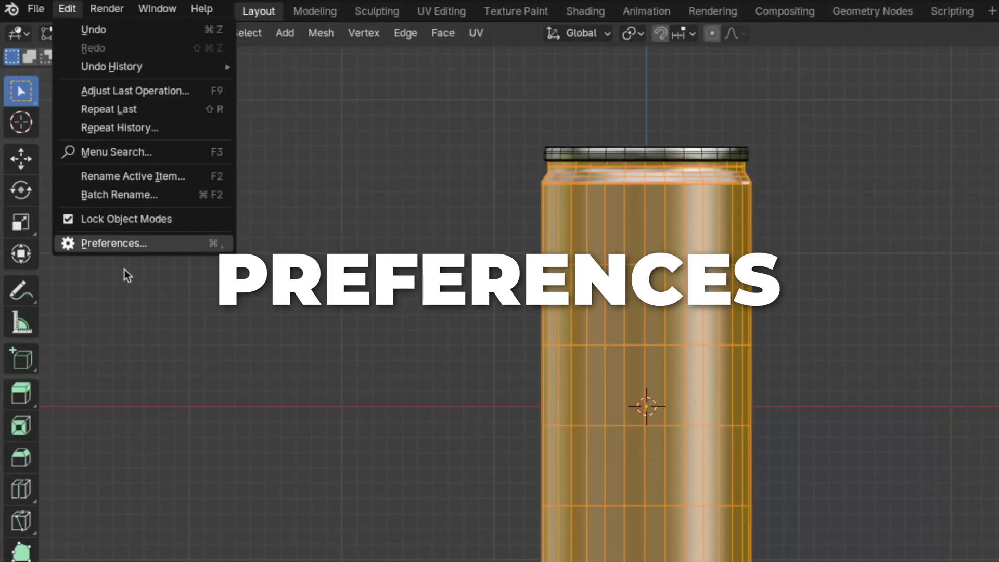
Search the Keymap preferences for 'select more' and scroll through the matching shortcuts
left_click(130, 245)
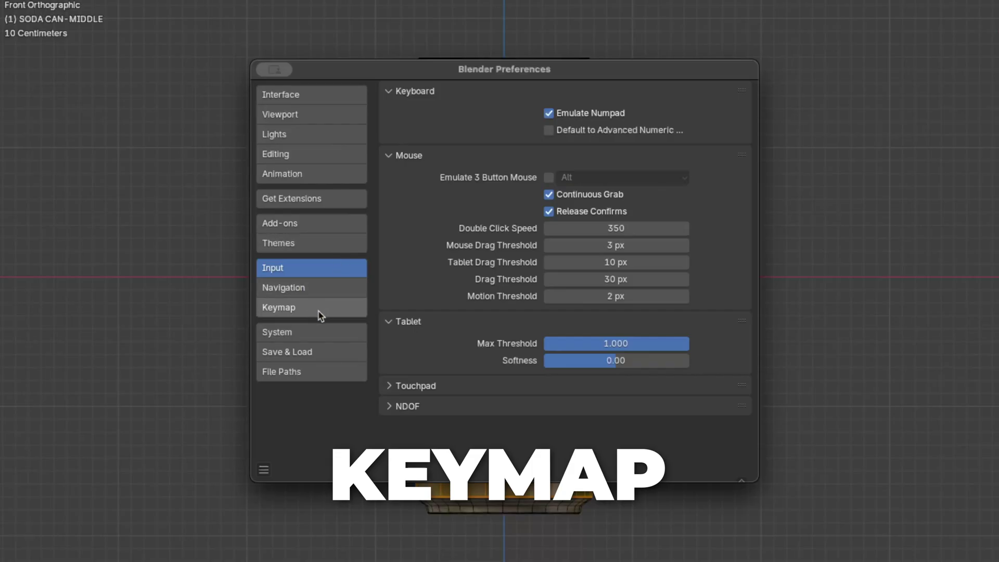
left_click(315, 311)
left_click(597, 112)
type("select more")
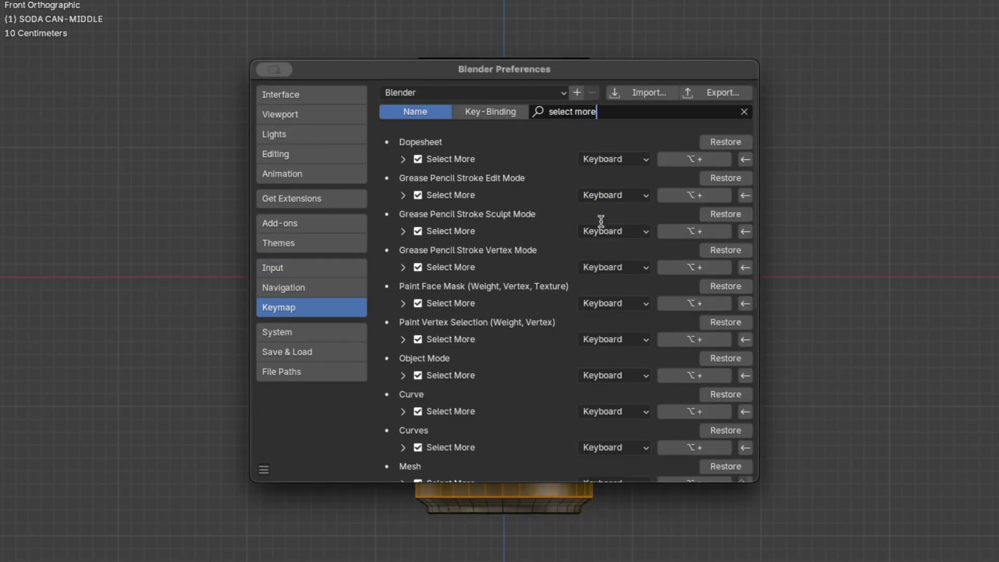
key("Return")
scroll(588, 355, "down", 12)
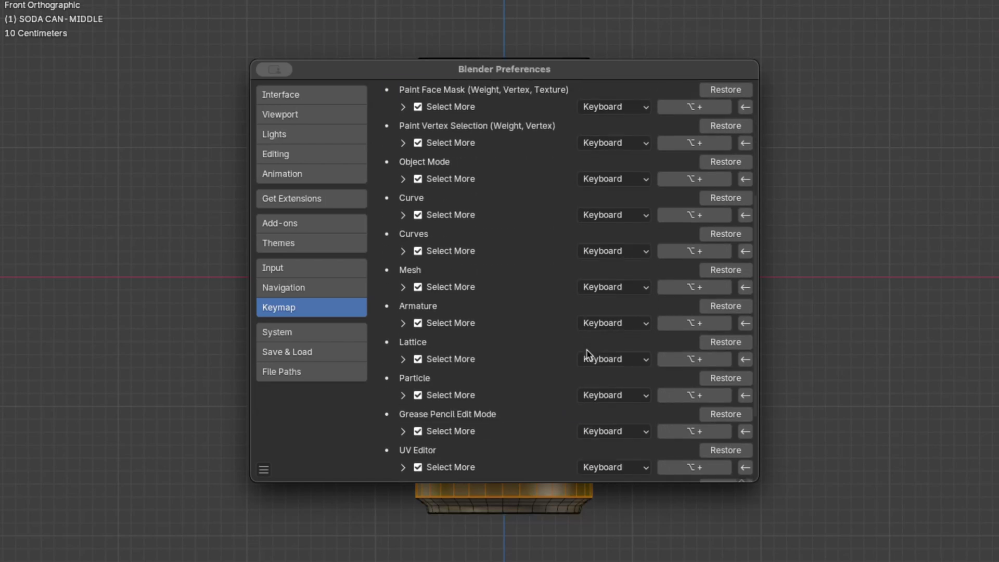
scroll(589, 357, "up", 12)
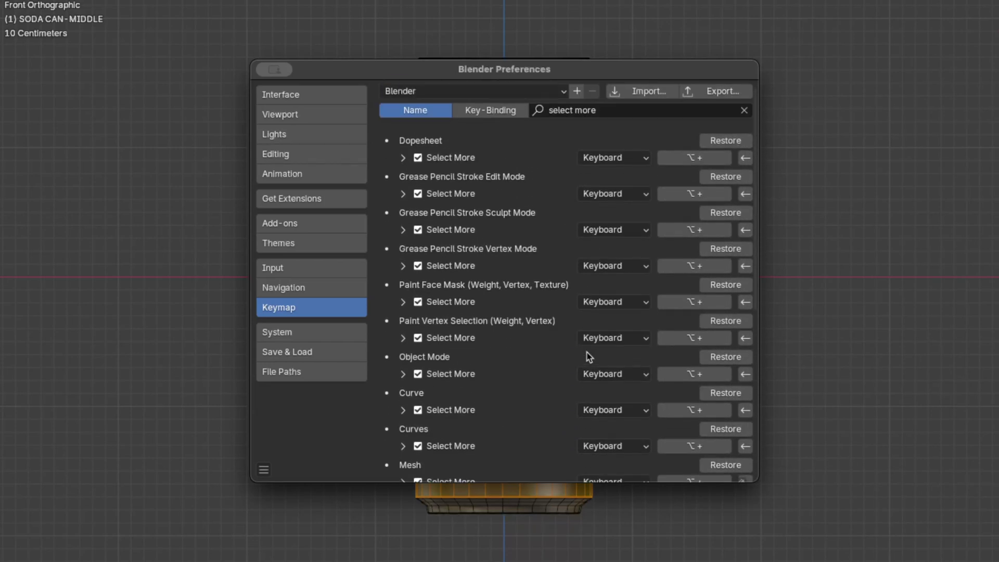
scroll(589, 357, "down", 6)
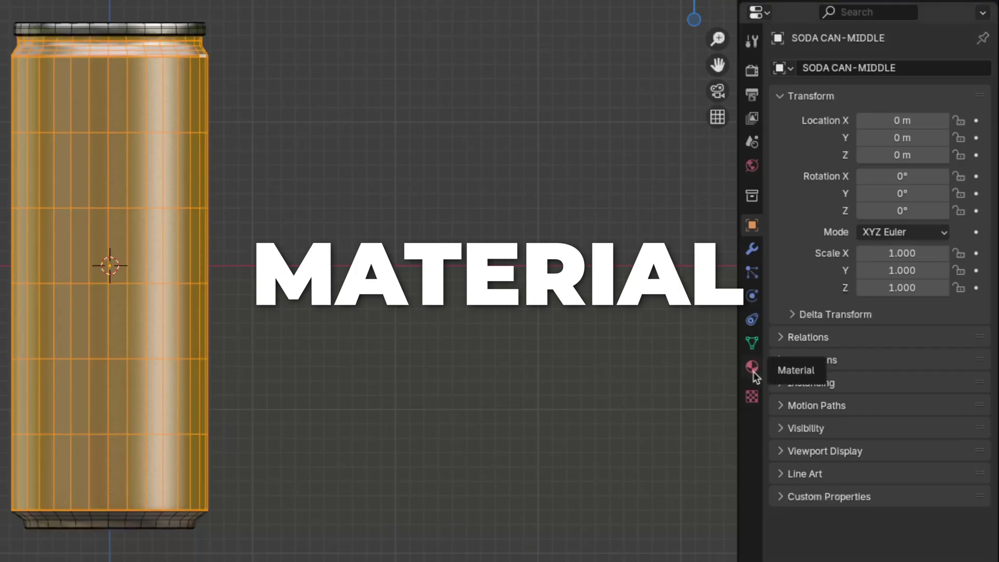
Add a second material slot with a new material named BLENDER-LABEL
left_click(753, 370)
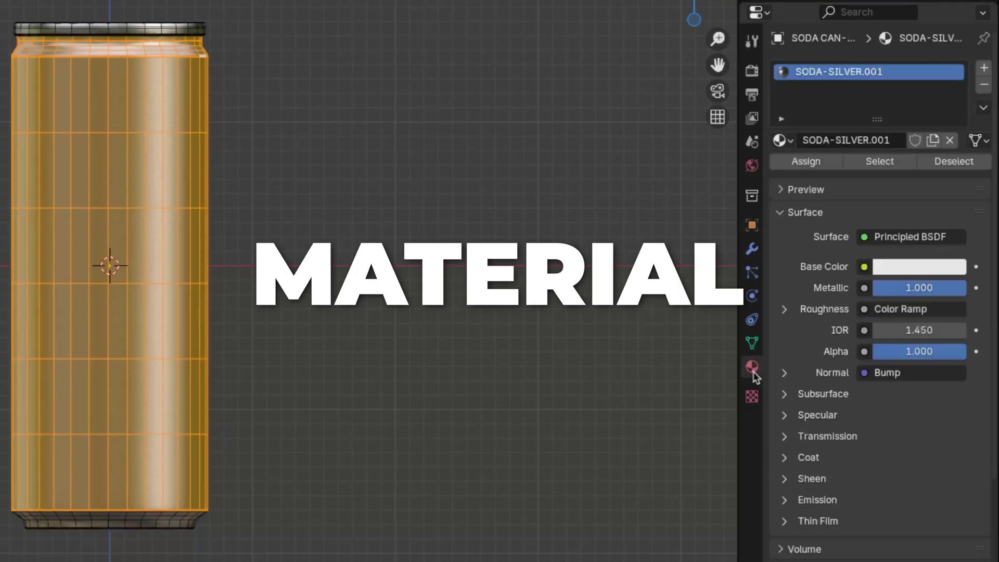
left_click(983, 70)
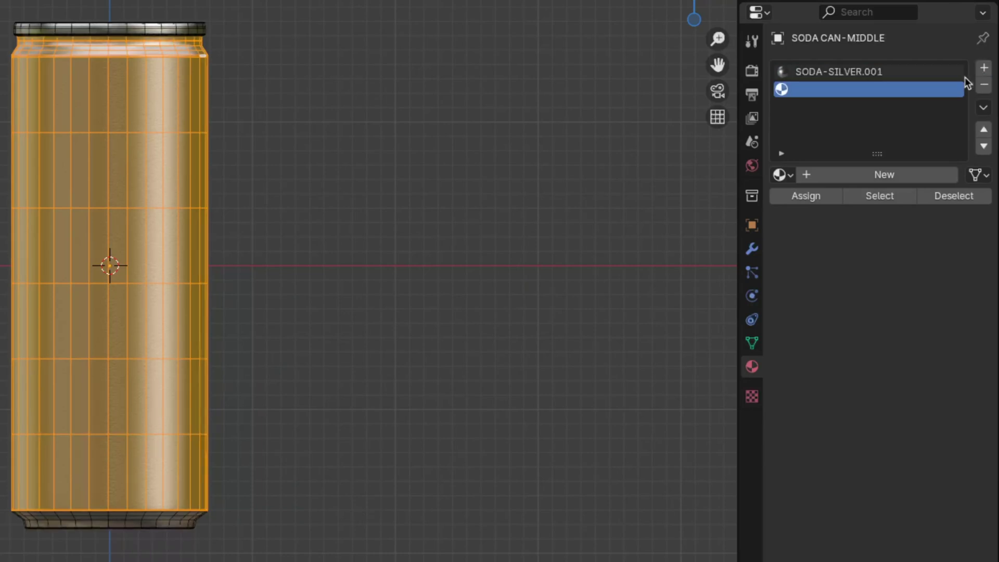
left_click(880, 175)
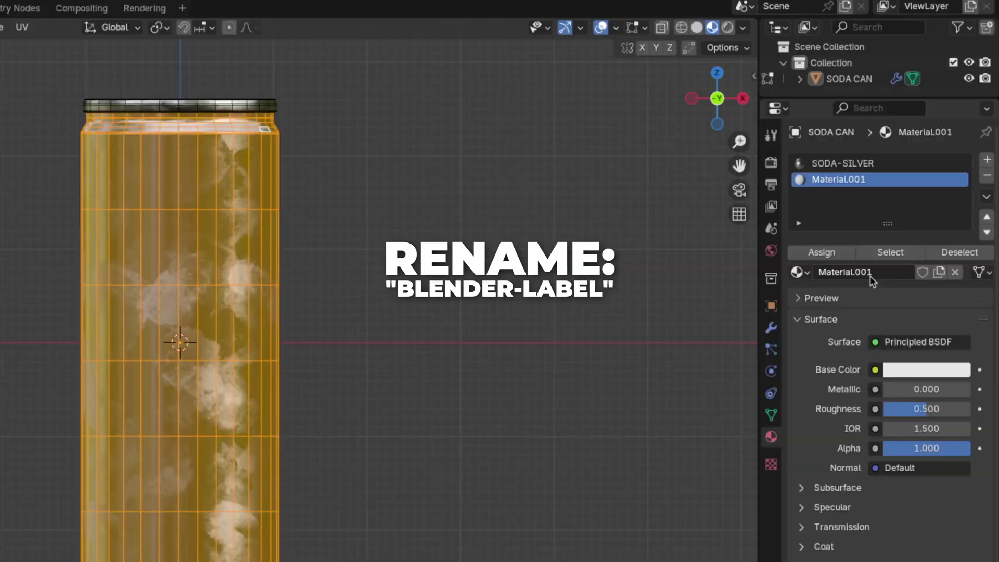
left_click(872, 278)
type("BLENDER-LABEL")
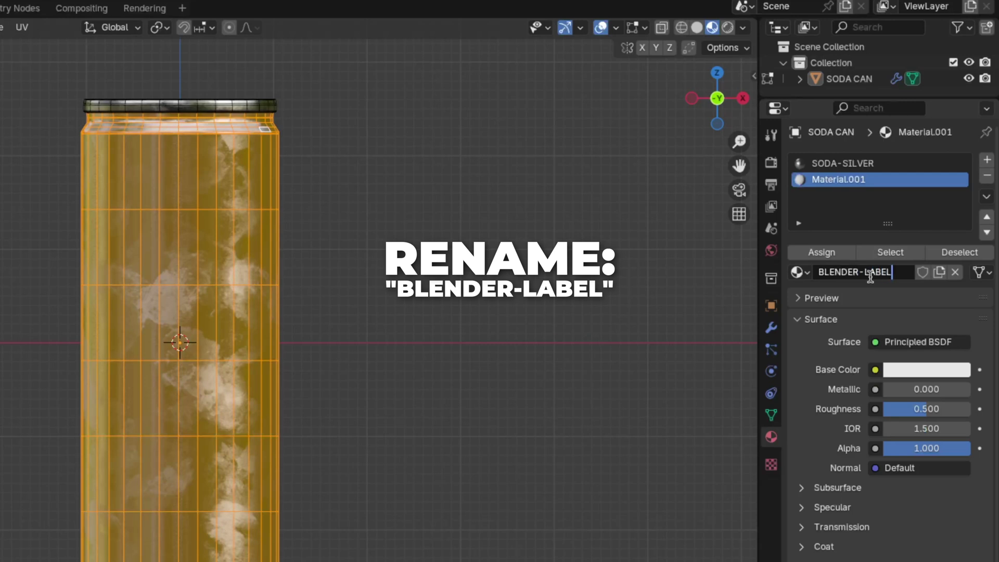
key("Return")
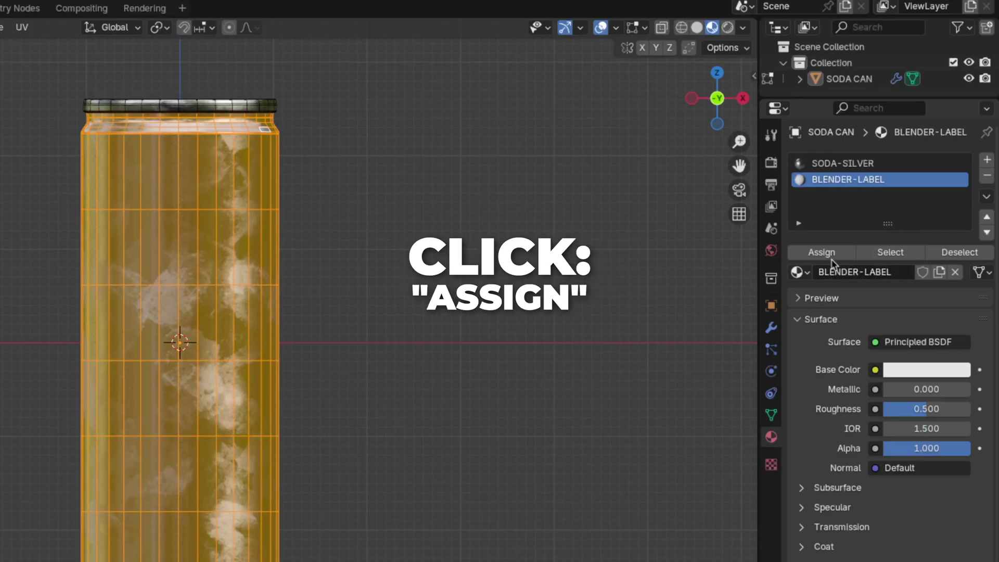
Assign BLENDER-LABEL to the selected body faces and return to Object Mode
left_click(821, 253)
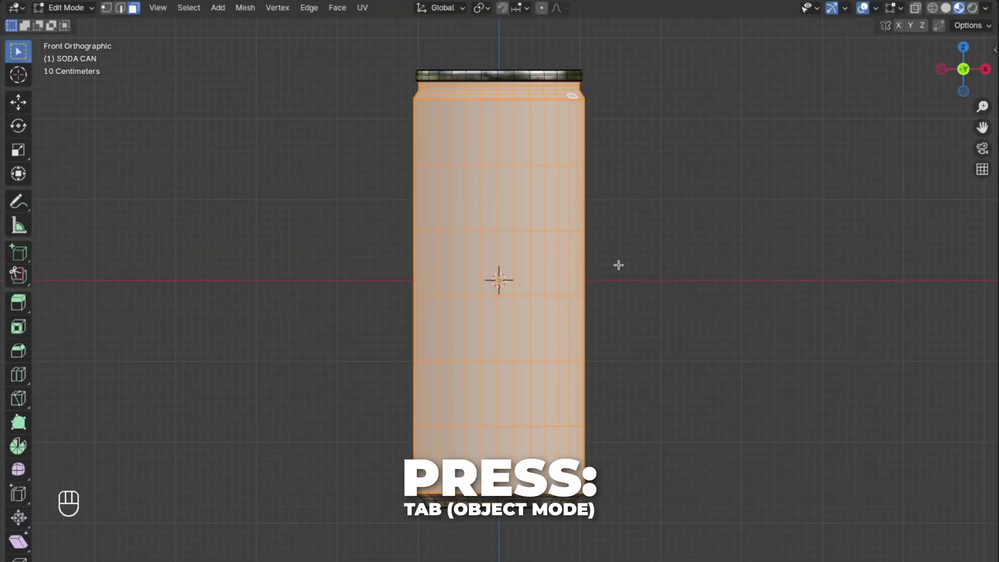
key("Tab")
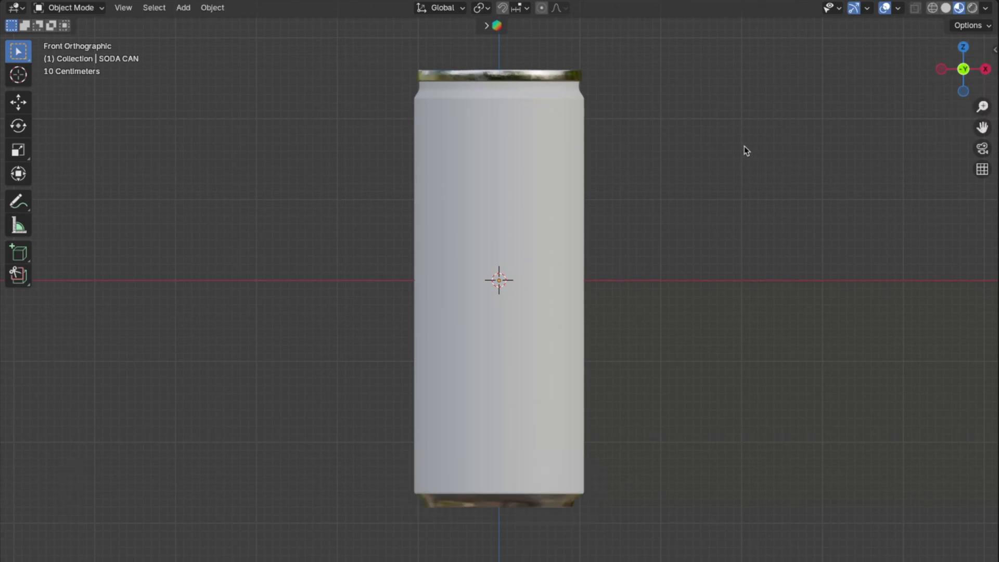
key("ctrl+space")
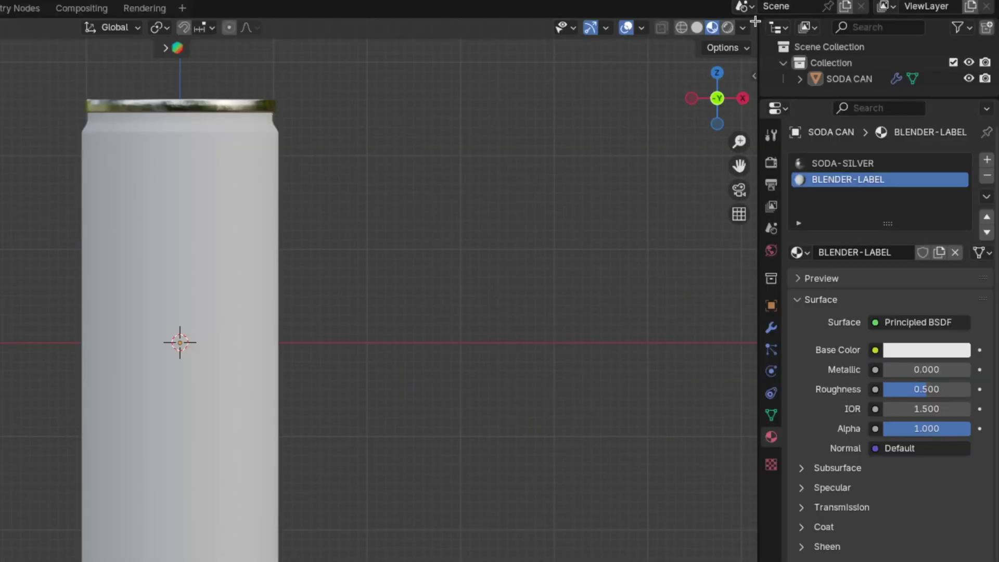
Split the 3D view in two, select the can, and make the right area a Shader Editor
left_click_drag(754, 19, 19, 14)
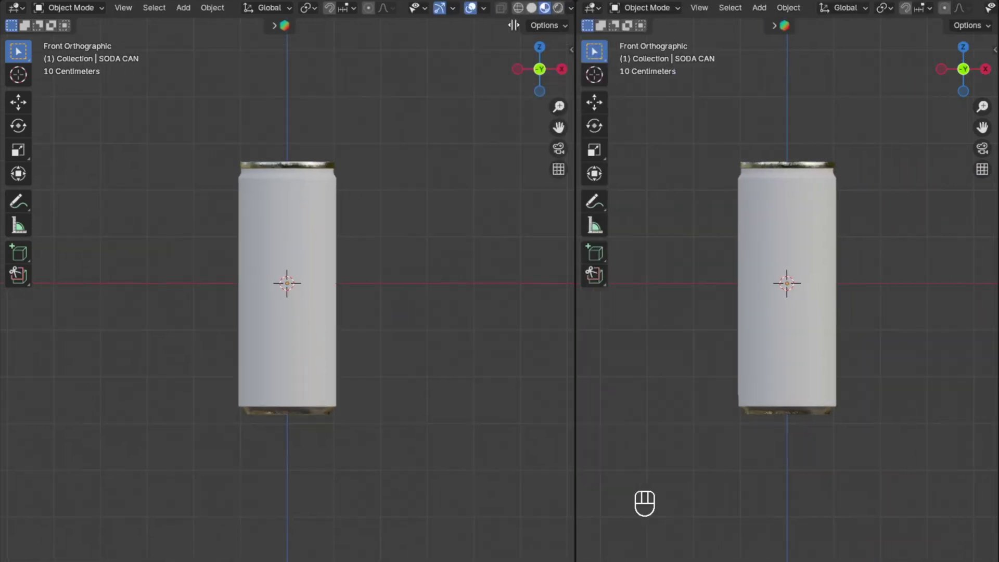
left_click_drag(332, 16, 320, 16)
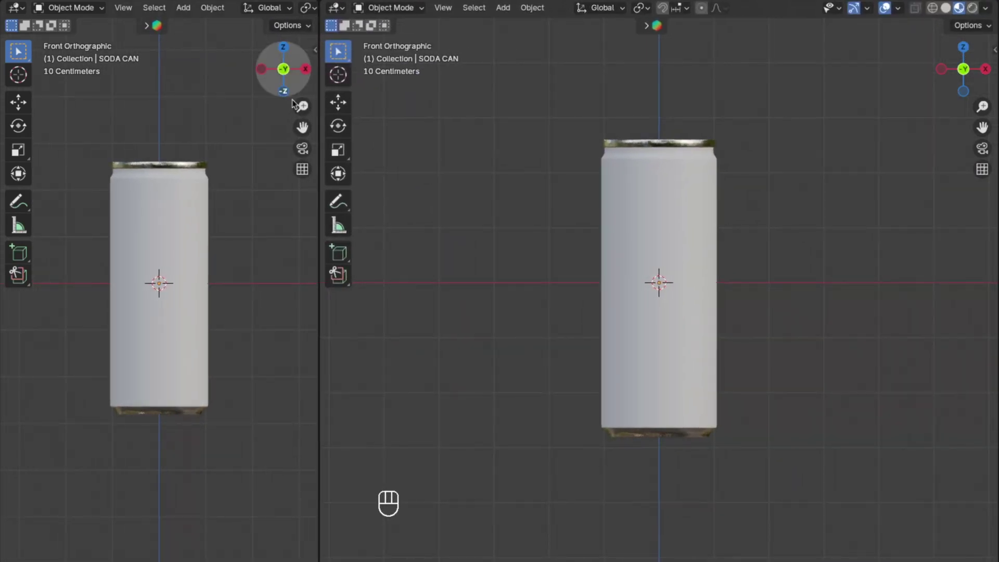
left_click(169, 228)
left_click(336, 7)
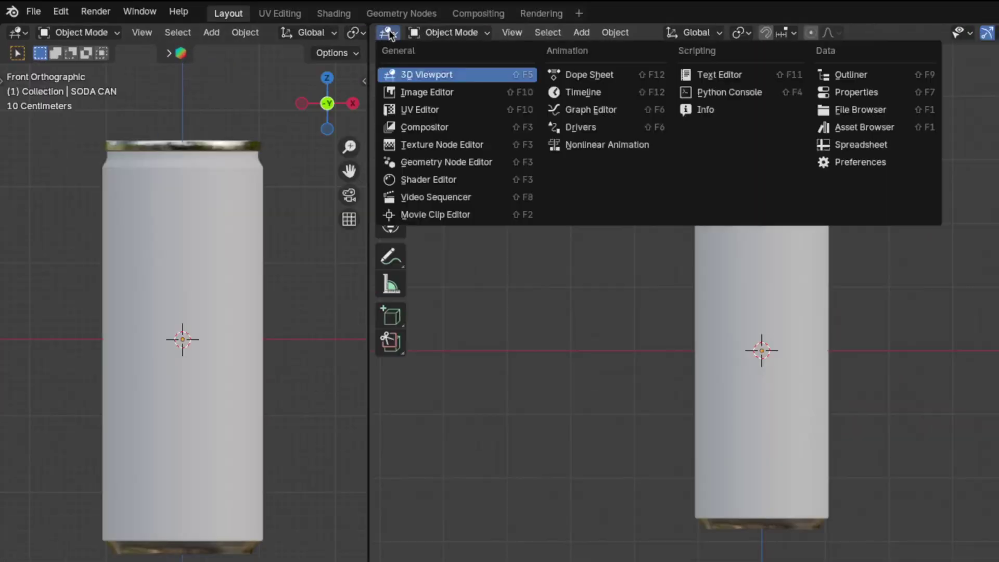
left_click(431, 182)
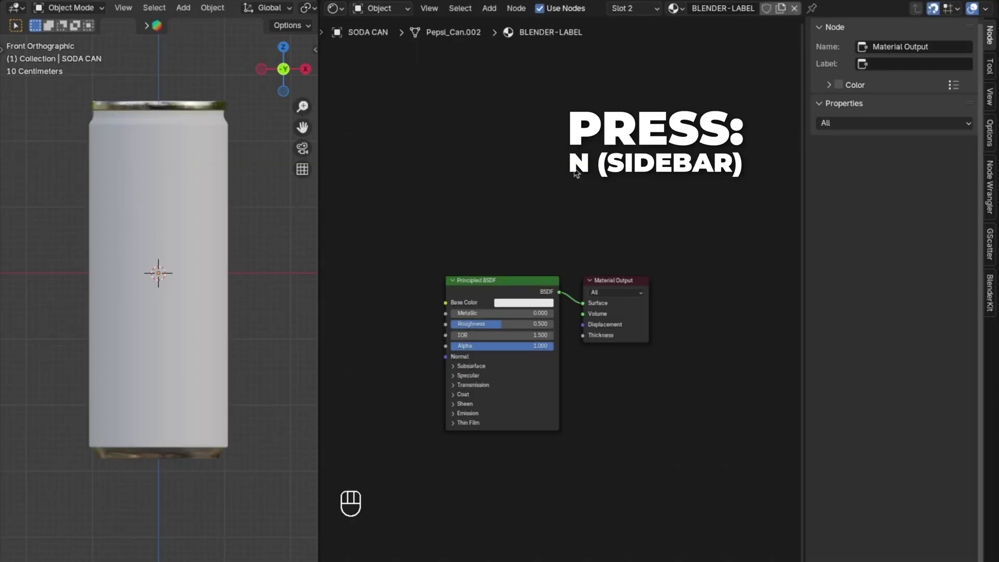
Add an Image Texture node and connect its Color to the Principled BSDF Base Color
key("n")
key("super+s")
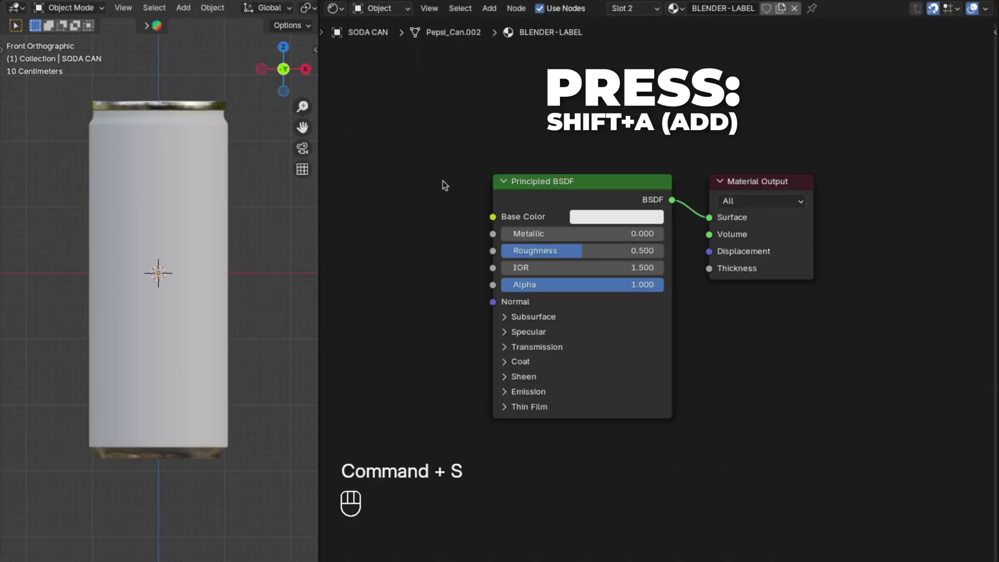
key("shift+a")
left_click(444, 180)
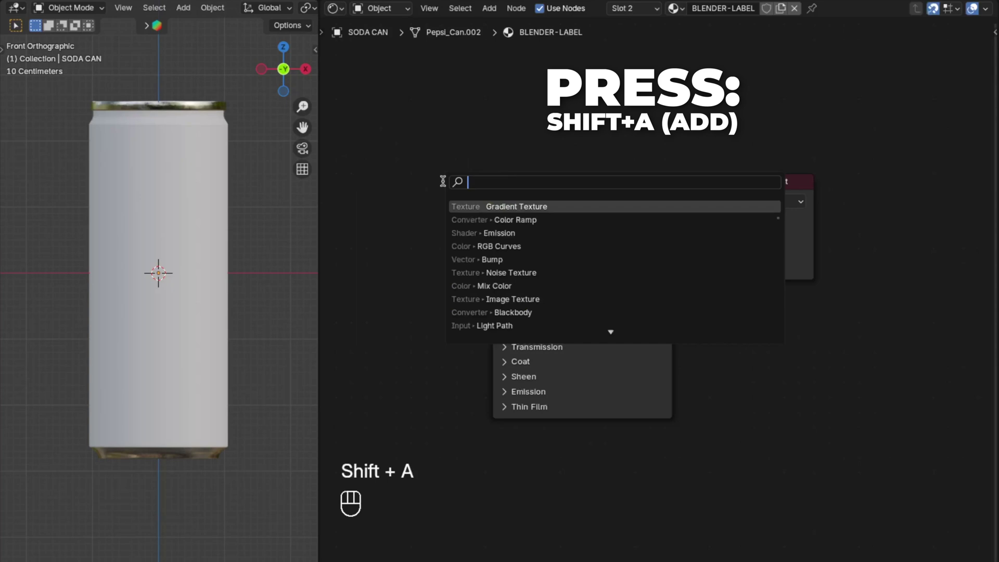
type("image")
key("Return")
left_click(388, 224)
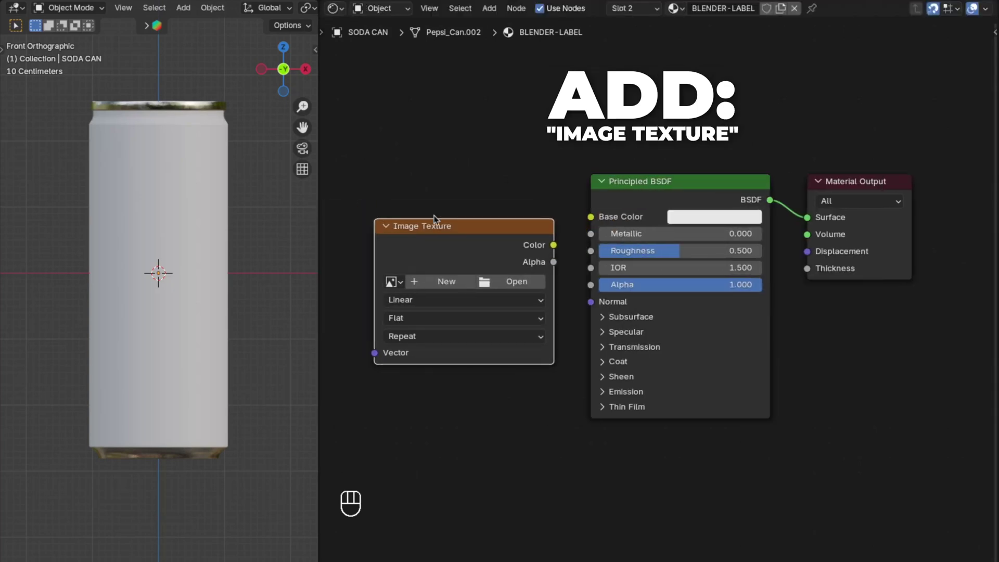
left_click_drag(553, 245, 590, 217)
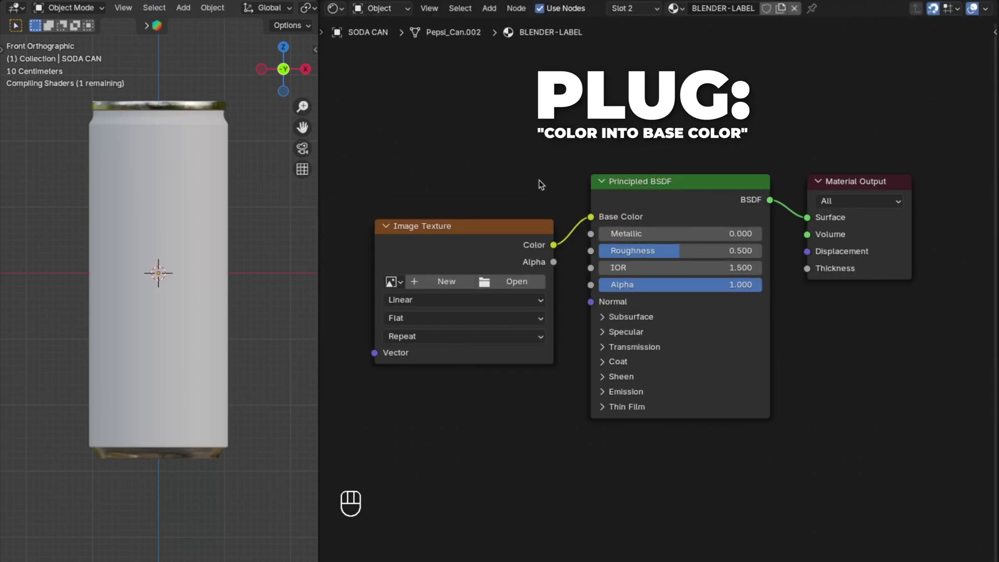
Save the file and load BLENDER-LABEL-BLACK.jpg into the Image Texture node
key("super+s")
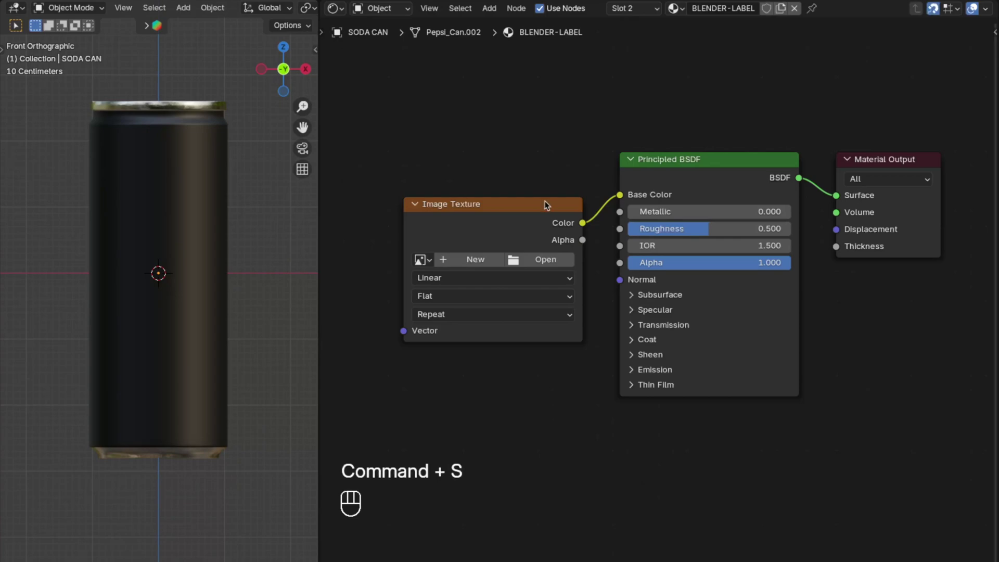
left_click(546, 264)
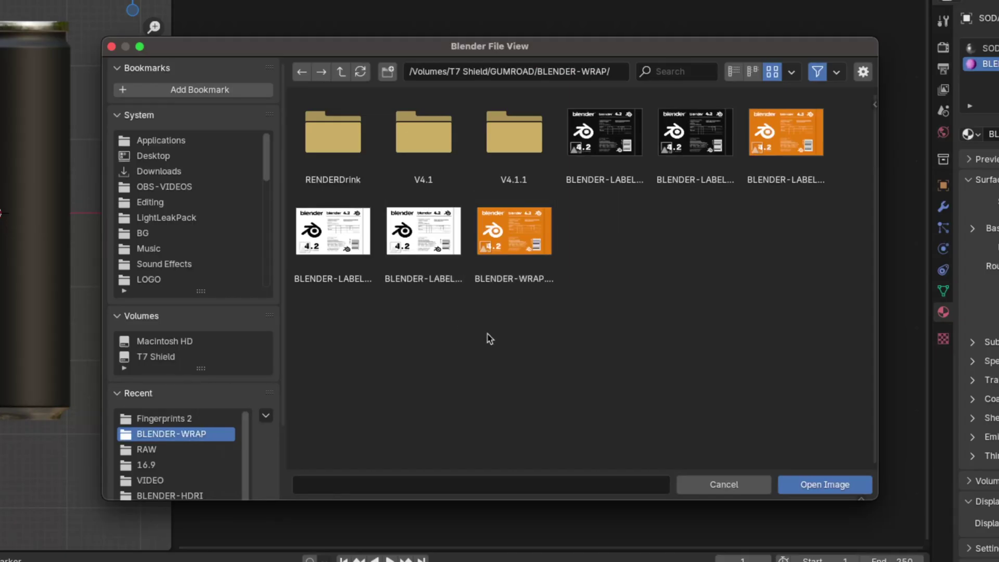
left_click(607, 160)
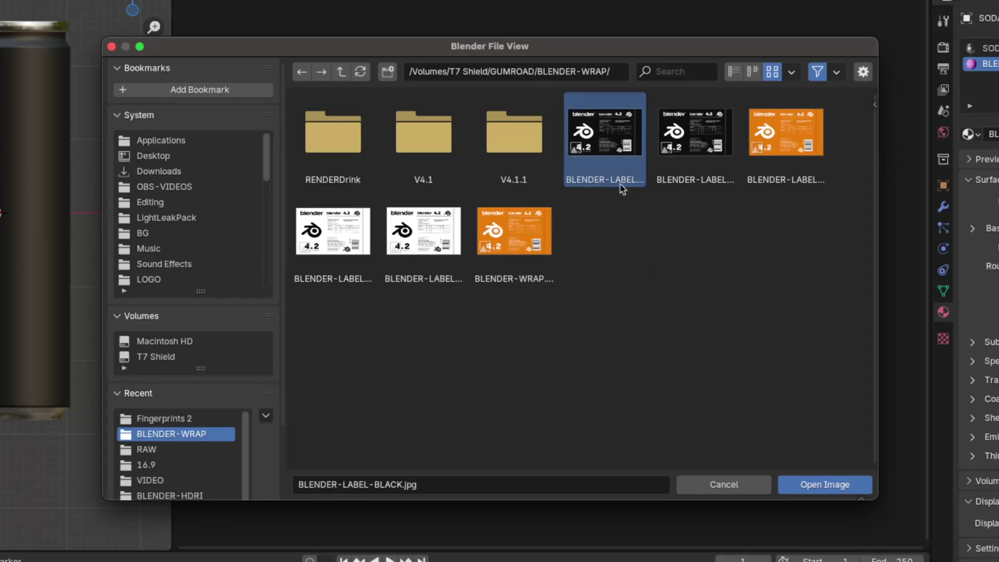
left_click(832, 482)
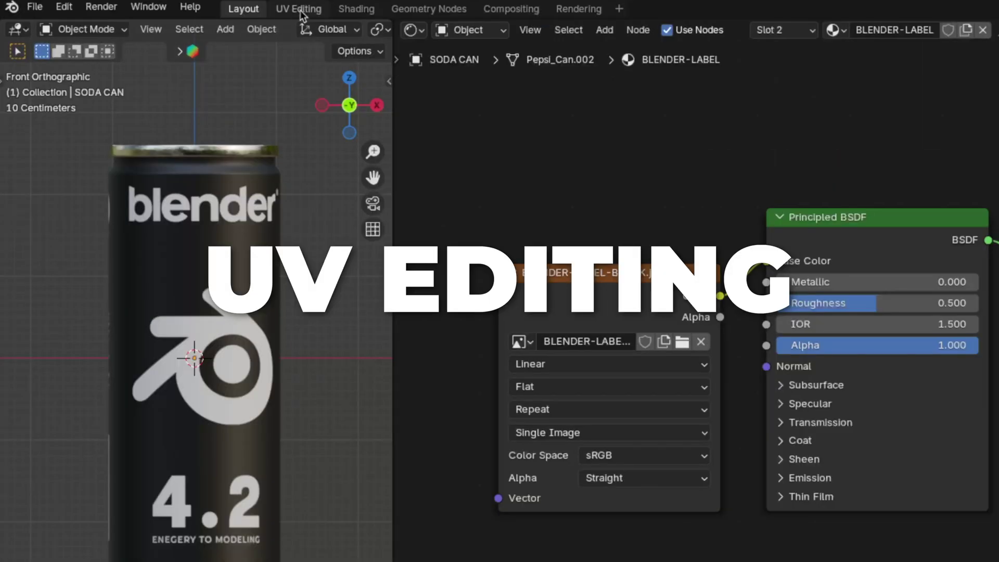
In the UV Editing workspace, frame the can from the front and unwrap its UVs
left_click(301, 15)
scroll(249, 333, "down", 5)
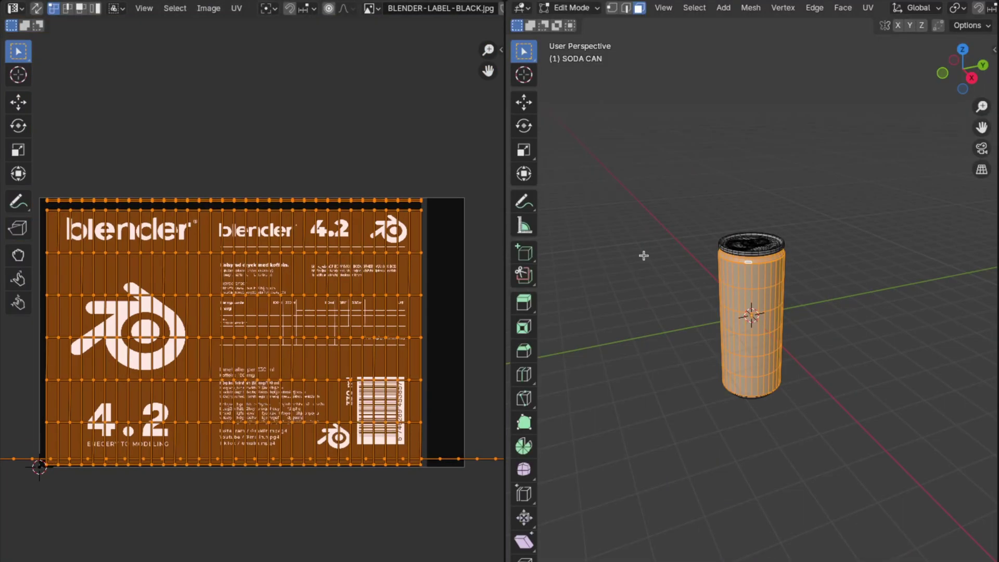
key("KP_1")
key("KP_Decimal")
left_click_drag(505, 281, 645, 281)
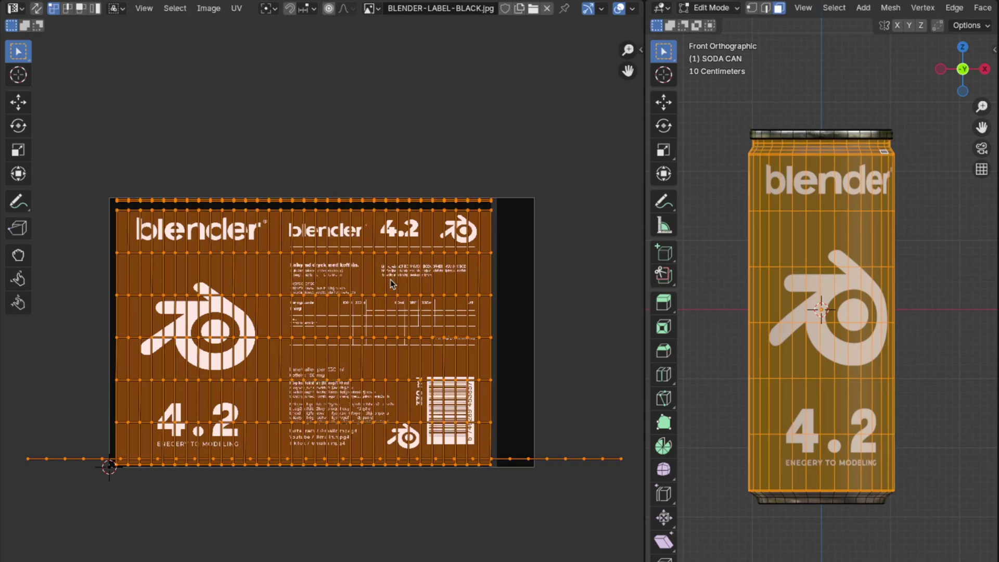
key("u")
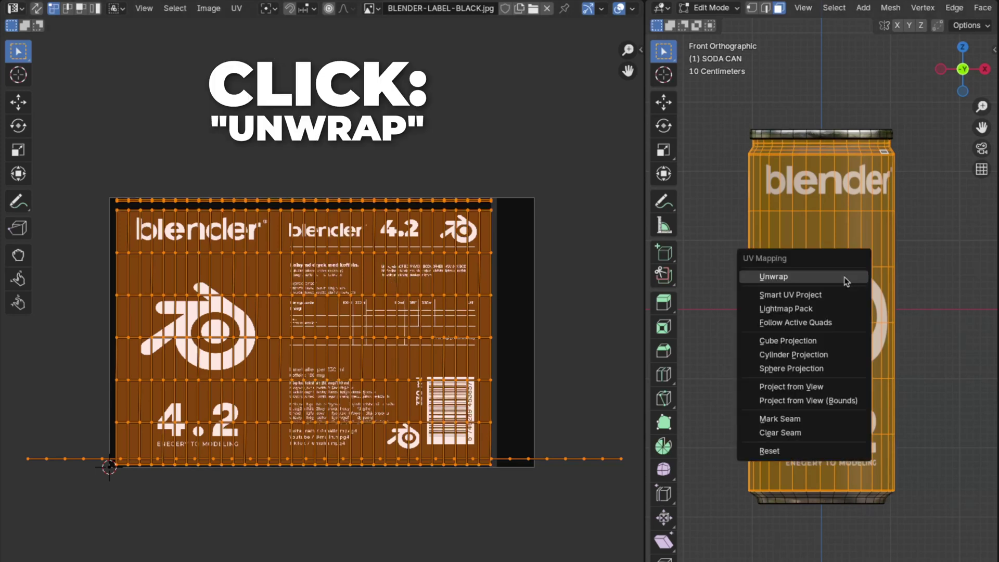
left_click(844, 279)
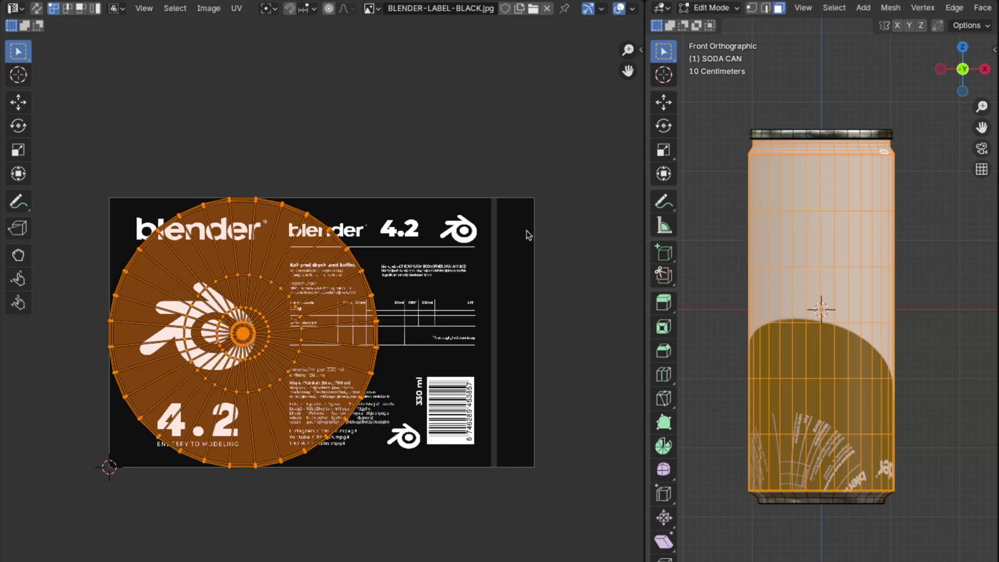
Cylinder-project the can's UVs, then shrink the strip and move it onto the label
key("u")
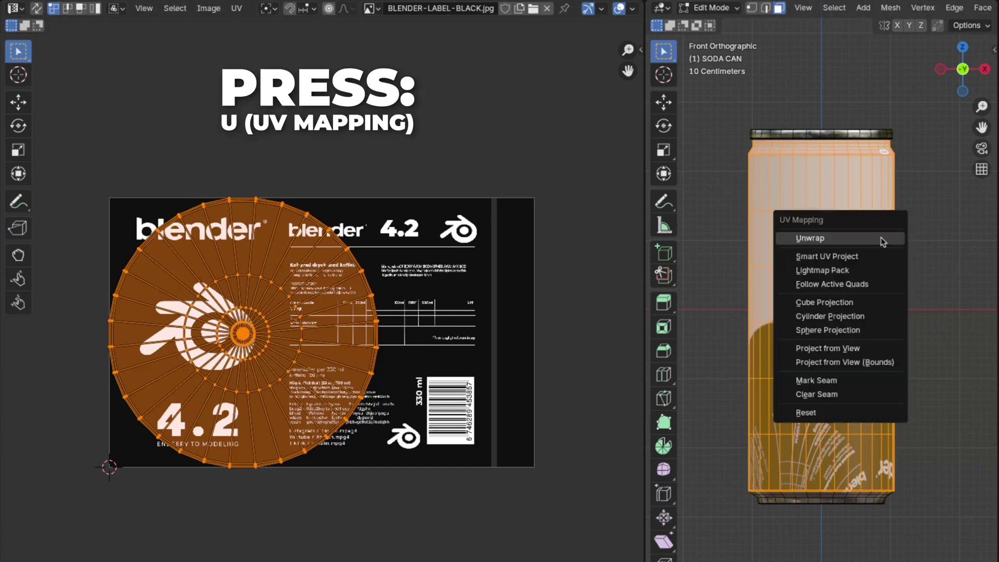
left_click(828, 317)
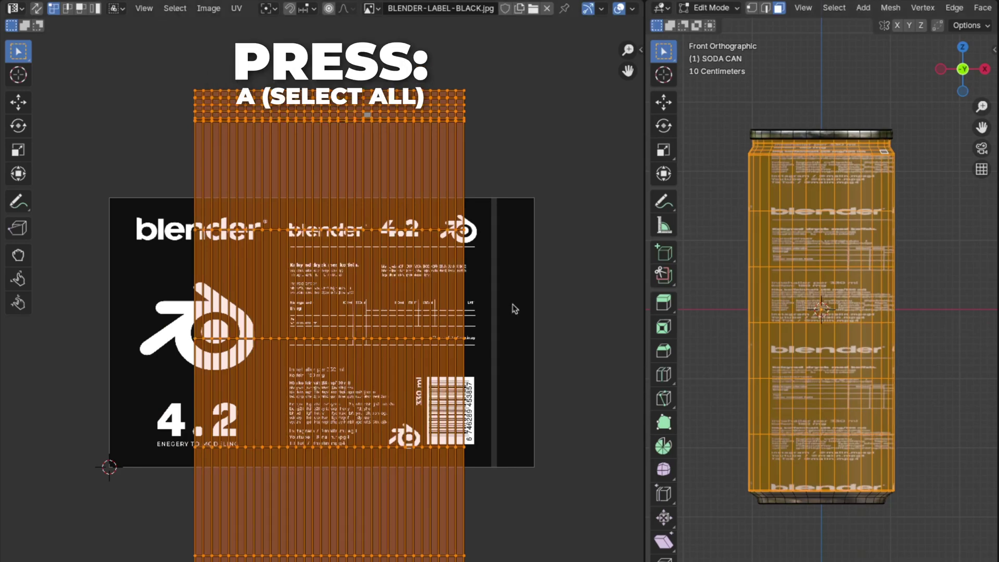
key("s")
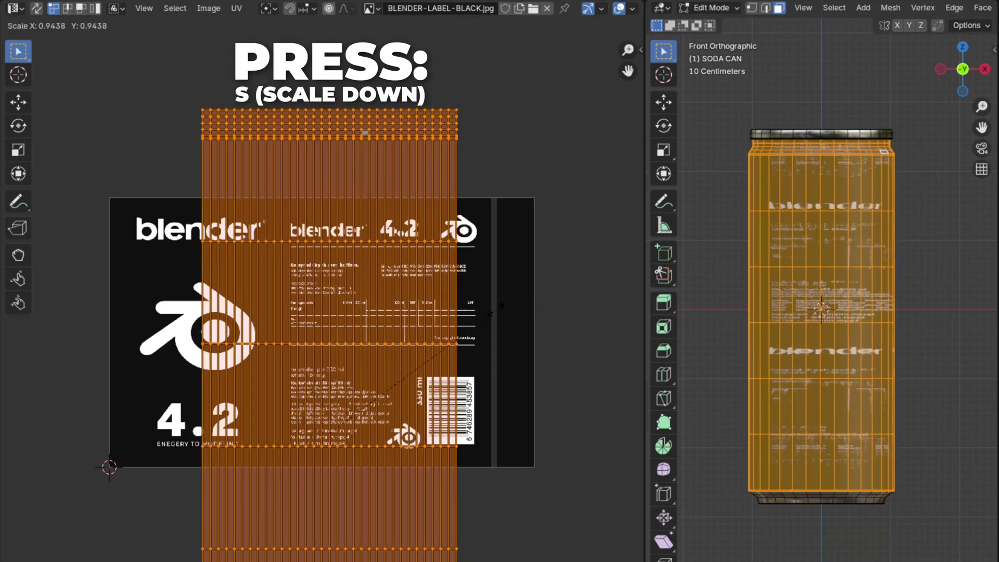
left_click(424, 408)
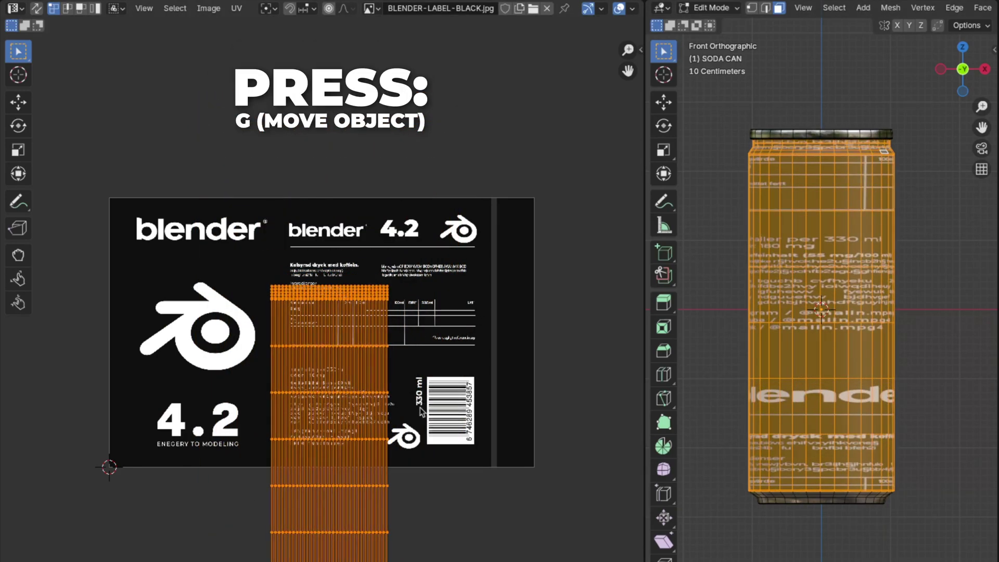
key("g")
key("s")
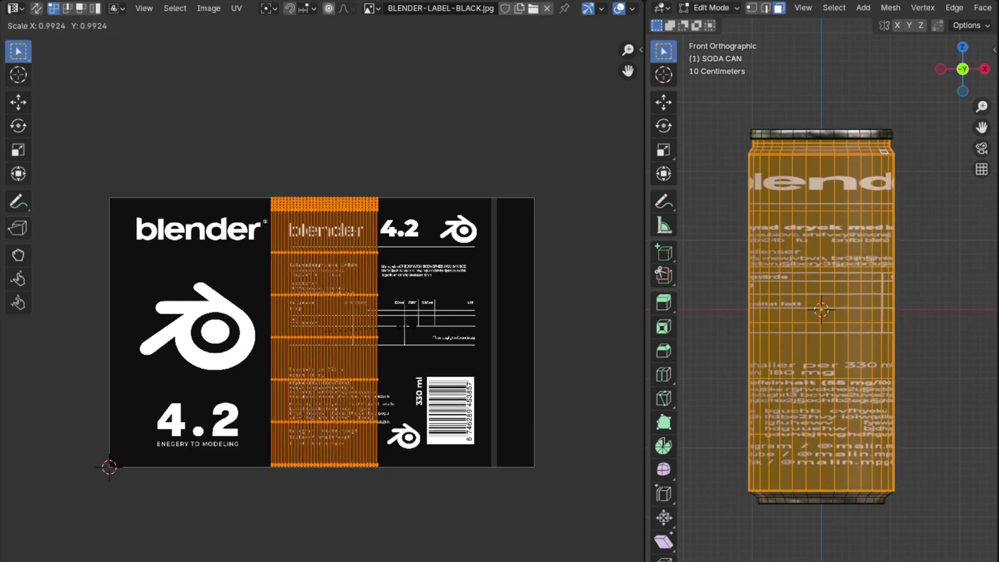
key("g")
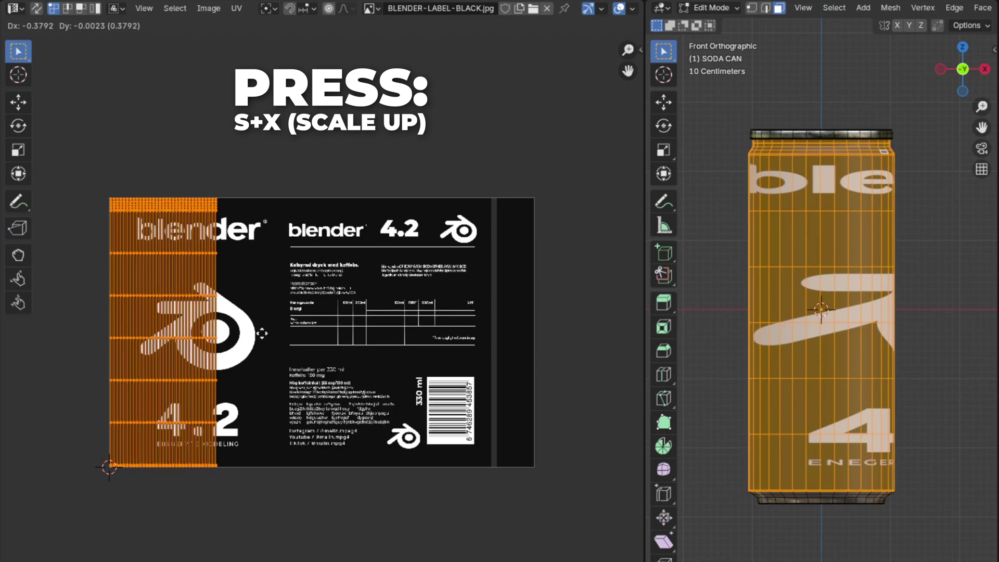
left_click(262, 333)
Stretch the UV strip along X and position it across the full label width
key("s")
key("x")
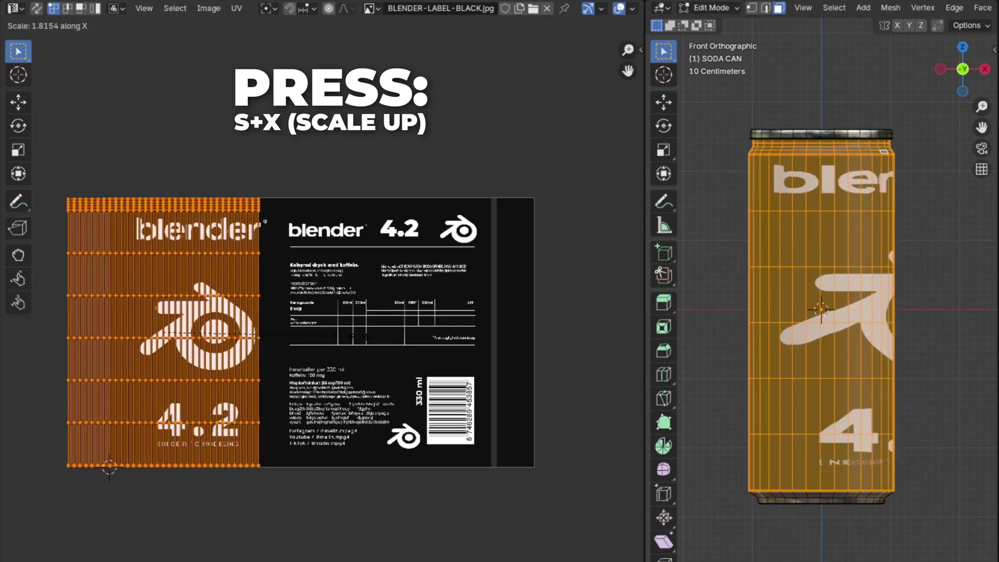
key("g")
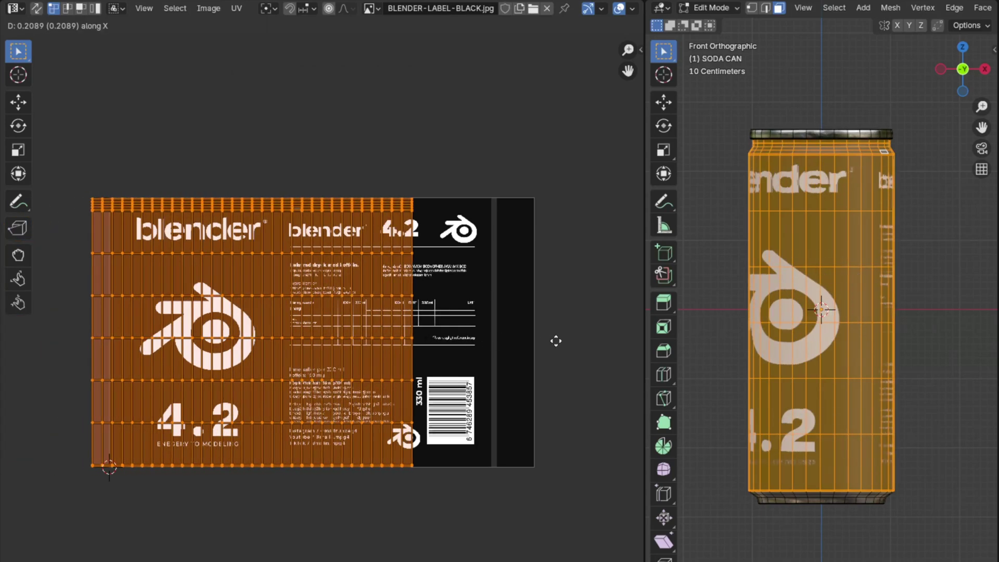
left_click(551, 357)
key("s")
key("x")
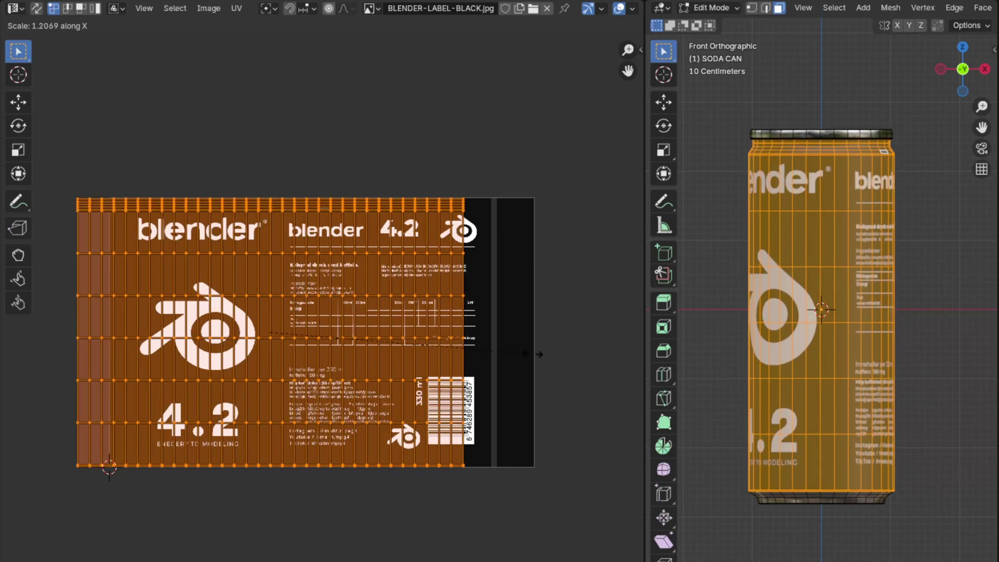
key("g")
left_click(567, 353)
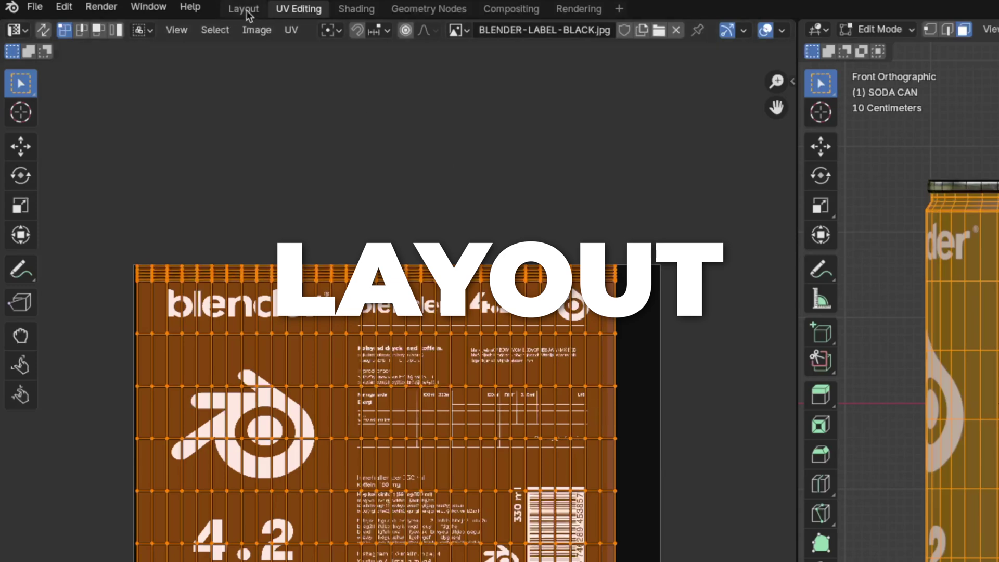
In Layout, select the can, check its 89° rotation, and apply the rotation
left_click(242, 9)
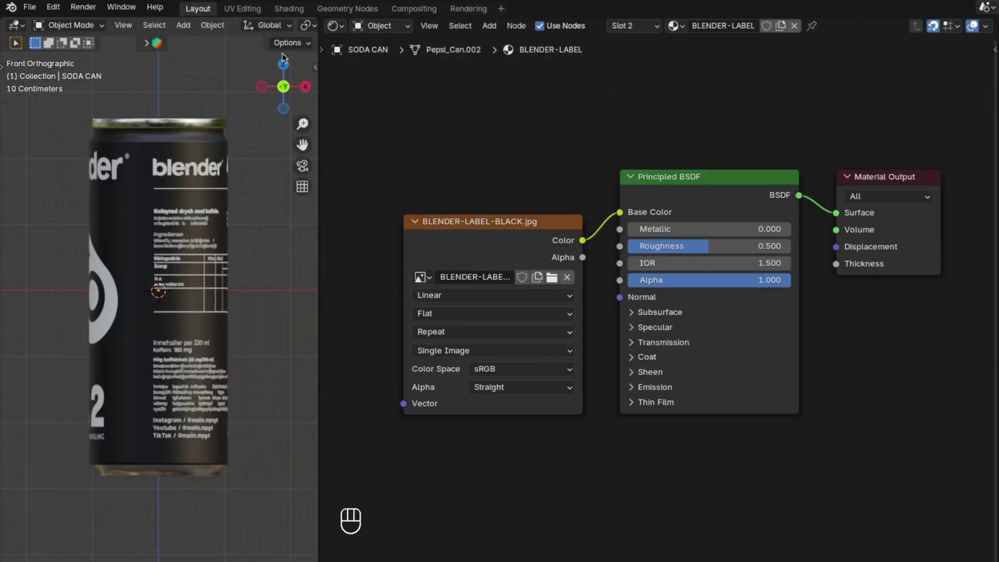
left_click(205, 185)
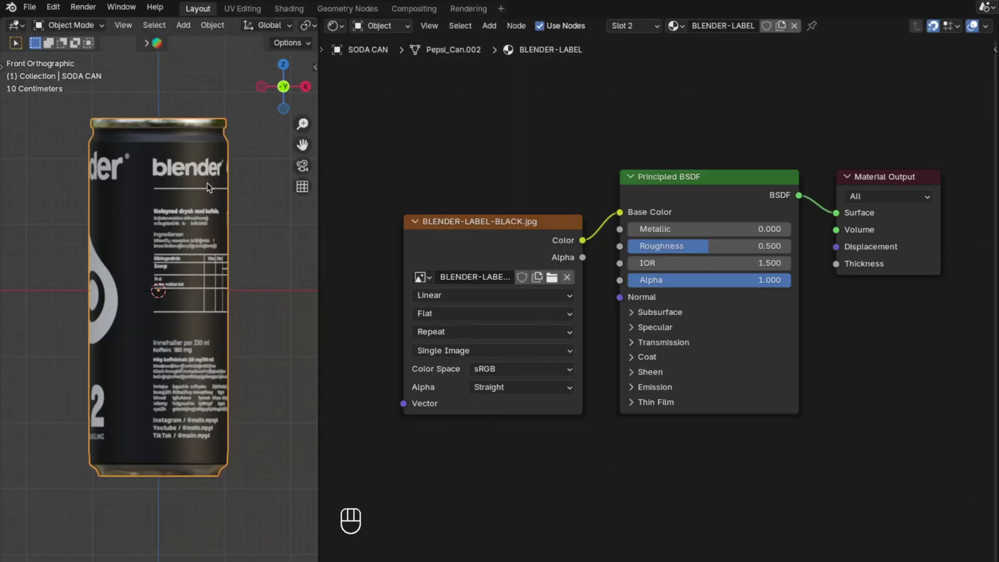
key("n")
left_click_drag(128, 185, 270, 182)
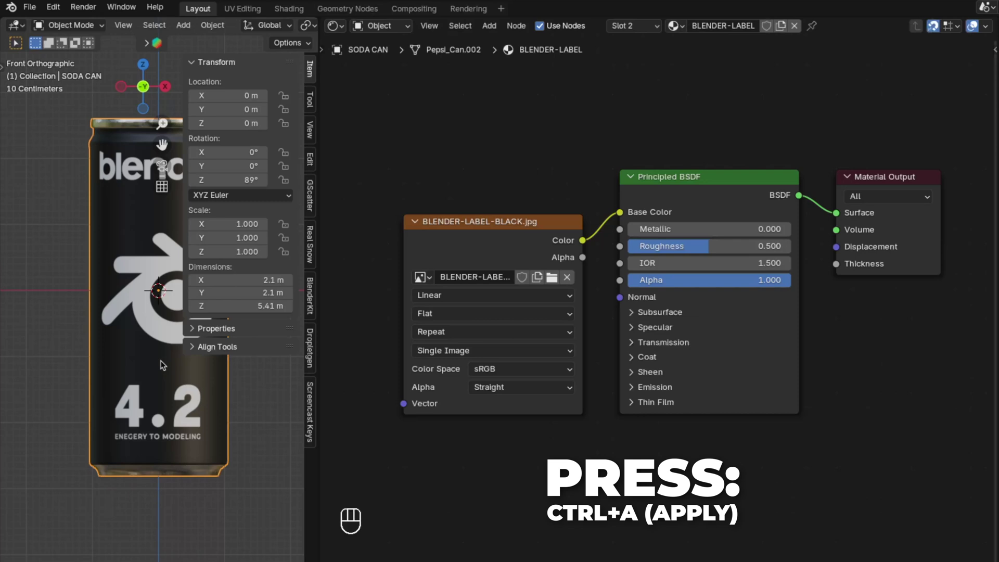
key("ctrl+a")
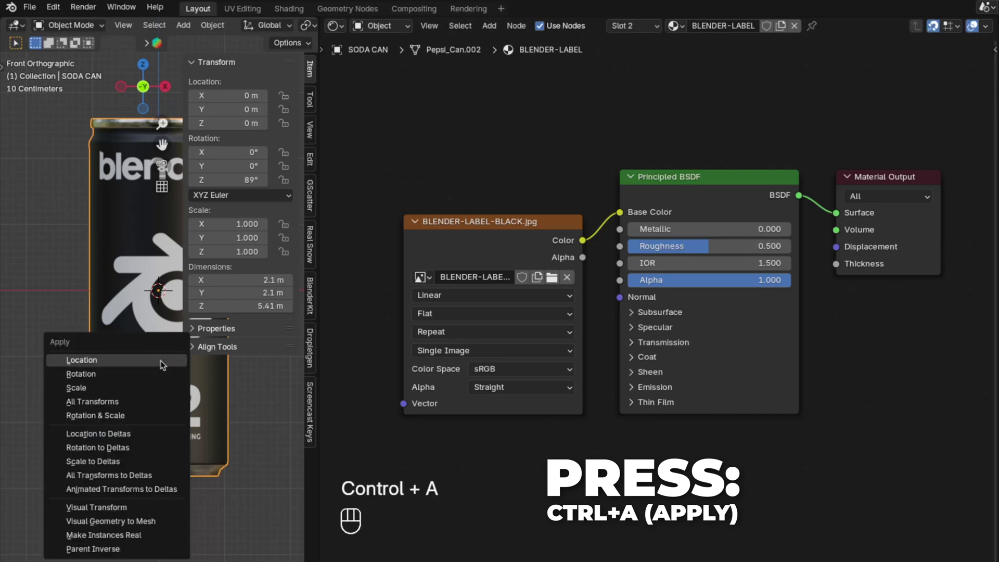
left_click(127, 374)
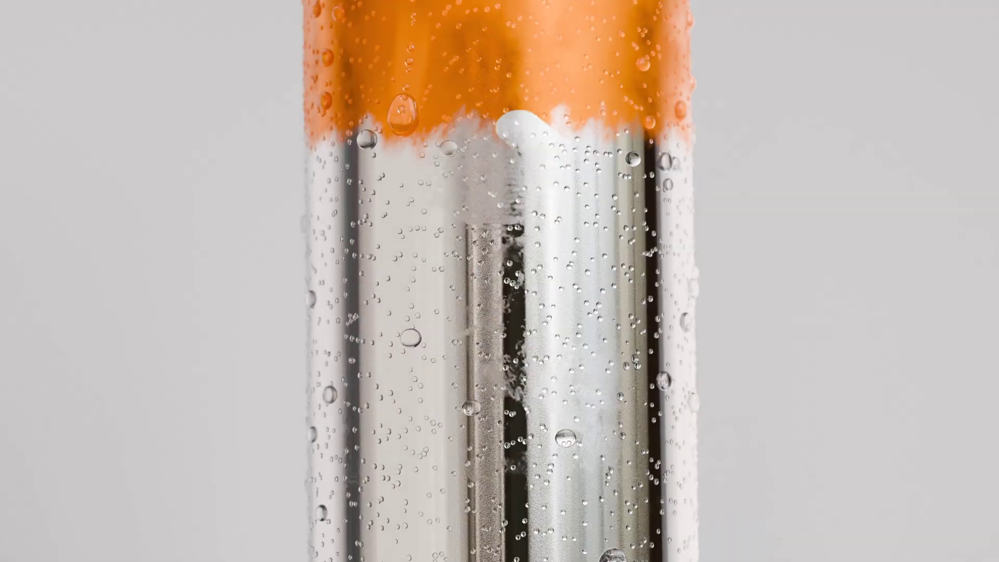
Set the render engine to Cycles with GPU Compute as the device
left_click(913, 163)
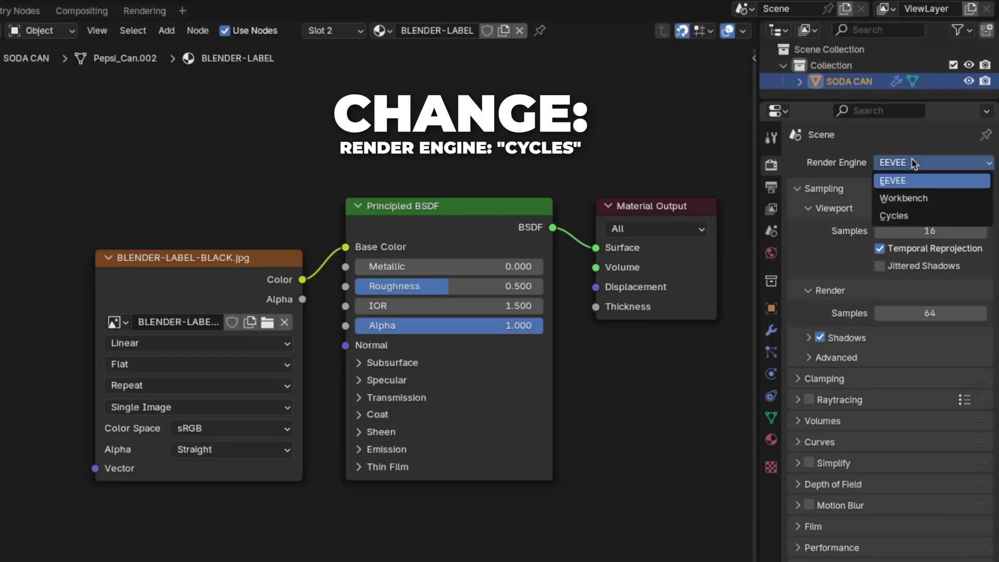
left_click(893, 215)
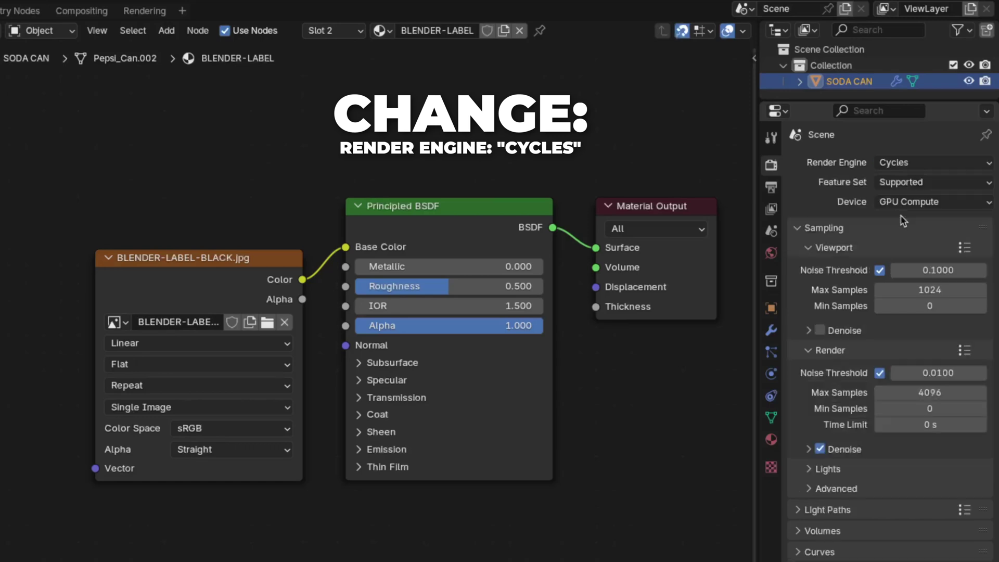
left_click(907, 204)
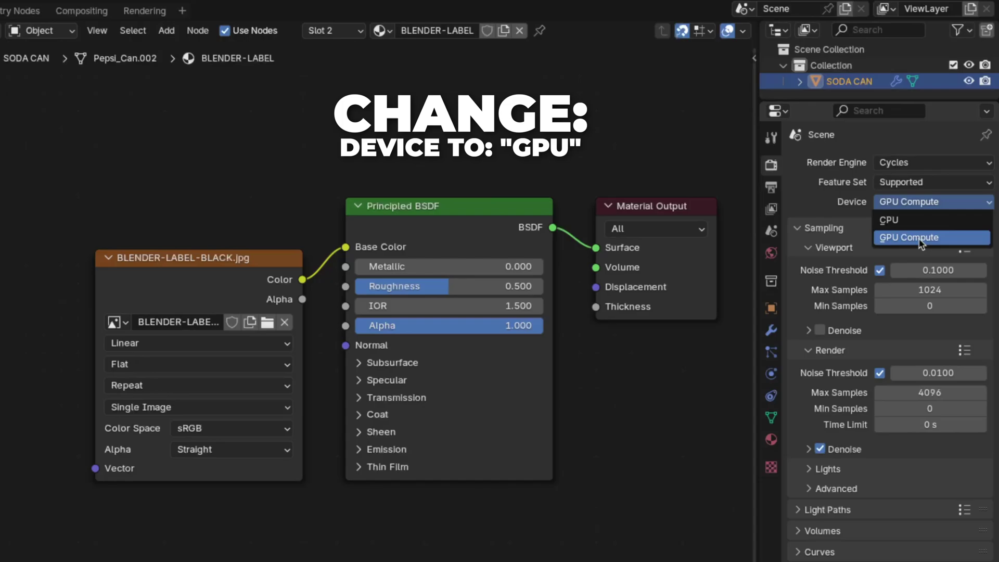
left_click(920, 237)
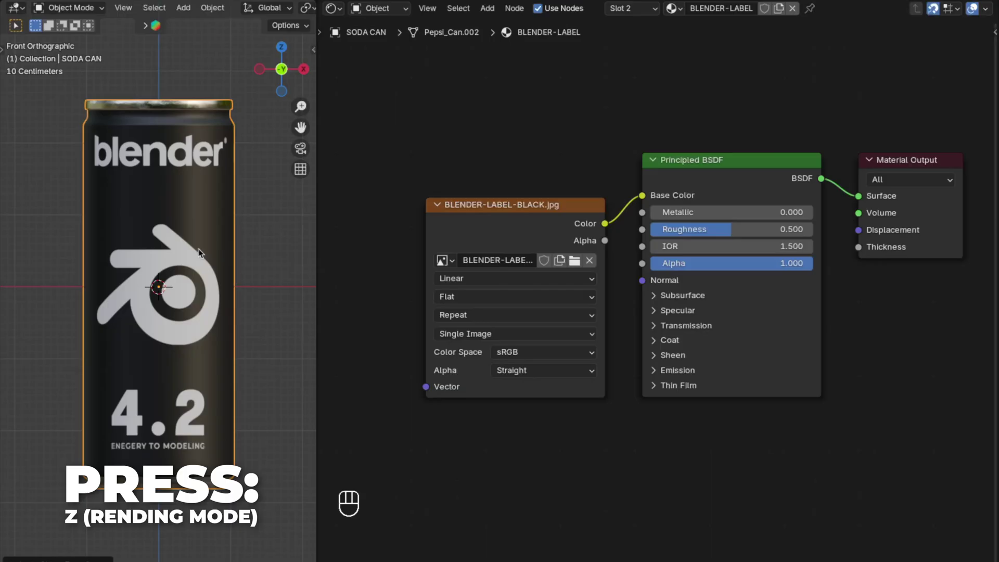
Show the viewport in Rendered shading and set the Color Management Look to High Contrast
key("z")
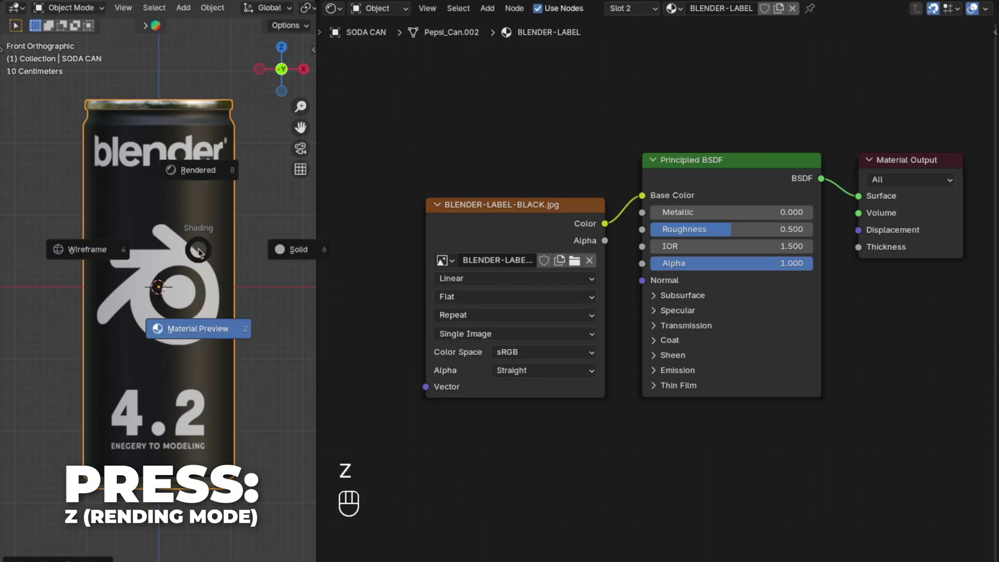
left_click(201, 170)
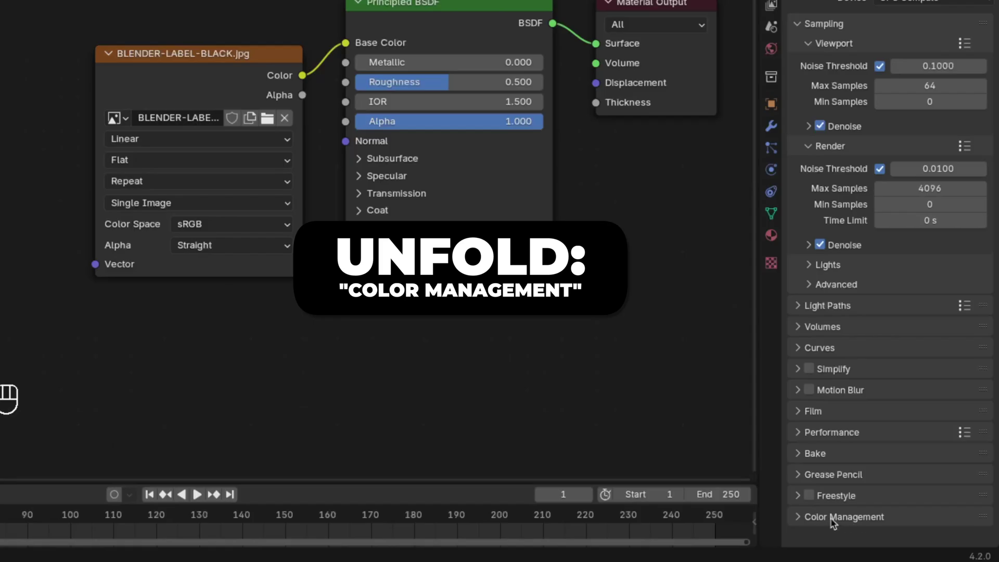
left_click(833, 516)
scroll(832, 520, "down", 5)
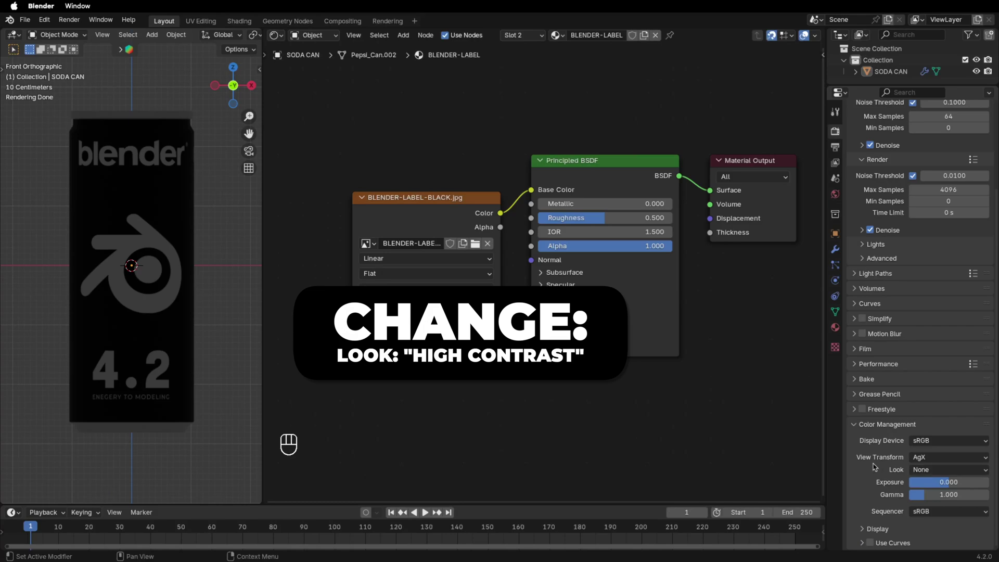
left_click(924, 470)
left_click(924, 399)
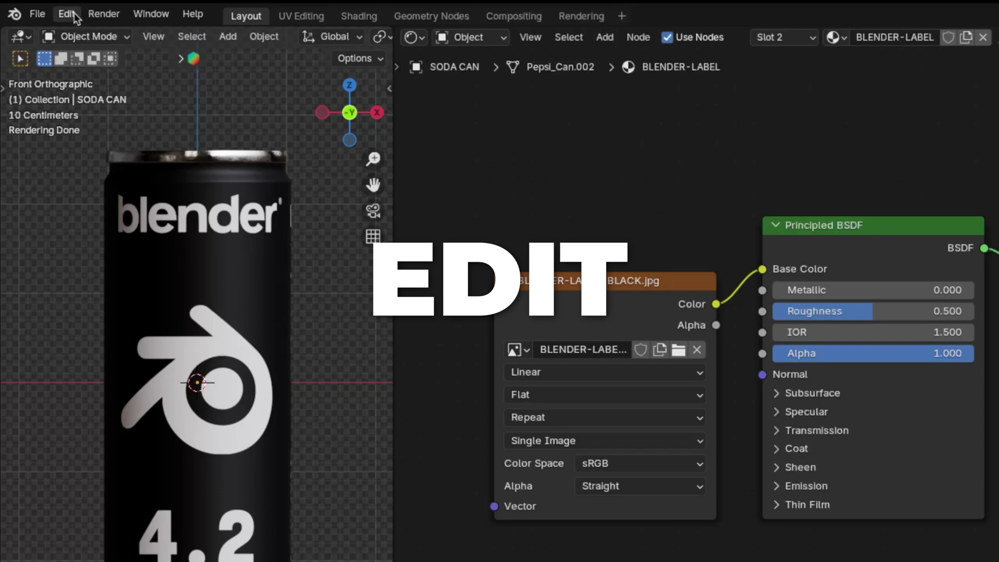
Search the Preferences add-ons list for 'nod' to find Node Wrangler
left_click(67, 11)
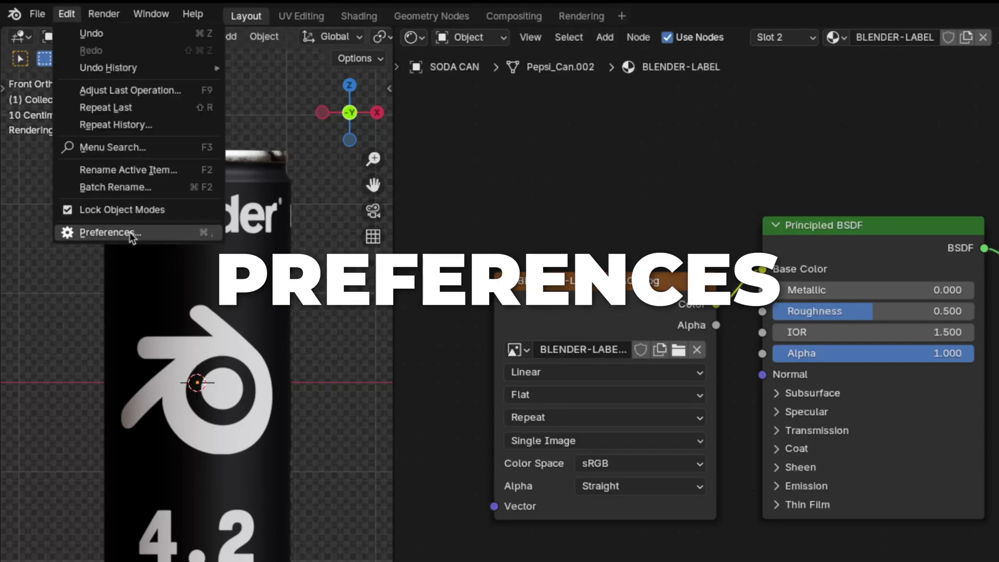
left_click(125, 231)
left_click(318, 231)
left_click(429, 97)
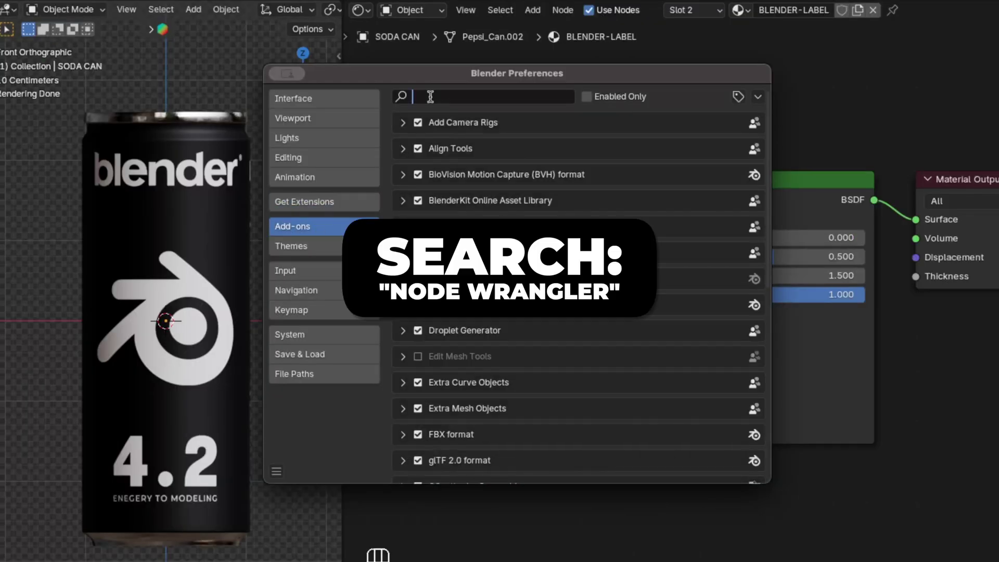
type("nod")
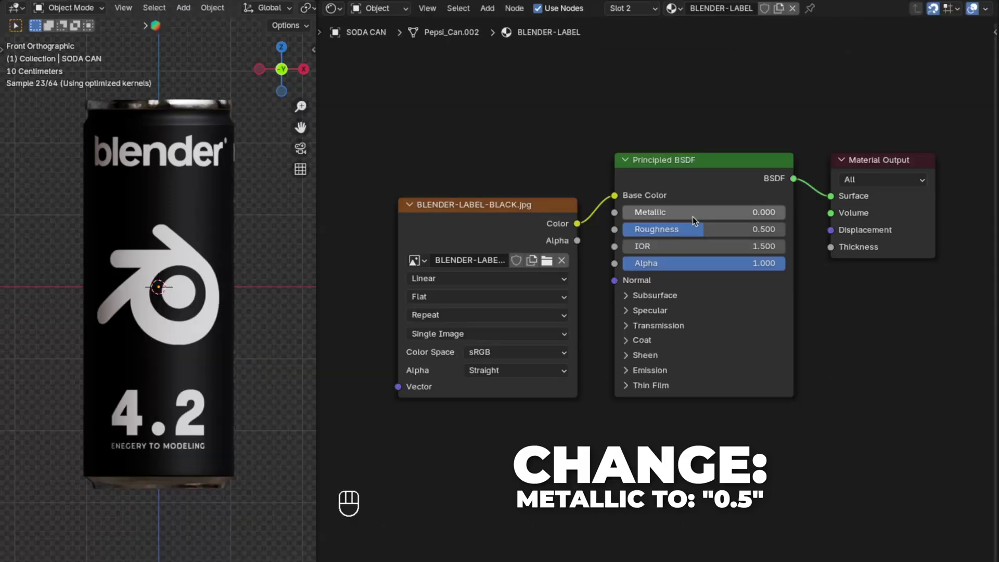
Set the label material's Principled BSDF Metallic to 0.5
left_click(692, 213)
type("0.5")
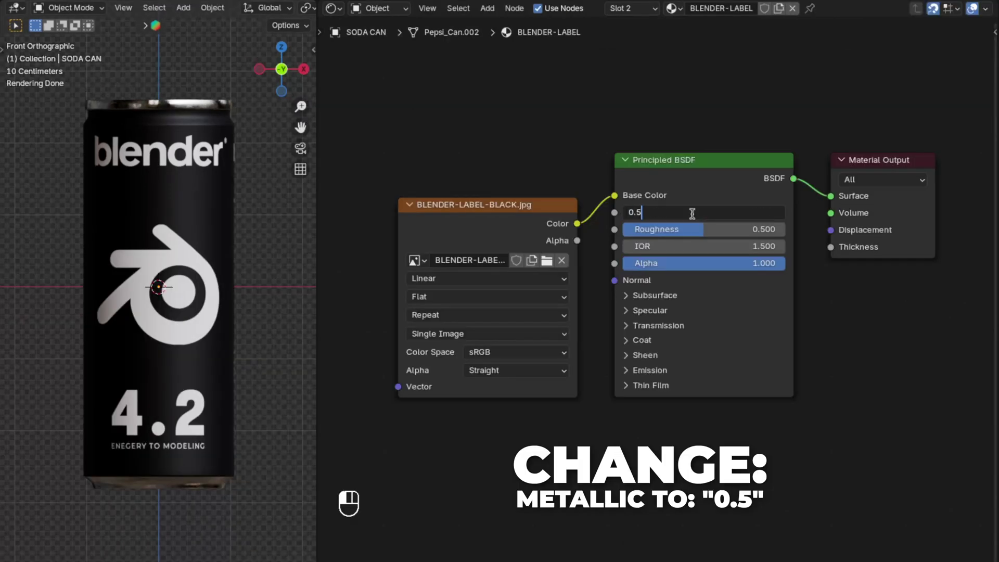
key("Return")
key("shift+a")
Add an Image Texture loading Fingerprints002_4K_Roughness.jpg, linked to Roughness
type("ima")
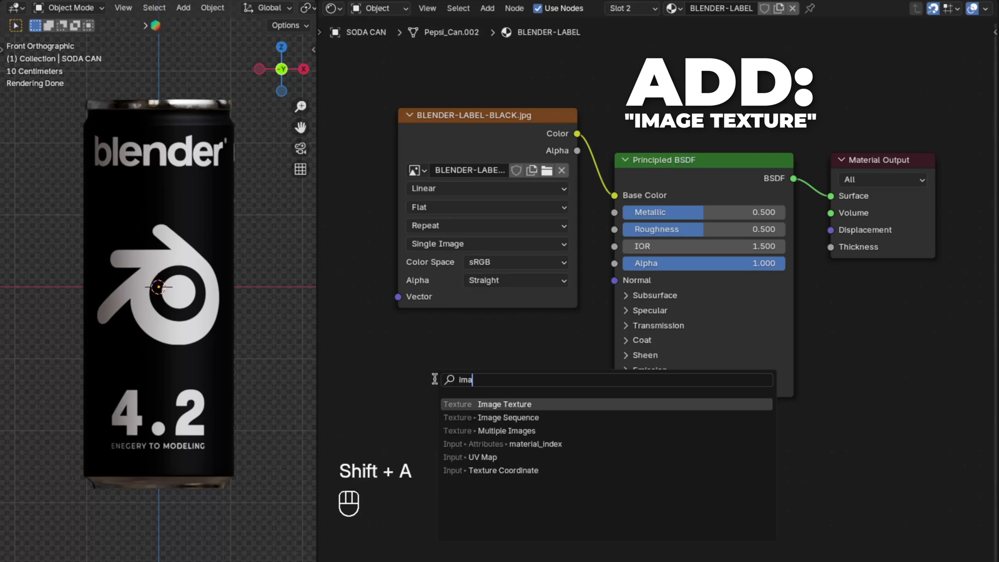
key("Return")
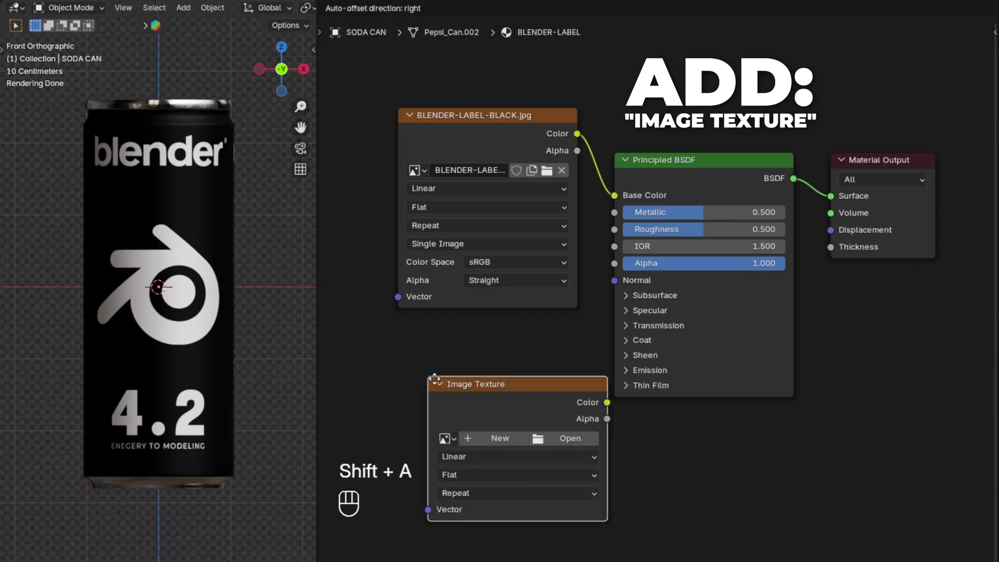
left_click(401, 335)
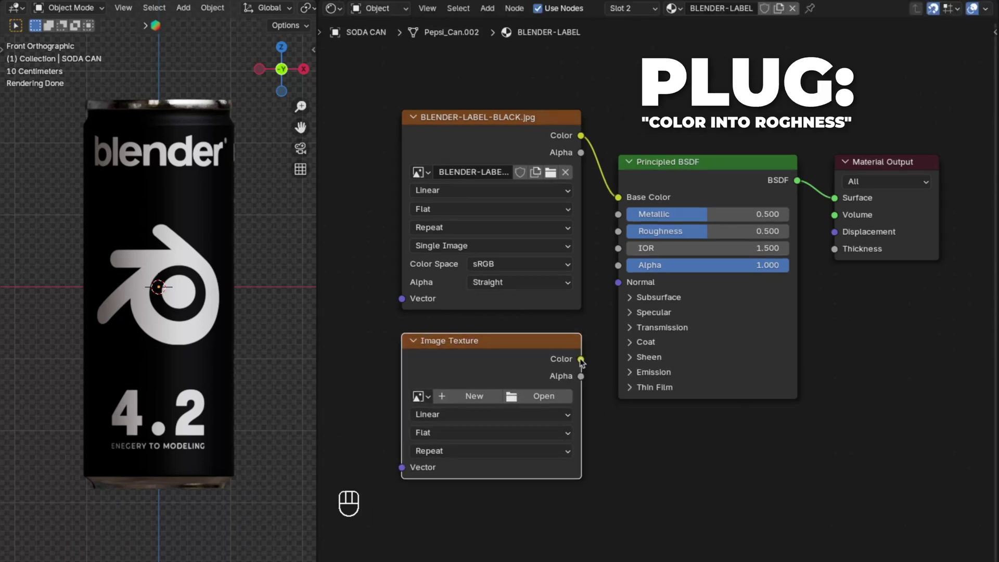
left_click_drag(581, 360, 618, 231)
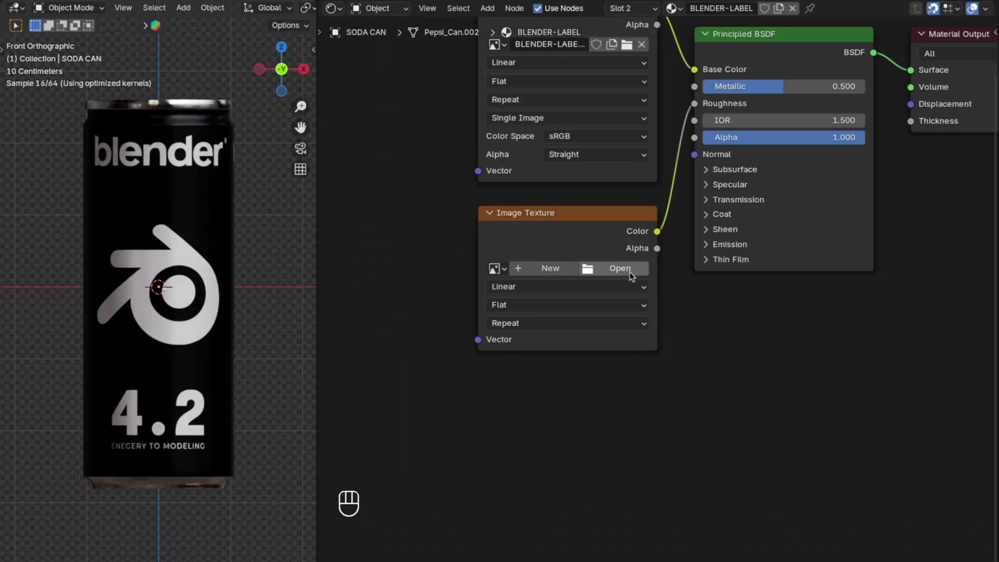
left_click(626, 272)
left_click(698, 157)
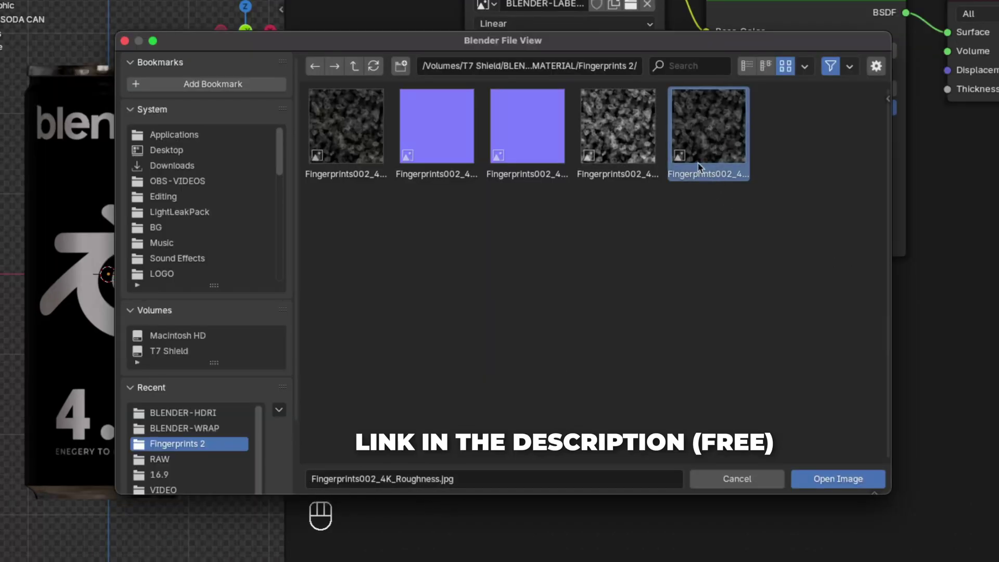
left_click(852, 485)
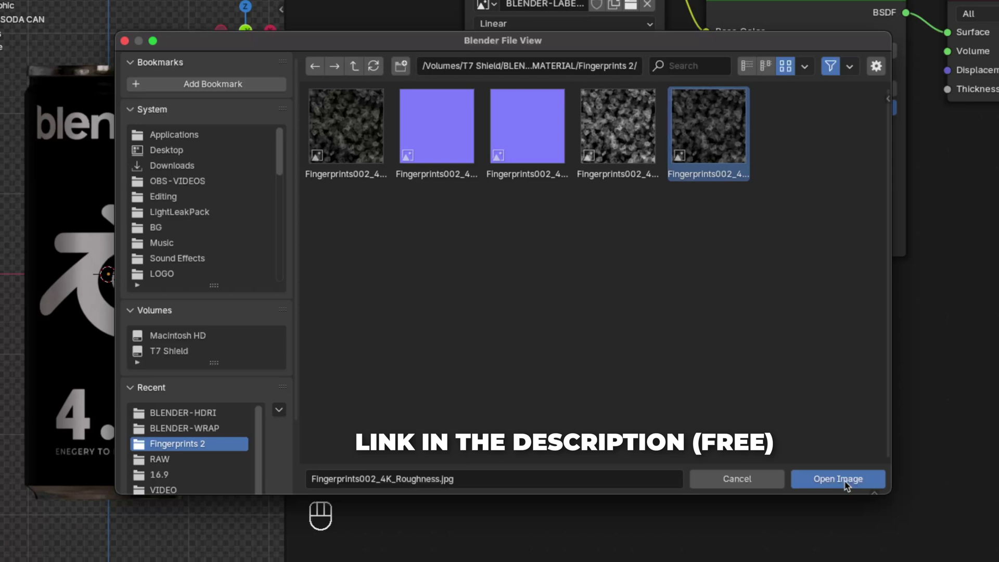
Insert a Color Ramp node between the fingerprint texture and Roughness
key("shift+a")
type("color r")
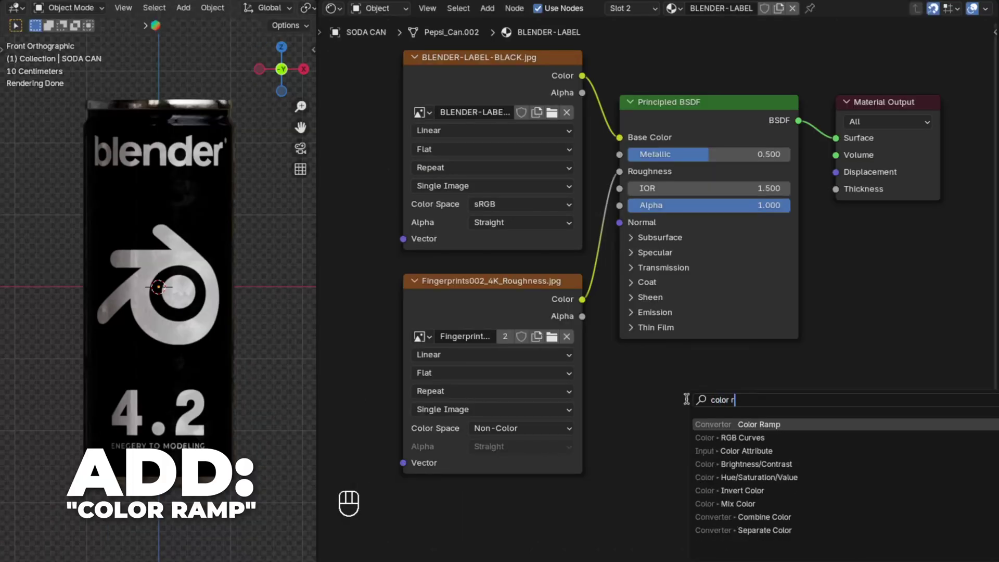
key("Return")
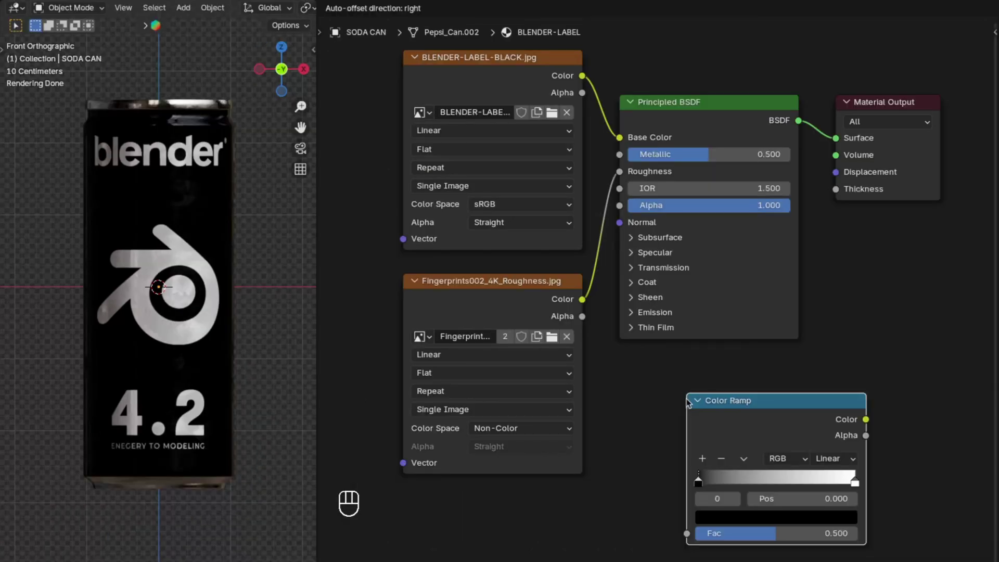
left_click(609, 219)
left_click(660, 418)
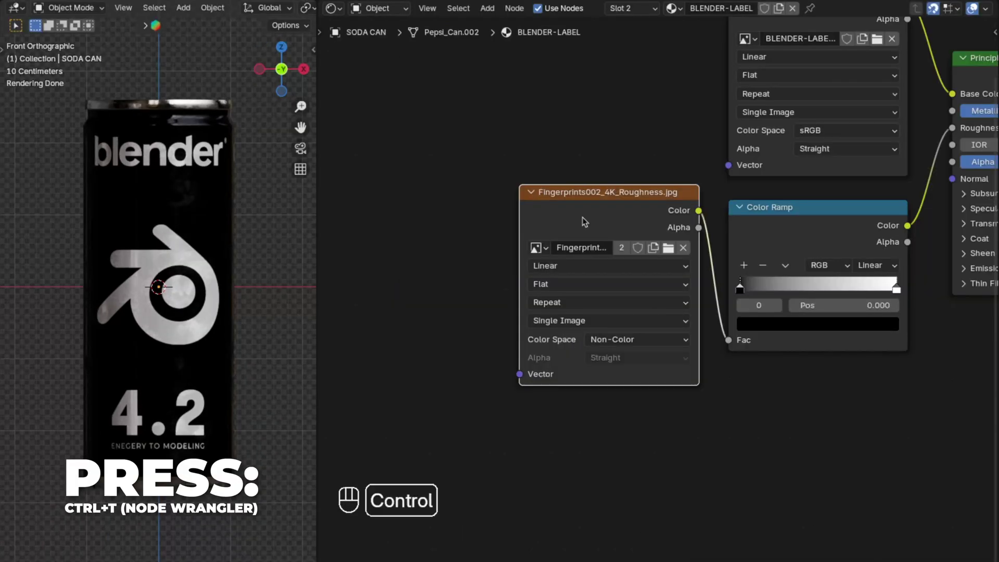
Add Mapping and Texture Coordinate nodes with Object coordinates, and preview the Color Ramp output
key("ctrl+t")
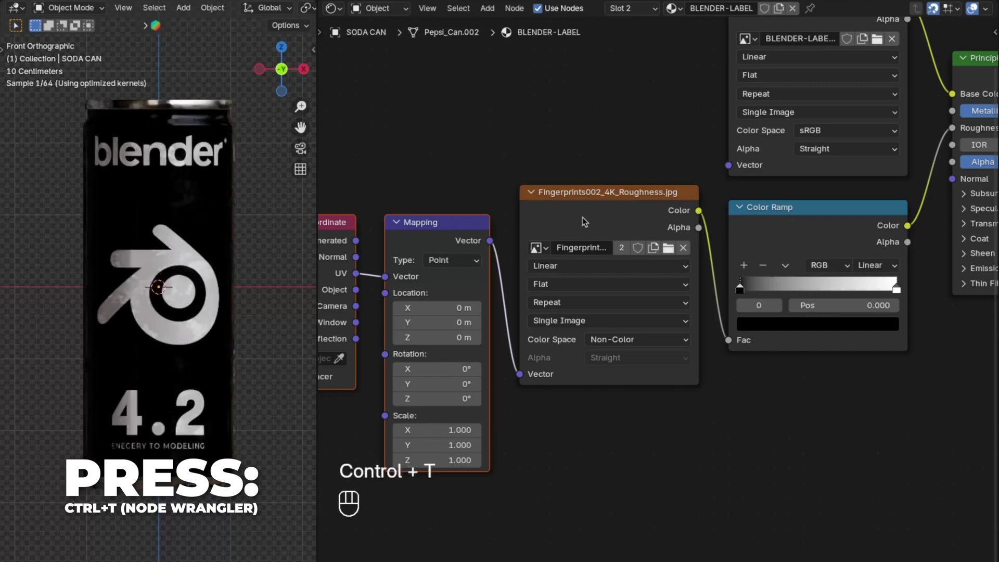
scroll(582, 217, "up", 6, "ctrl")
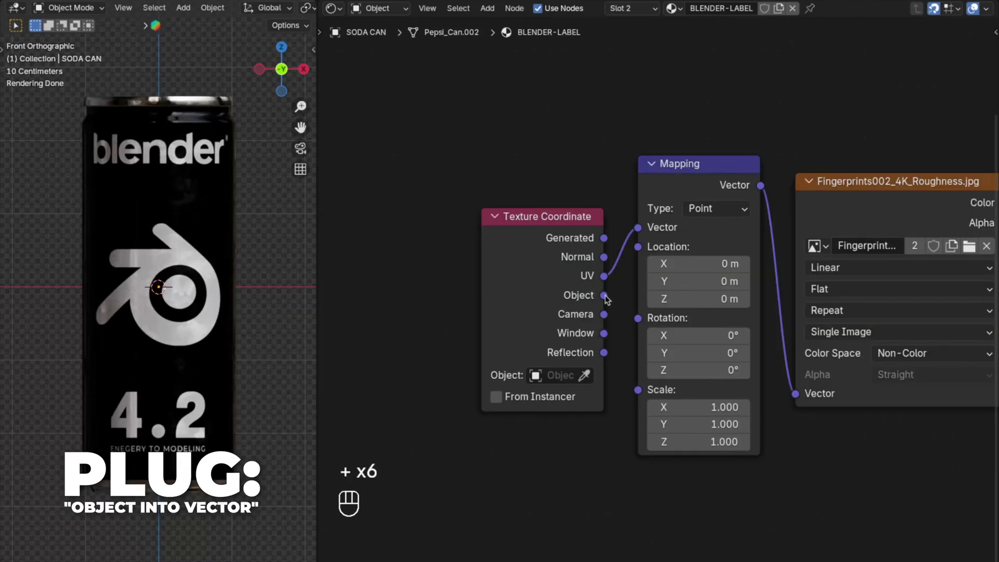
left_click_drag(603, 295, 635, 228)
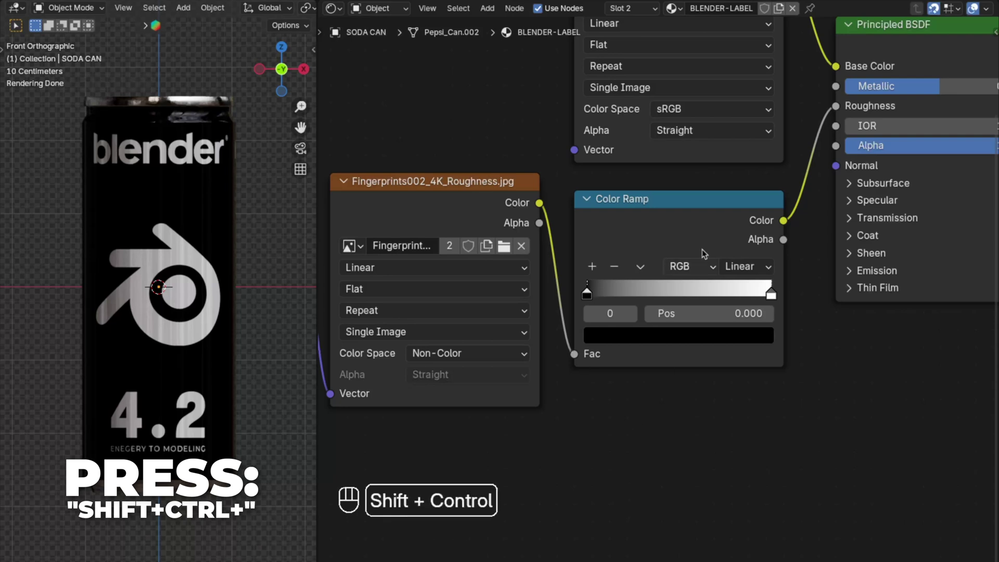
left_click(720, 232, "ctrl+shift")
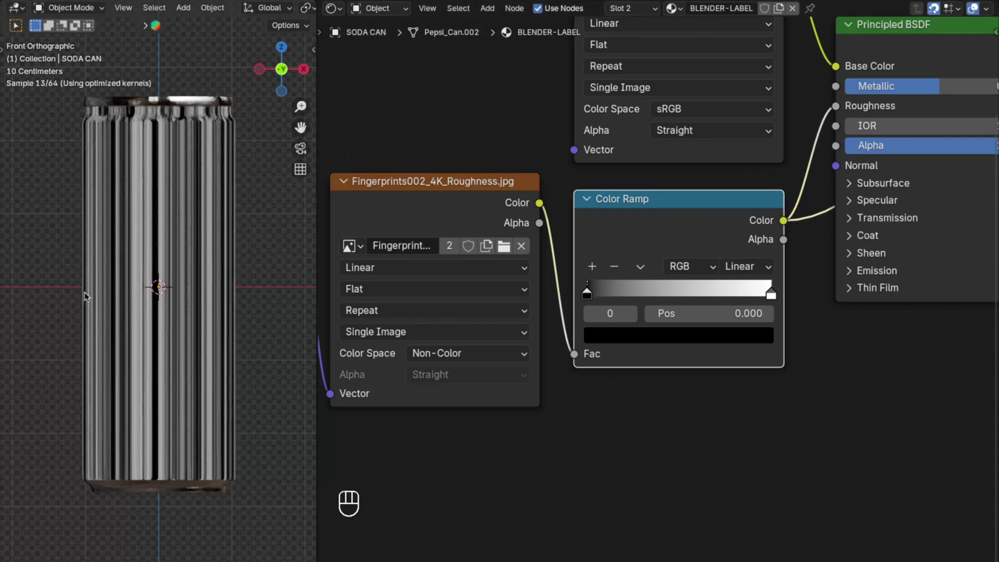
left_click(538, 445)
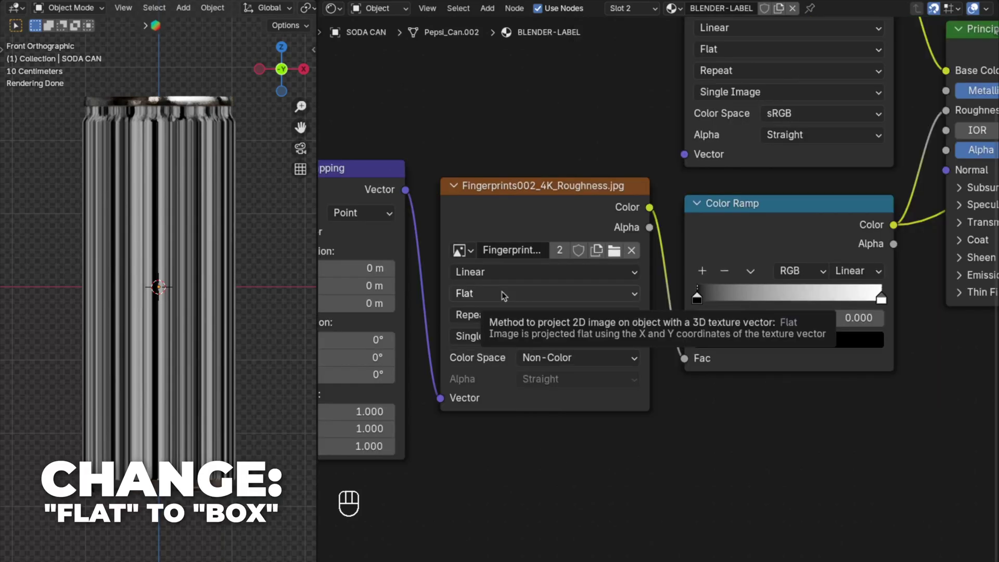
Set the fingerprint texture projection to Box with a blend of 0.5
left_click(501, 291)
left_click(481, 355)
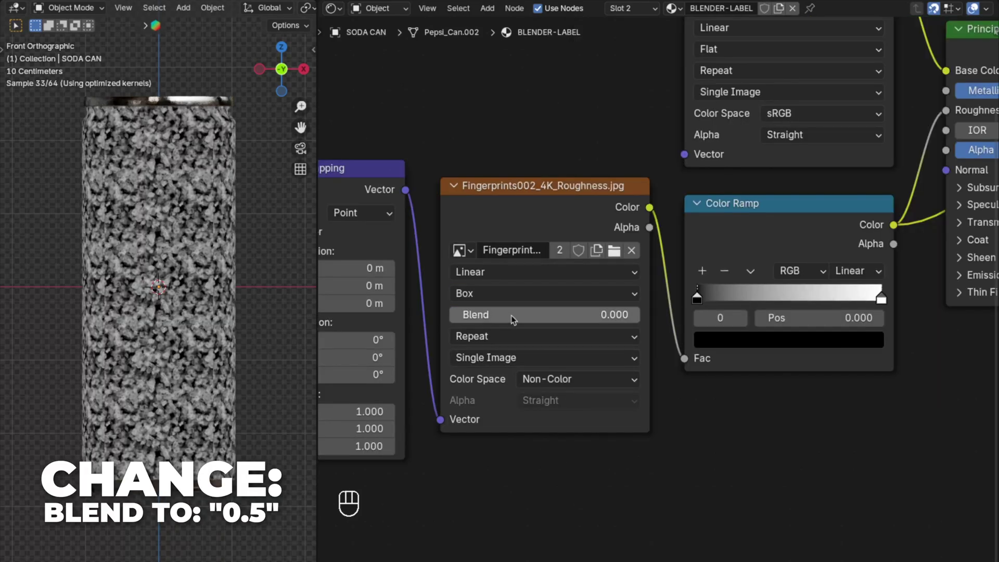
left_click(511, 315)
key("Return")
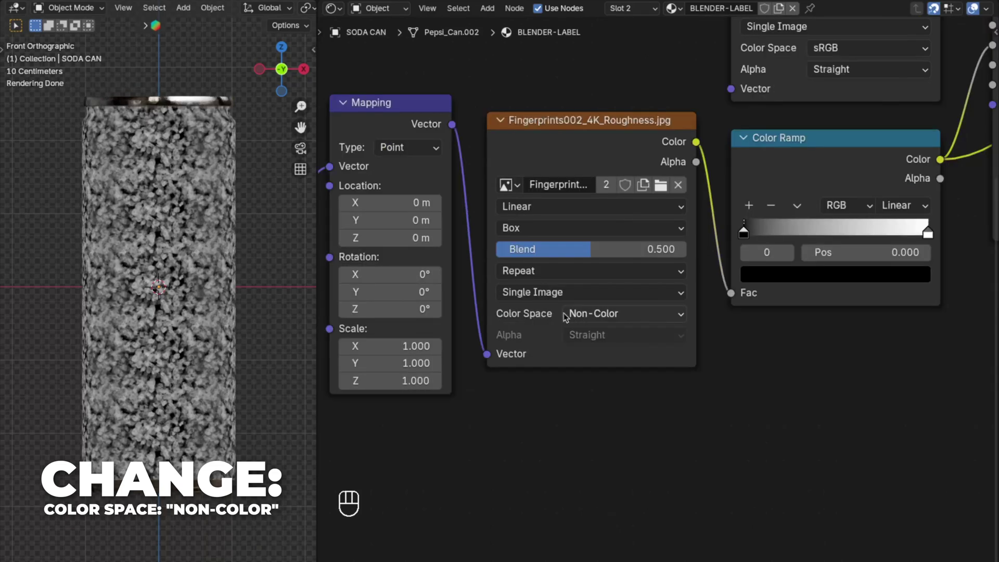
left_click(593, 315)
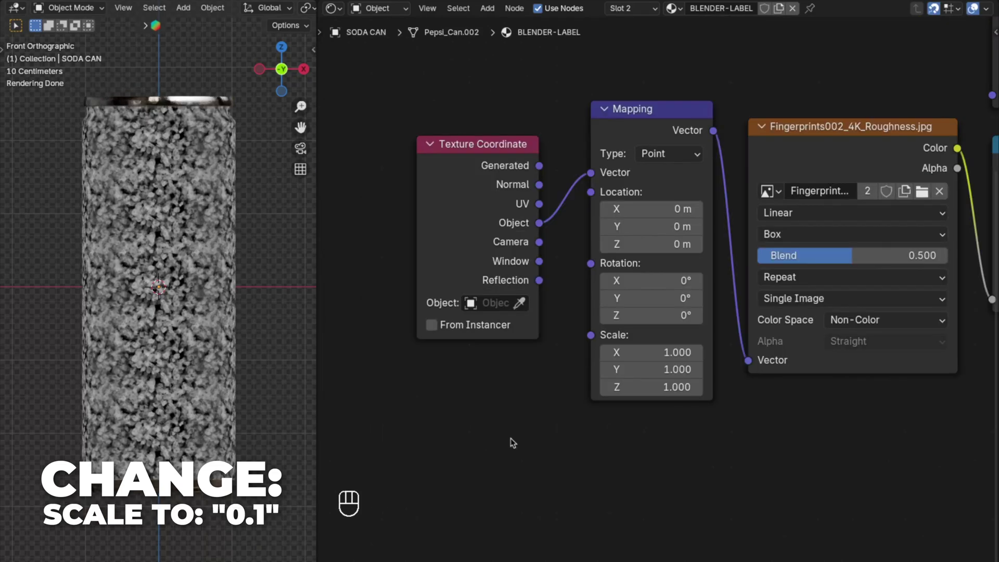
Set the fingerprint Mapping scale to 0.1 on X, Y and Z
left_click_drag(645, 352, 645, 388)
type("0.1")
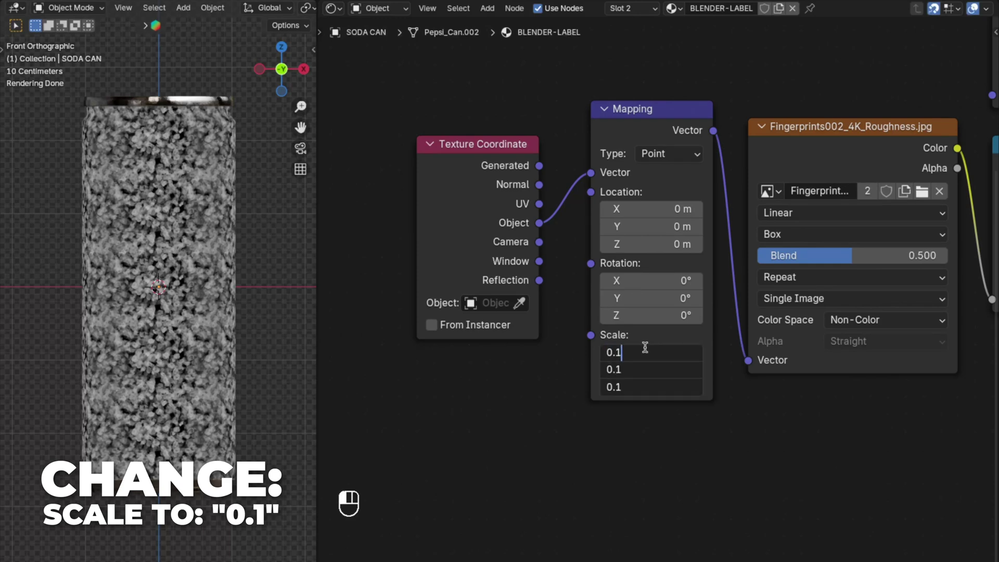
key("Return")
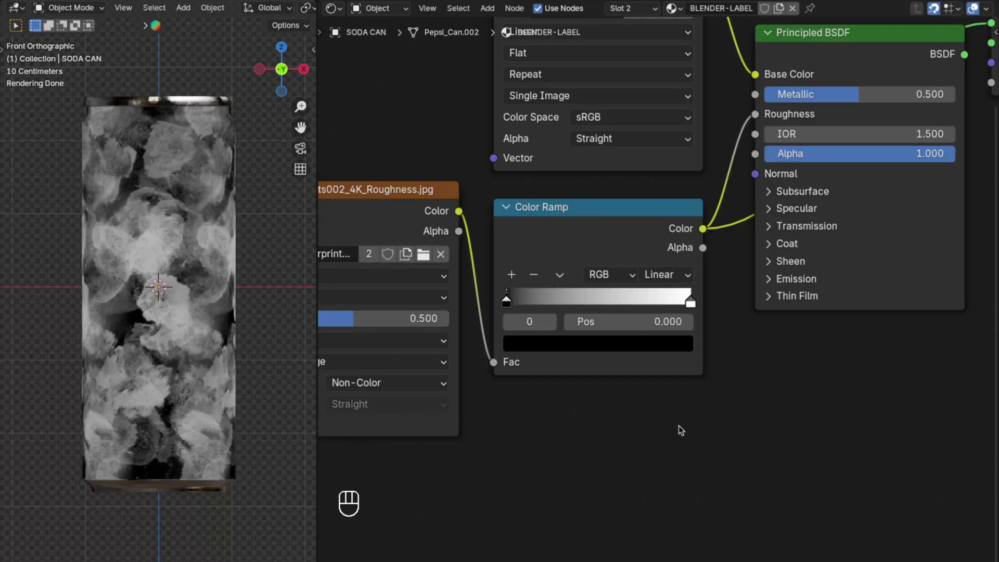
Move the Color Ramp's black stop to 0.2 and white stop to 0.5
left_click(625, 324)
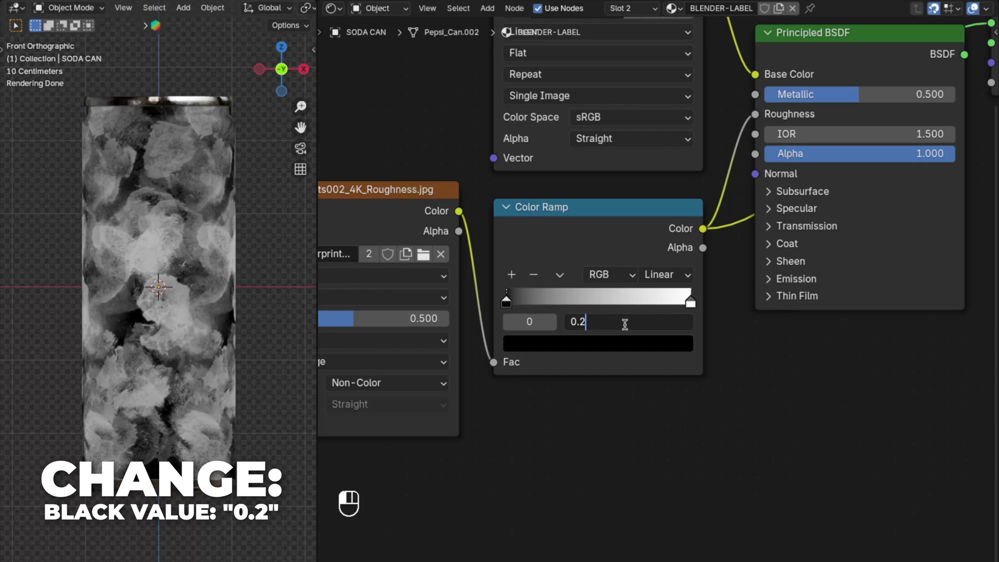
type("0.2")
key("Return")
left_click(690, 301)
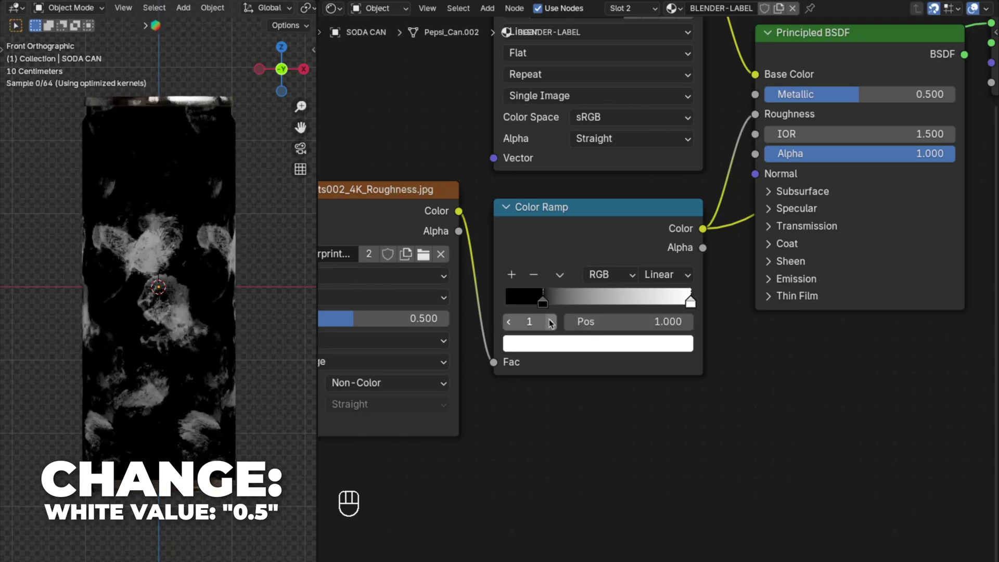
left_click(636, 321)
key("Return")
Preview the full Principled BSDF shader on the can again
middle_click_drag(884, 357, 637, 456)
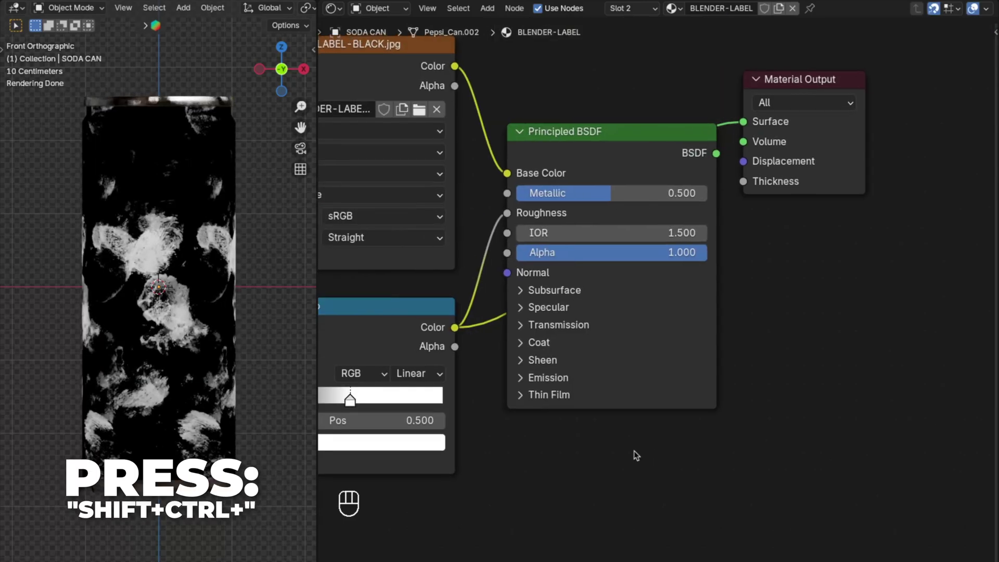
key("shift+ctrl")
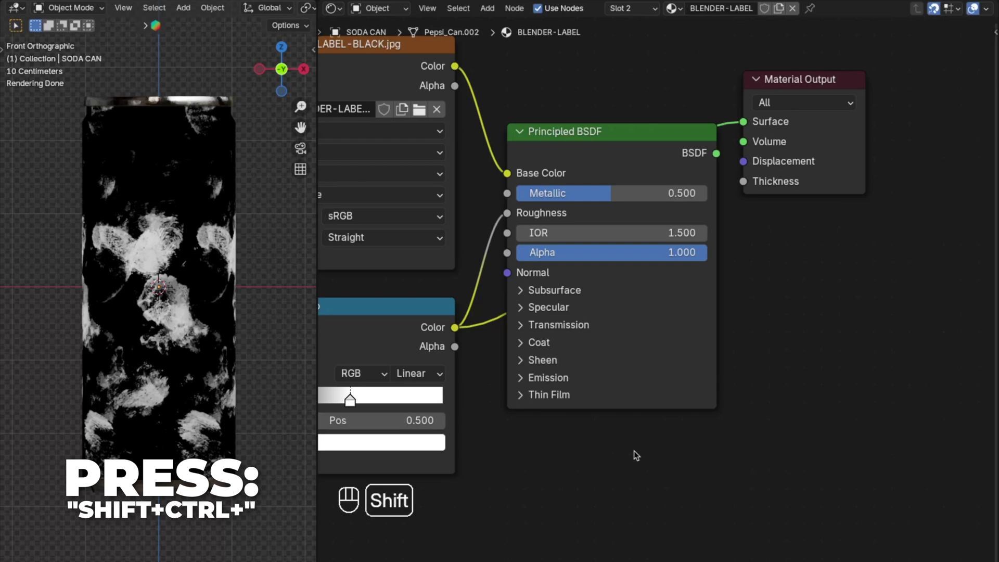
left_click(610, 156, "ctrl+shift")
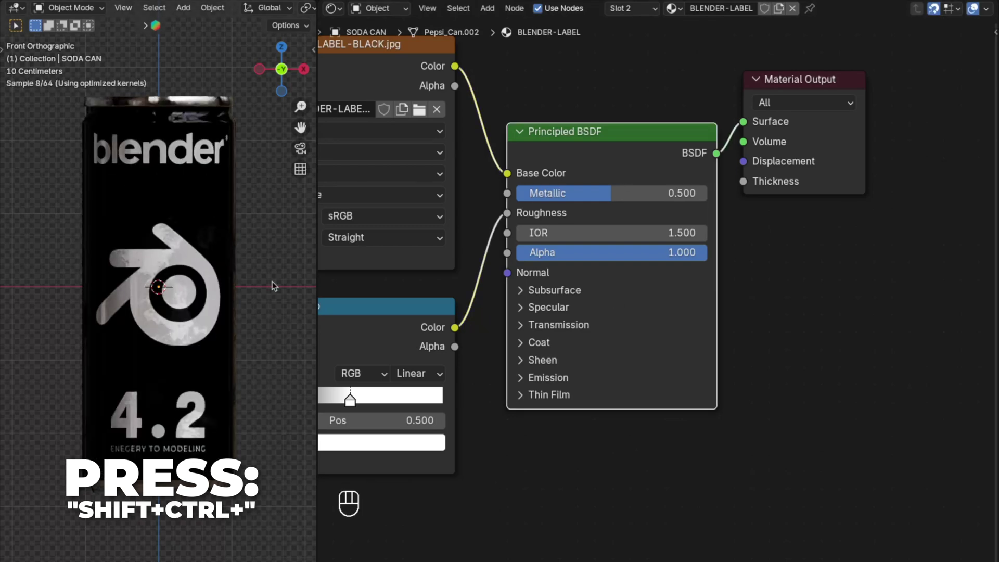
key("shift+a")
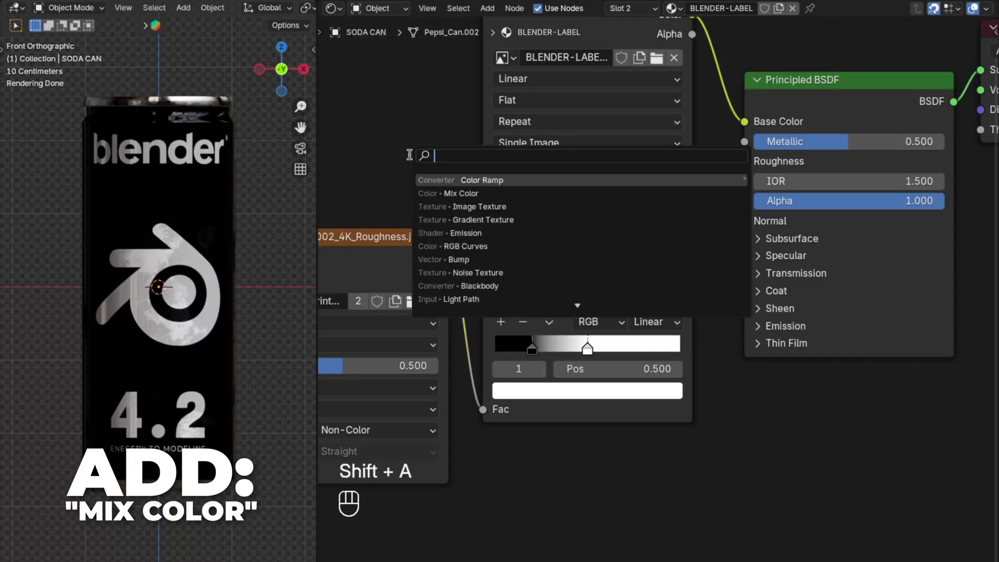
Insert a Mix Color node set to Add before Roughness, with the ramp in B
type("mix")
key("Down")
key("Return")
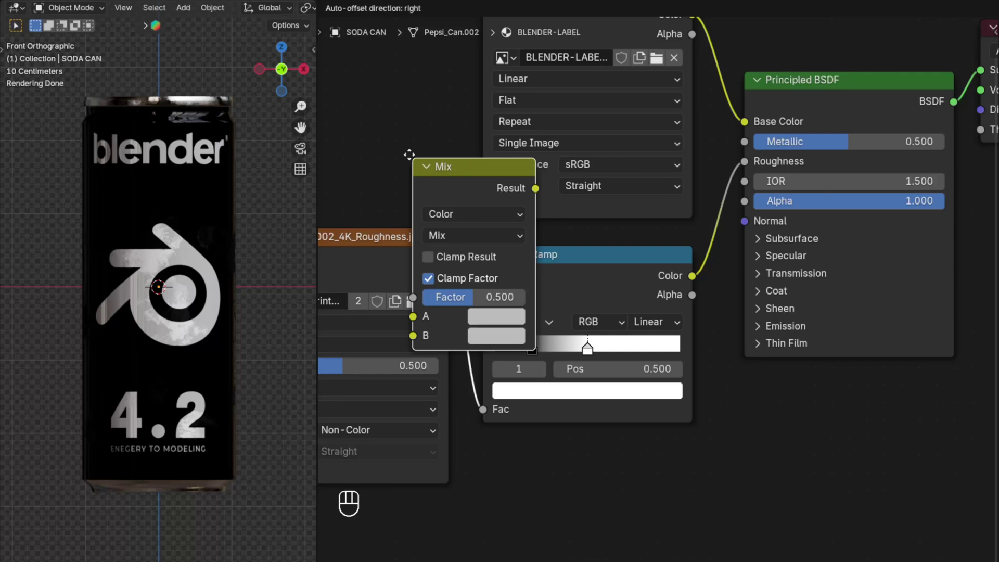
left_click(707, 154)
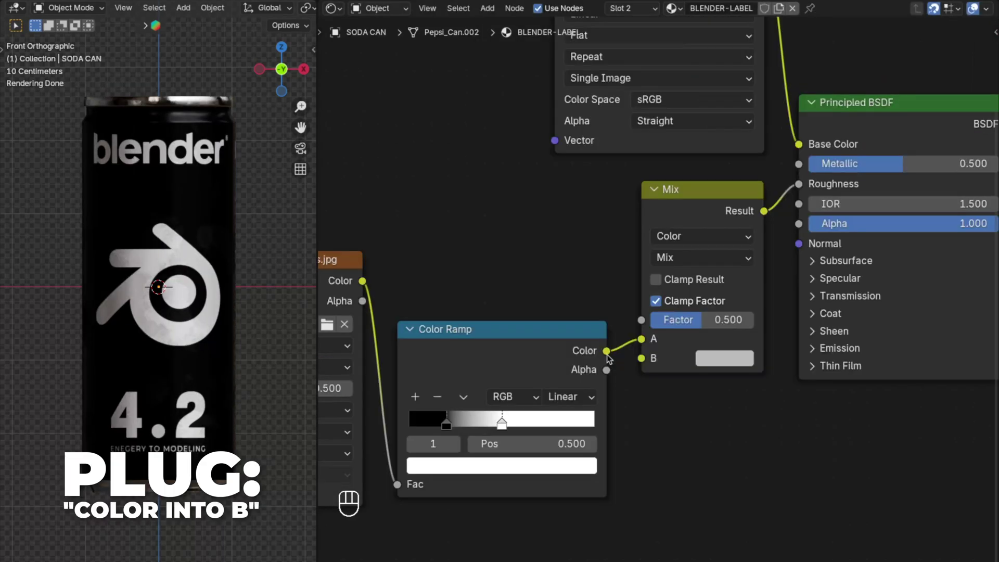
left_click_drag(641, 339, 641, 358)
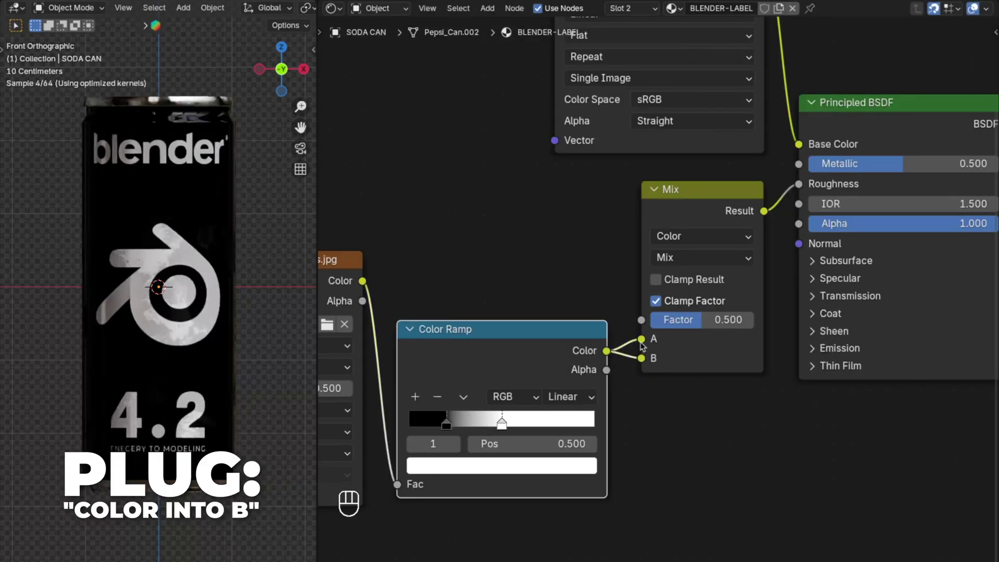
left_click(702, 257)
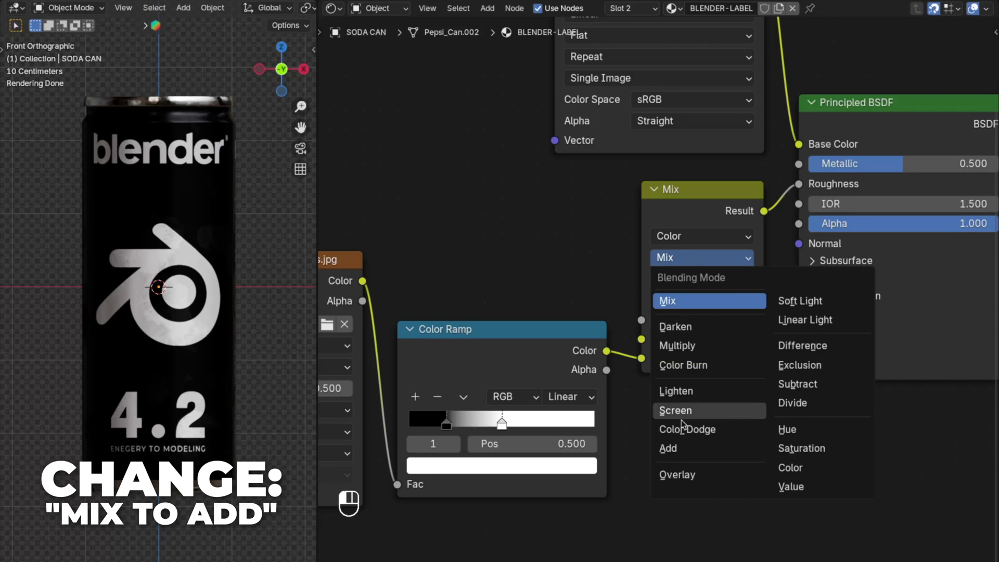
left_click(670, 451)
Add an RGB Curves node into the Add node's A input and set Factor 1
key("shift+a")
type("rgb")
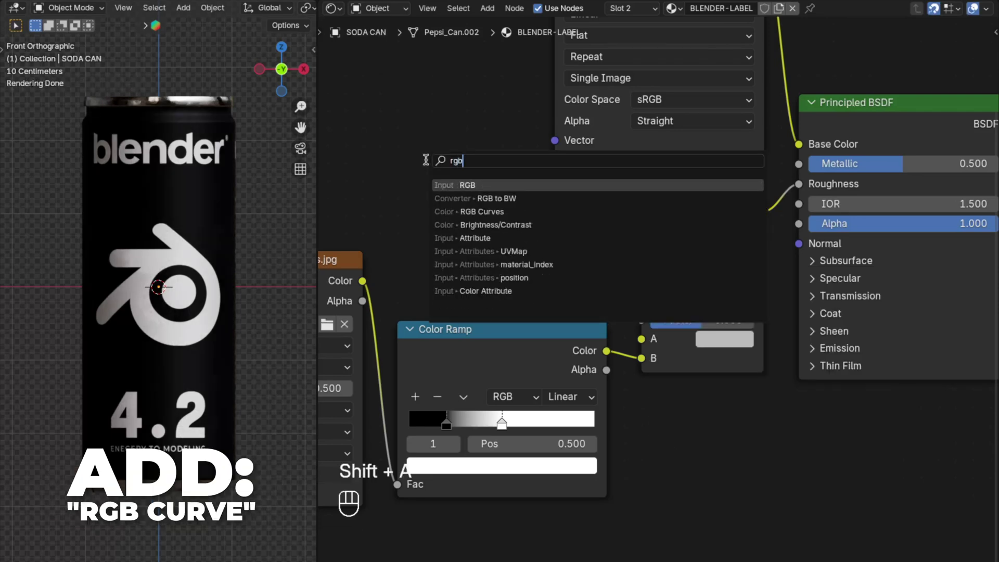
key("Return")
scroll(376, 50, "down", 5)
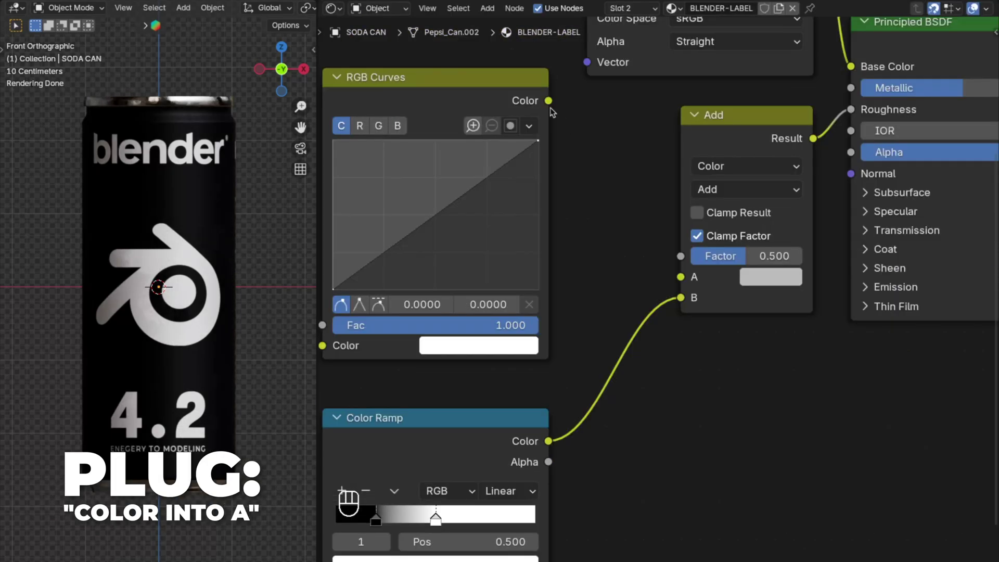
left_click_drag(548, 100, 671, 276)
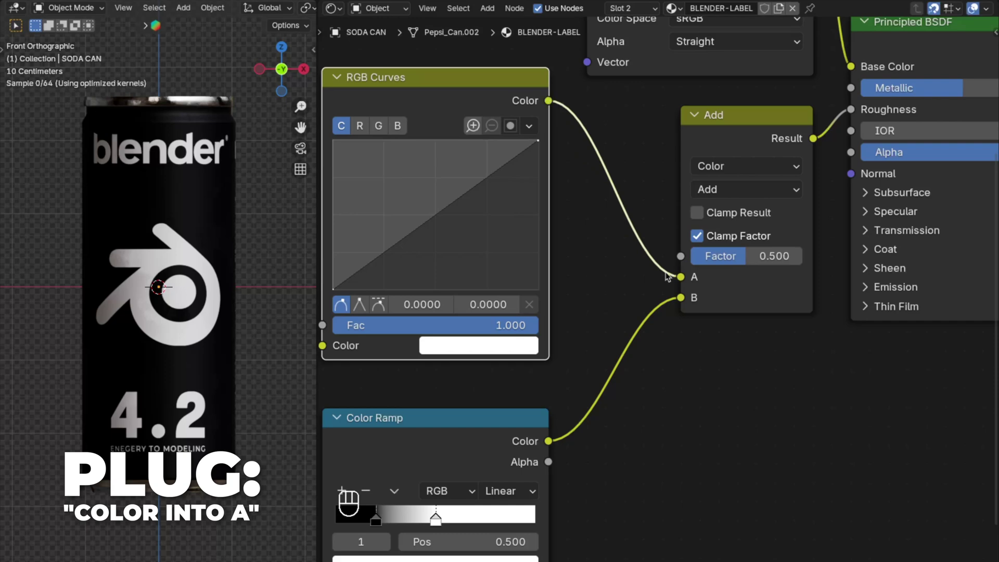
left_click(775, 258)
type("1")
key("Return")
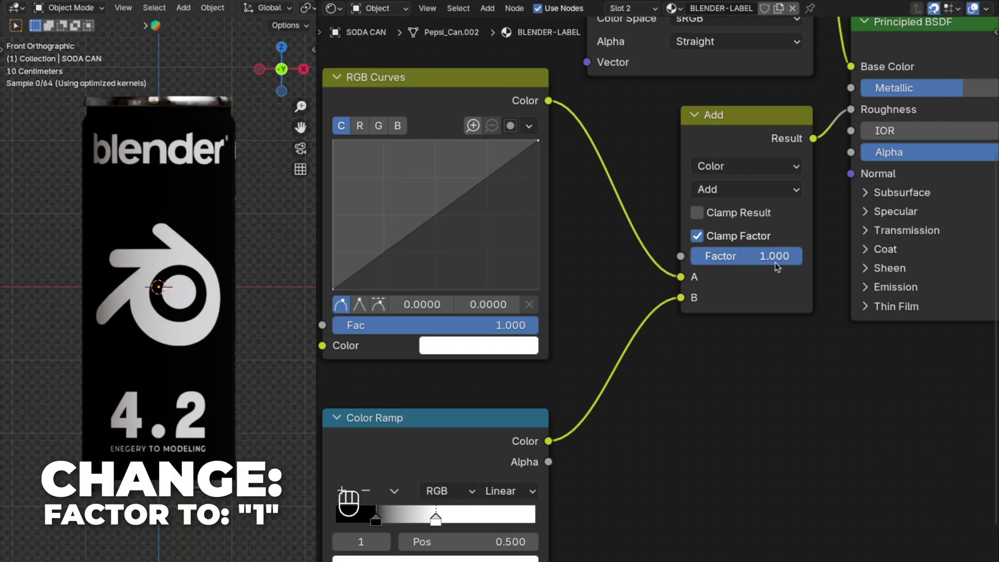
Add a Noise Texture node
key("shift+a")
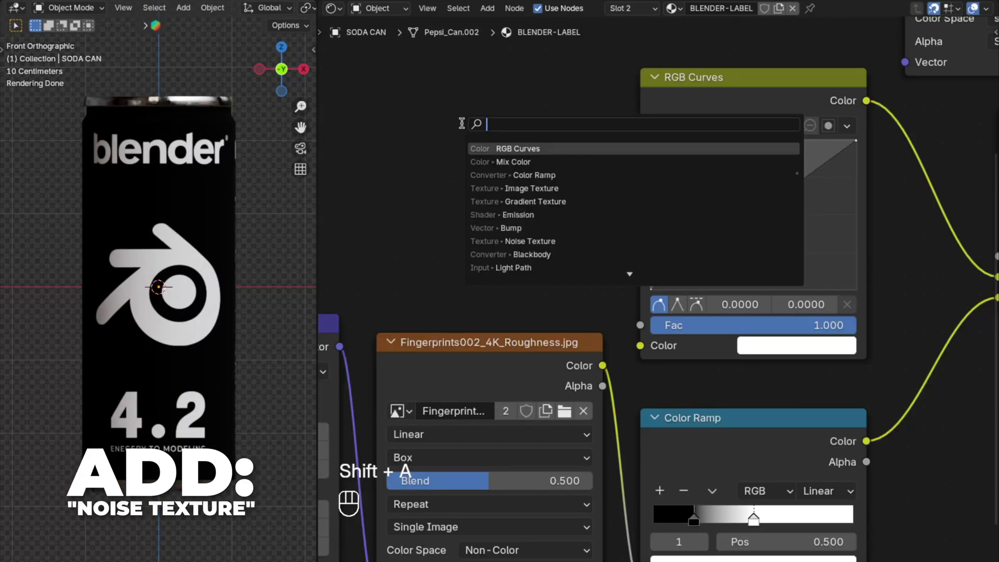
type("noise")
key("Return")
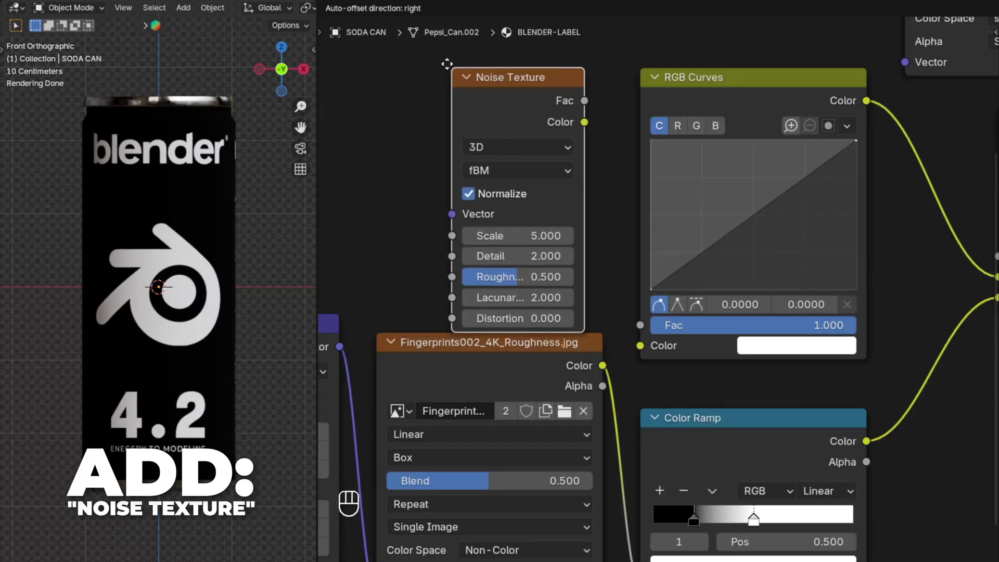
Place the Noise Texture, plug its Color into RGB Curves, and preview it on the can
left_click(444, 52)
left_click_drag(585, 104, 640, 345)
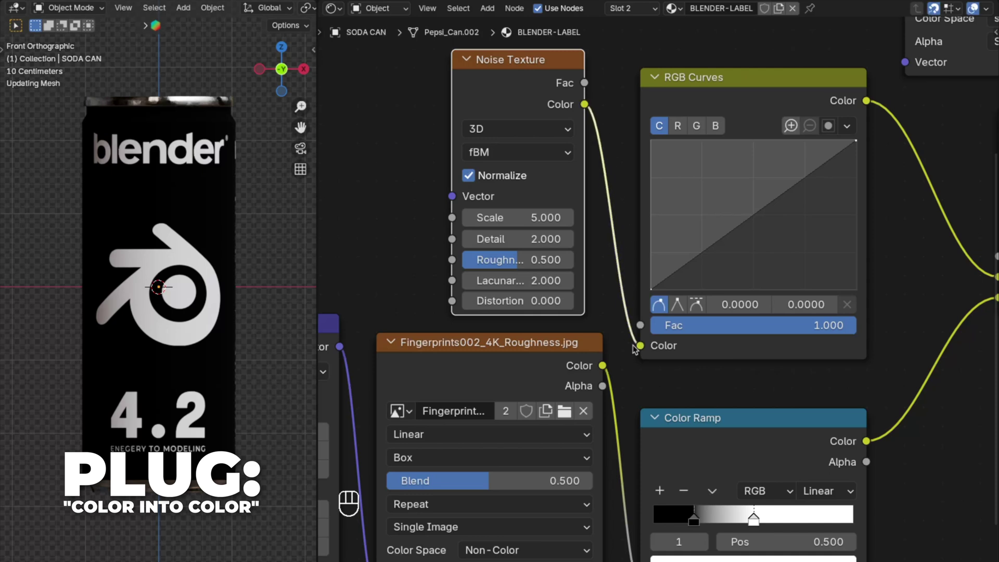
middle_click_drag(332, 199, 368, 199)
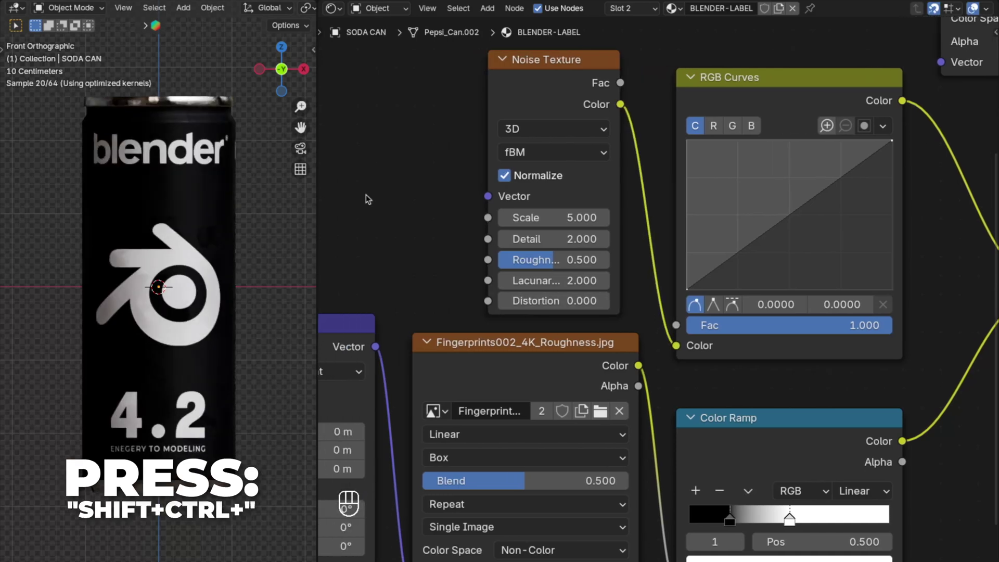
key("shift+ctrl")
left_click(523, 73, "ctrl+shift")
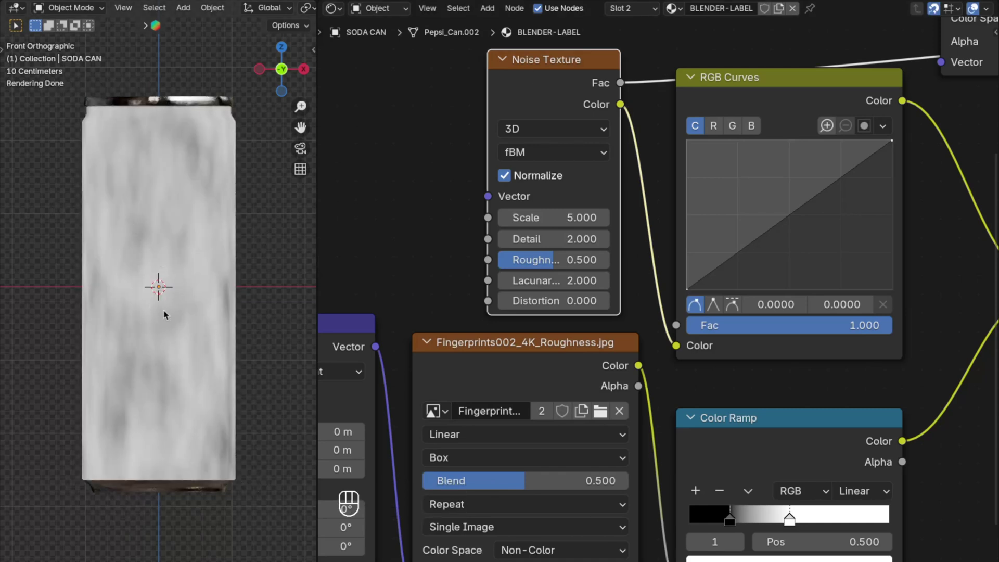
Set the noise Scale to 7.72, Detail 15 and Roughness 0
left_click(535, 219)
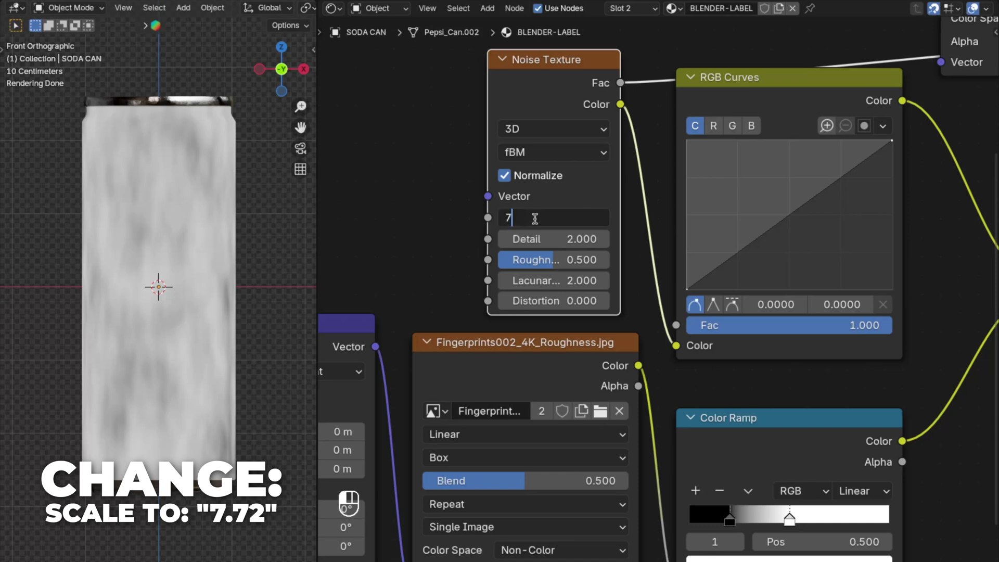
type("7.72")
key("Return")
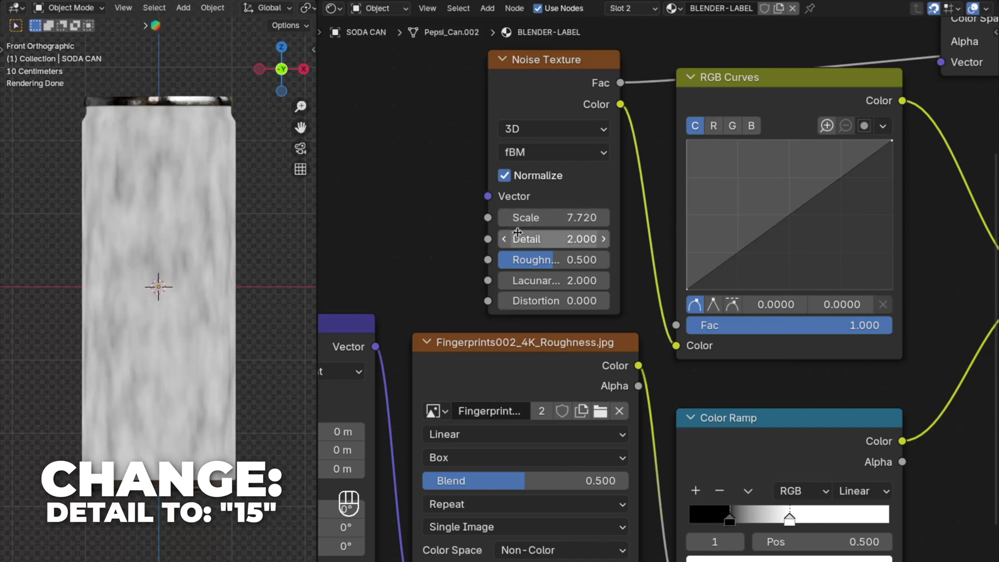
left_click(520, 236)
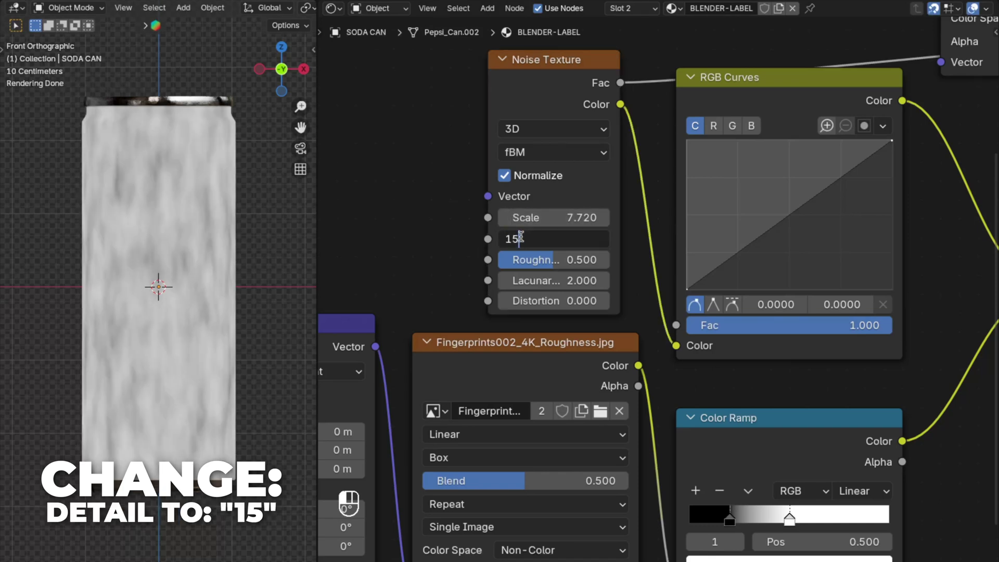
key("Return")
left_click(533, 260)
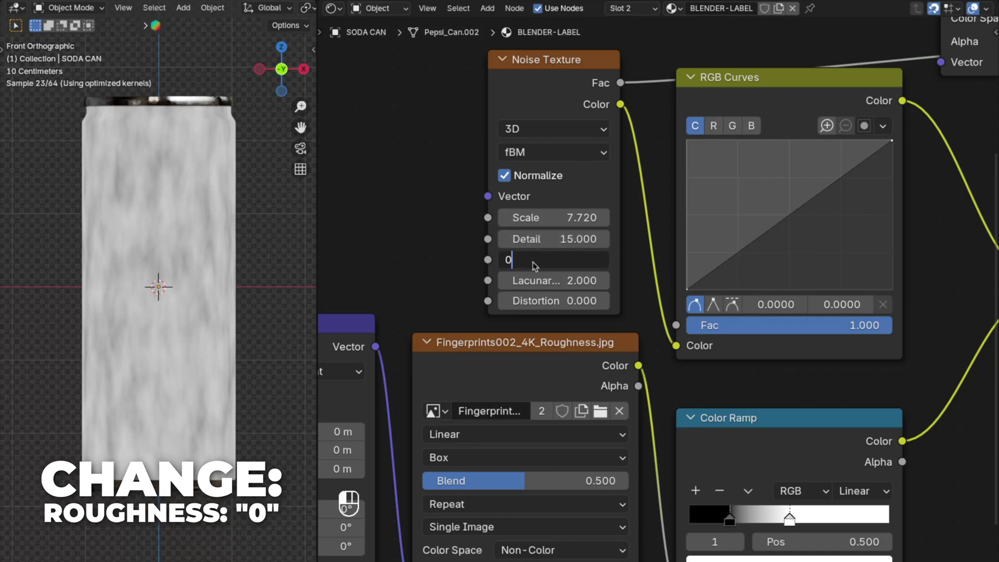
type("0")
key("Return")
Preview the RGB Curves output on the can and add a midpoint to the curve
middle_click_drag(532, 265, 410, 243)
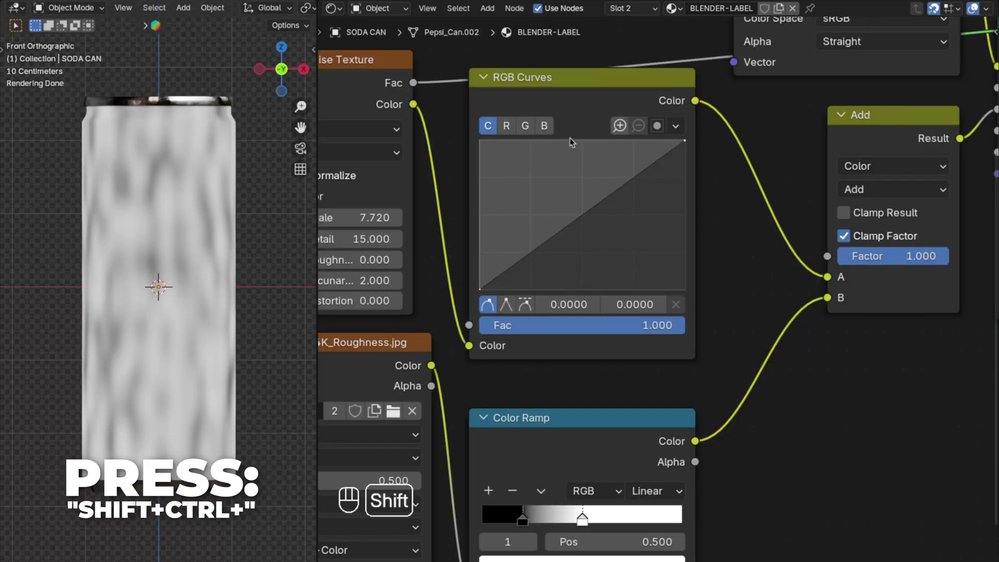
left_click(582, 92, "ctrl+shift")
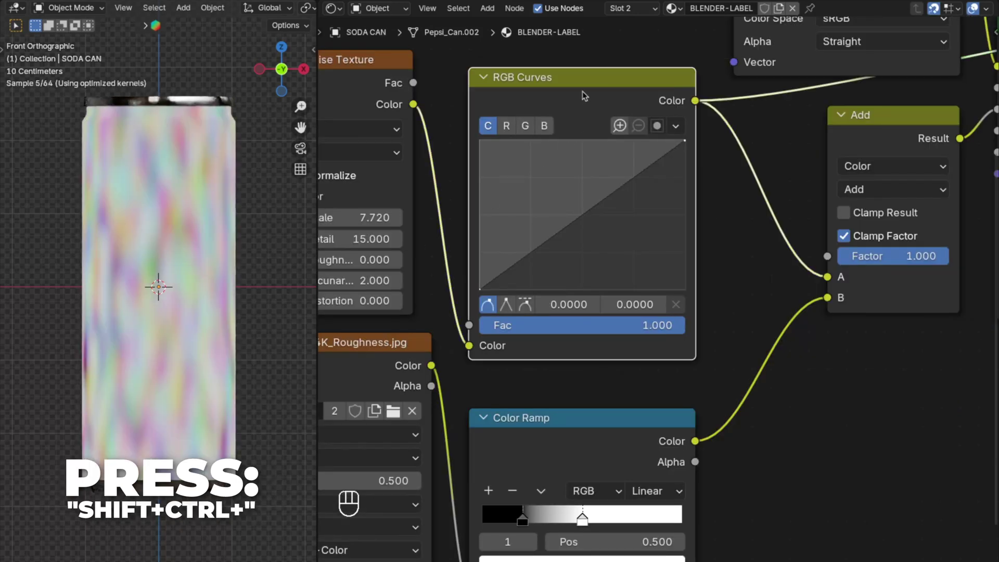
left_click(591, 381)
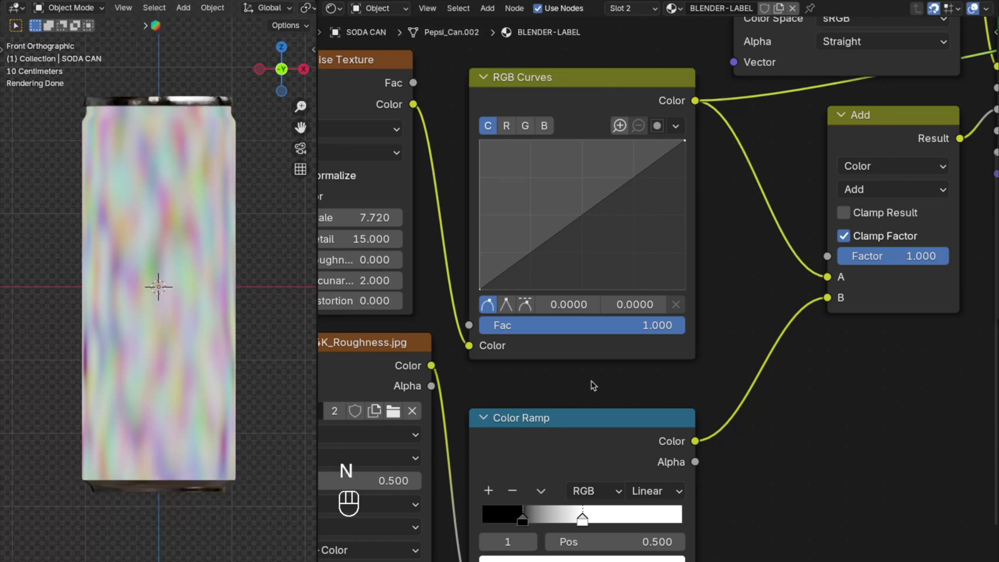
scroll(591, 381, "up", 1)
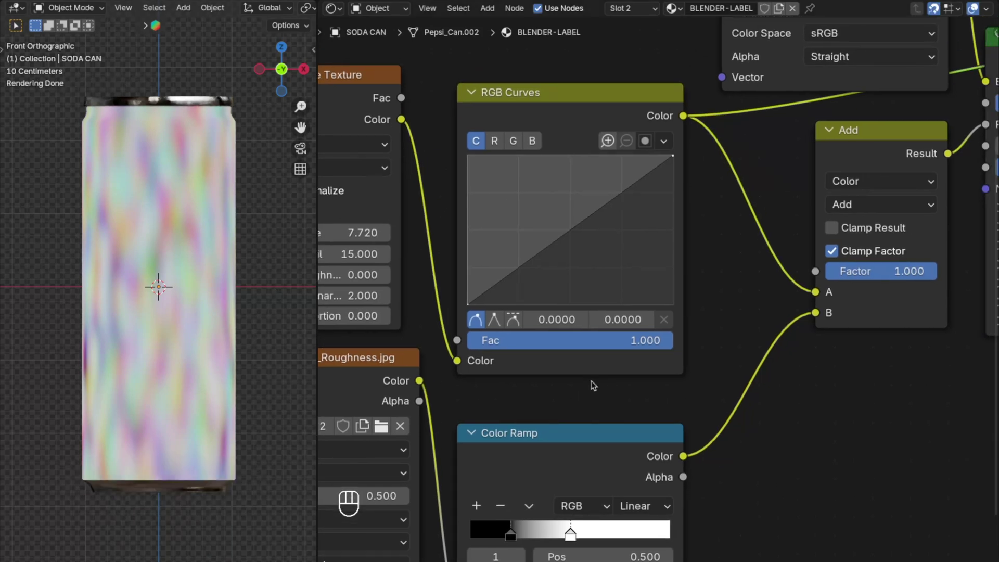
left_click(571, 231)
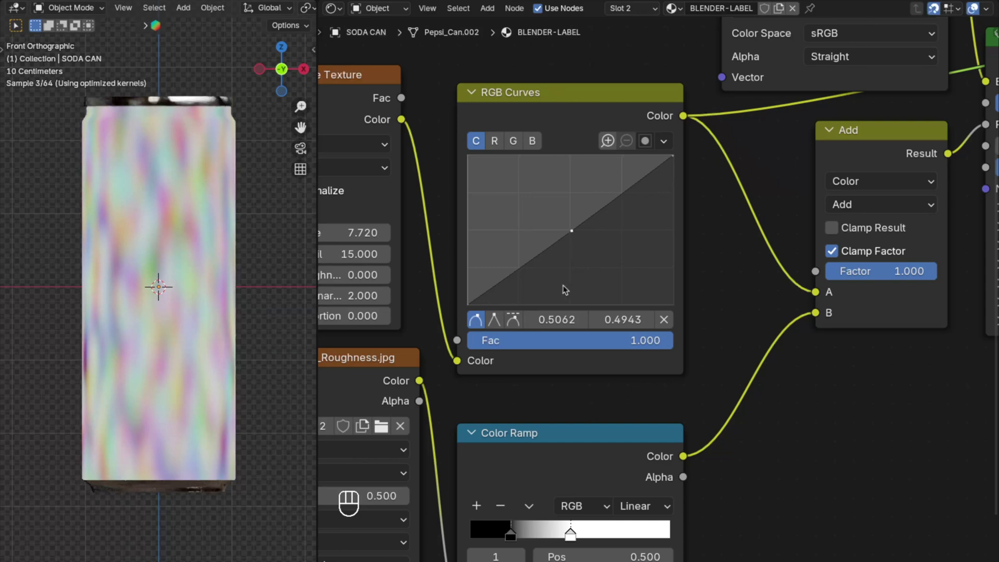
left_click(553, 319)
Place the first curve point at X 0.5454, Y 0.1875
type("0.")
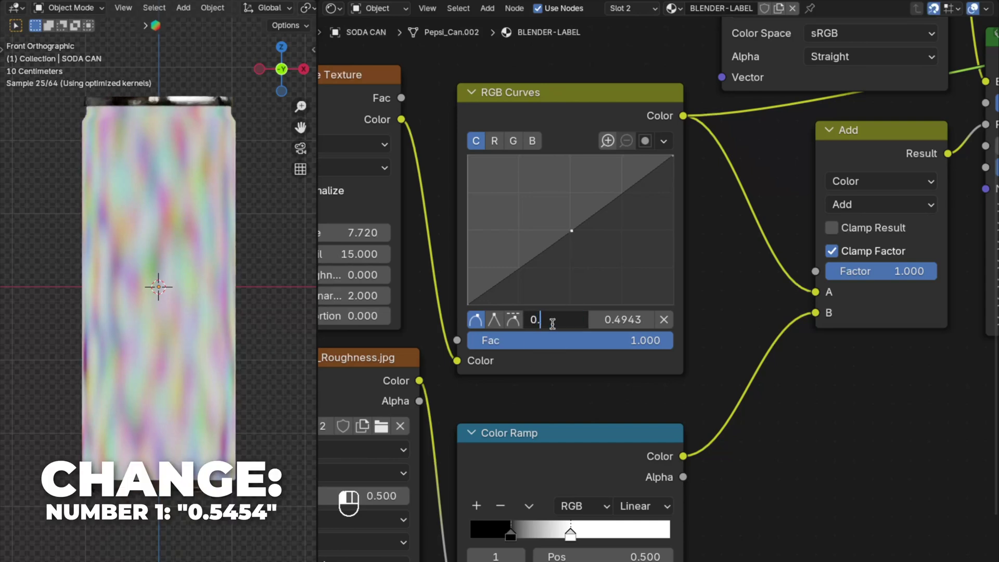
type("5454")
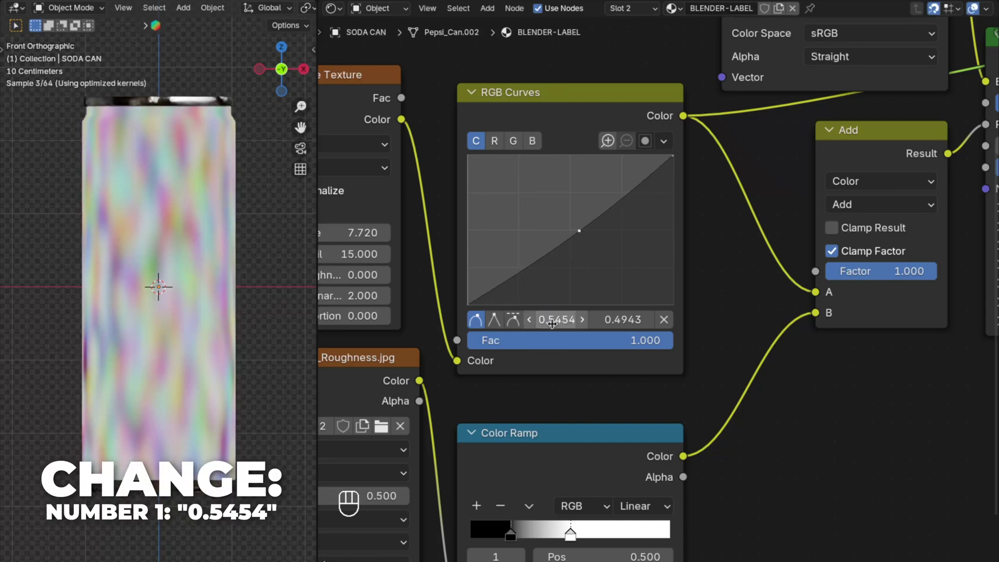
left_click(629, 321)
type("0.1875")
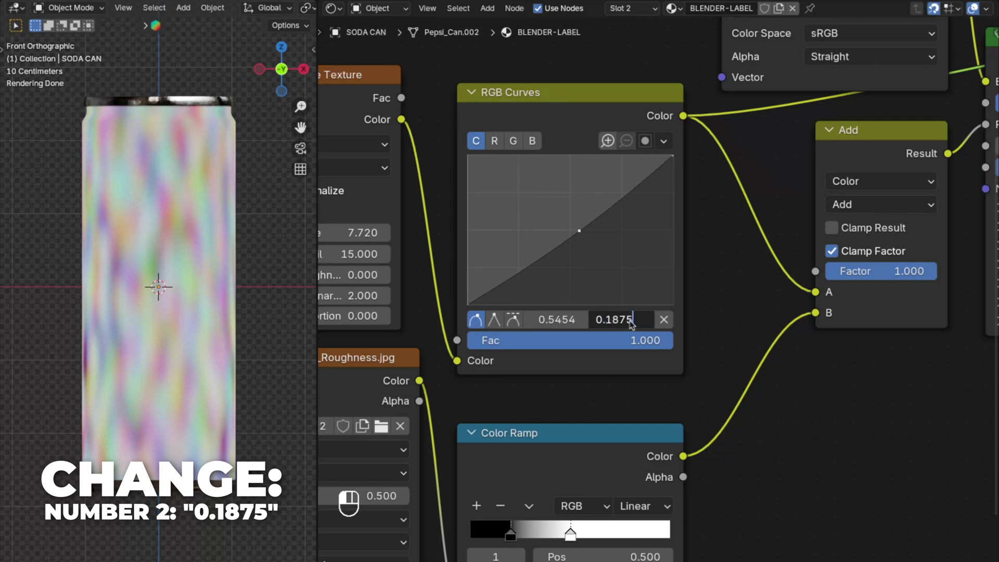
key("Return")
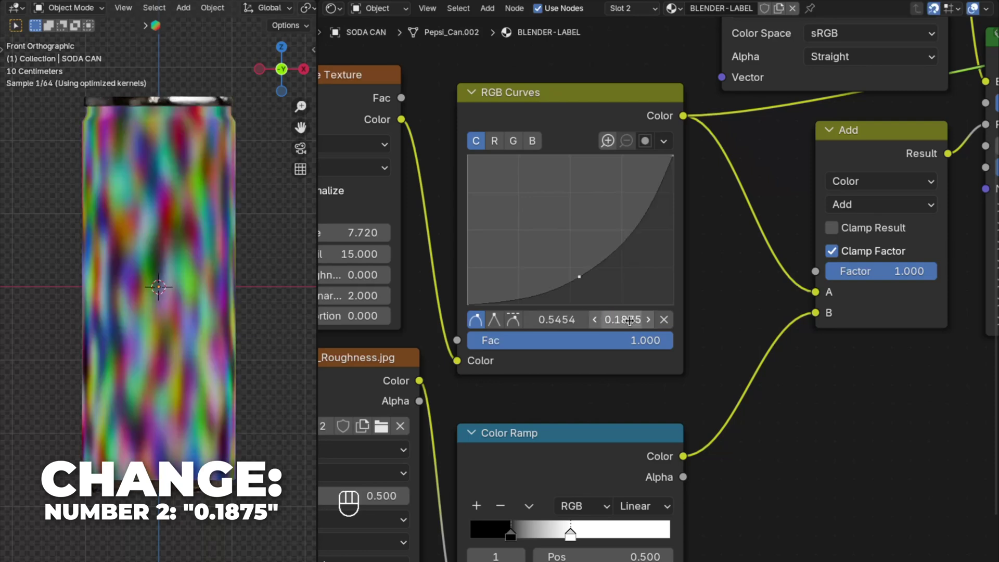
Add a second curve point at X 0.7954, Y 0.6187
left_click(630, 236)
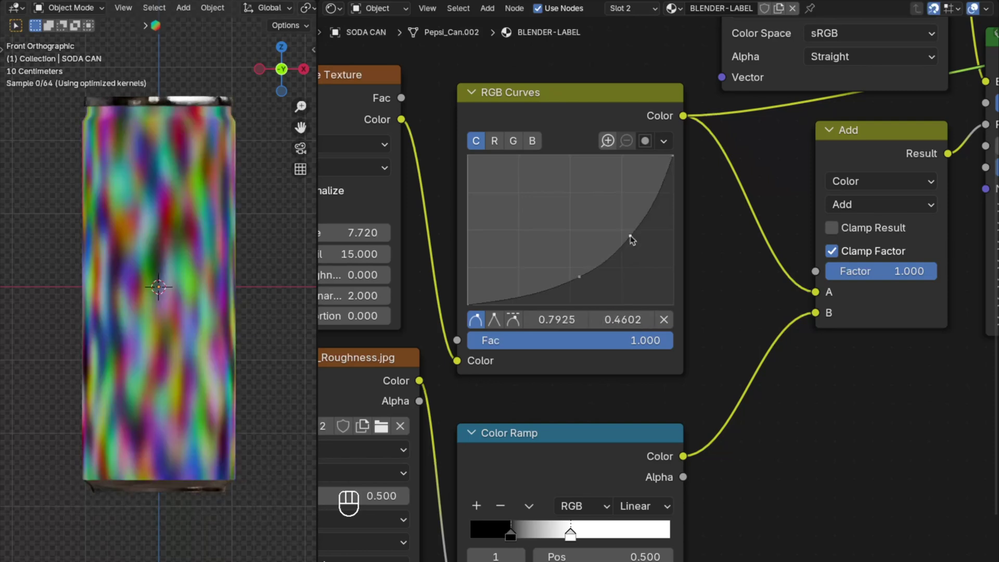
left_click(556, 320)
type("0.7")
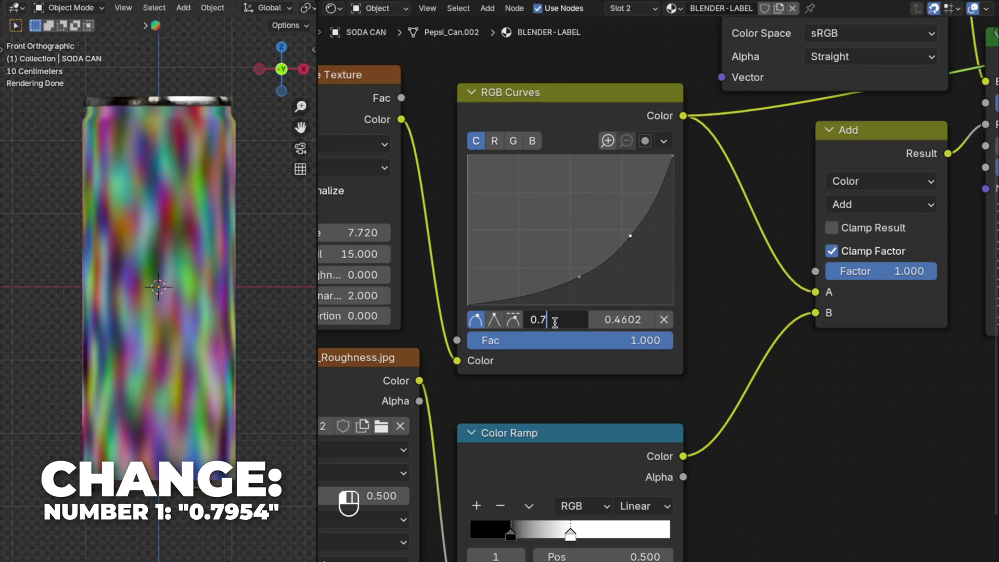
type("954")
left_click(626, 320)
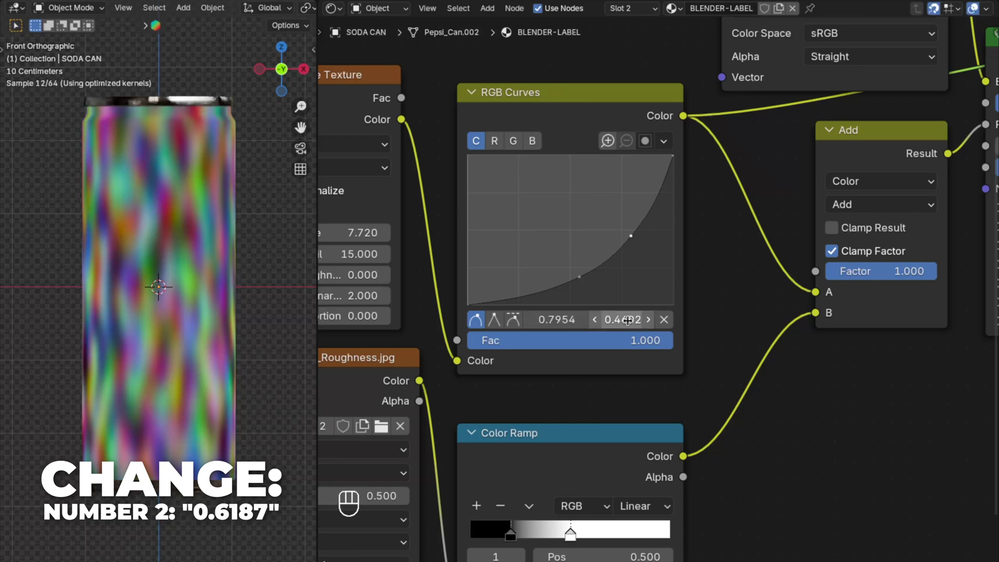
type("0.6187")
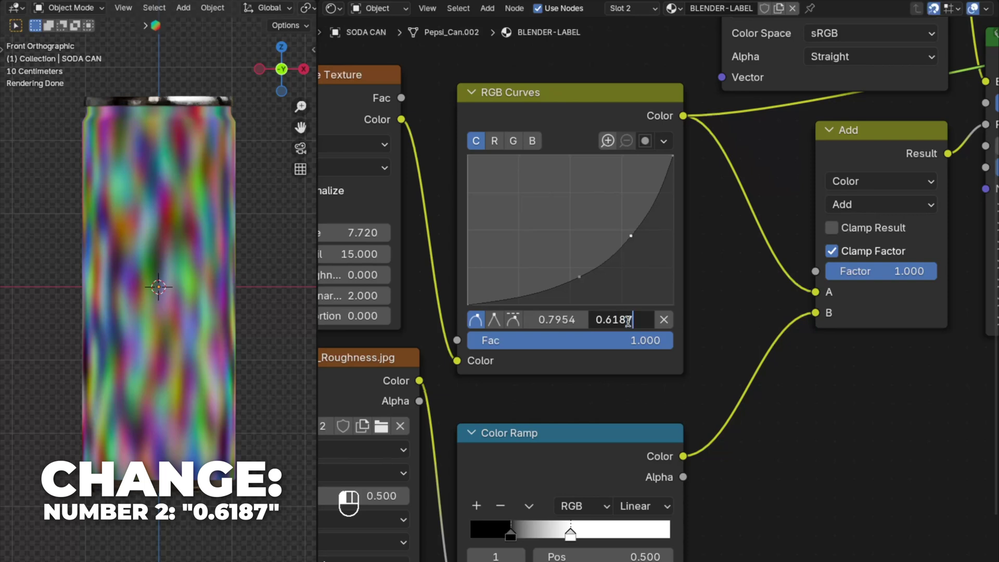
key("Return")
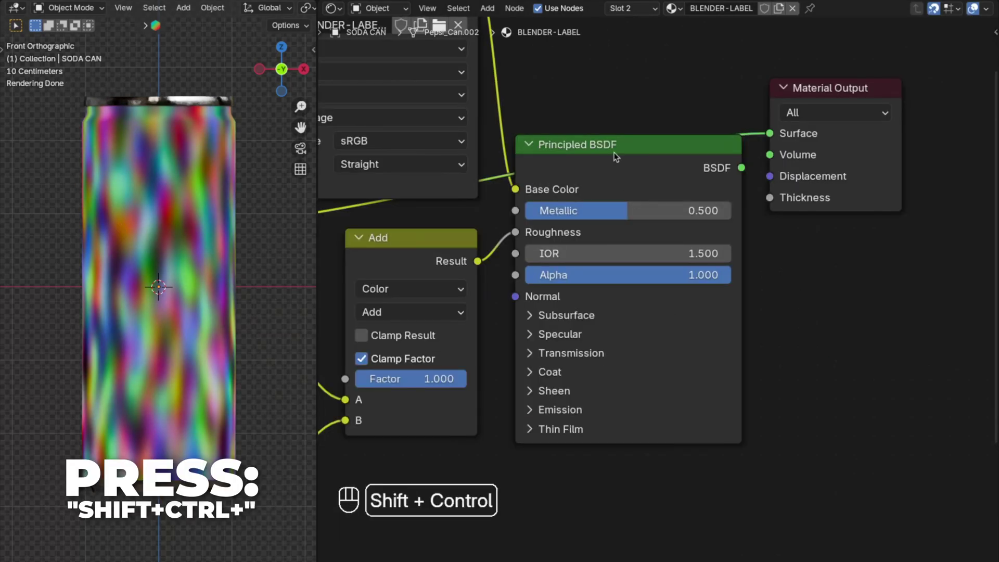
Add a Bump node into the shader's Normal with Strength 0.043 and Distance 0.1
left_click(615, 156, "ctrl+shift")
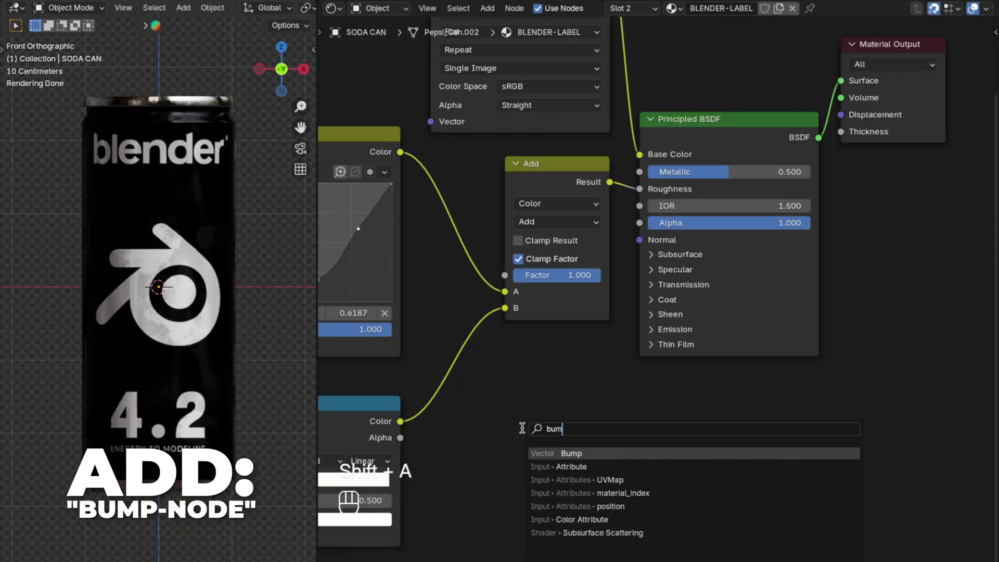
key("Return")
left_click(511, 371)
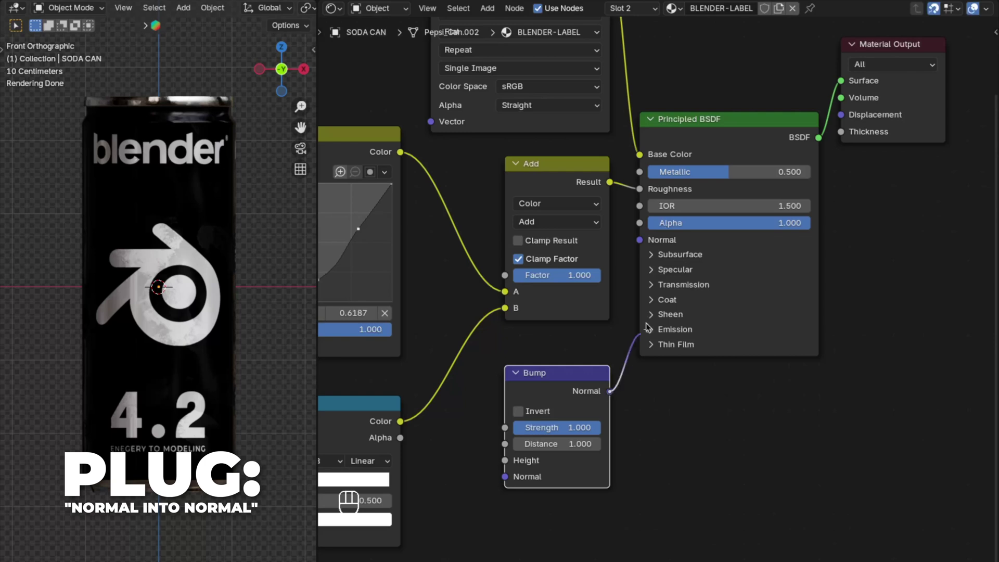
left_click_drag(648, 328, 639, 240)
scroll(643, 245, "up", 5)
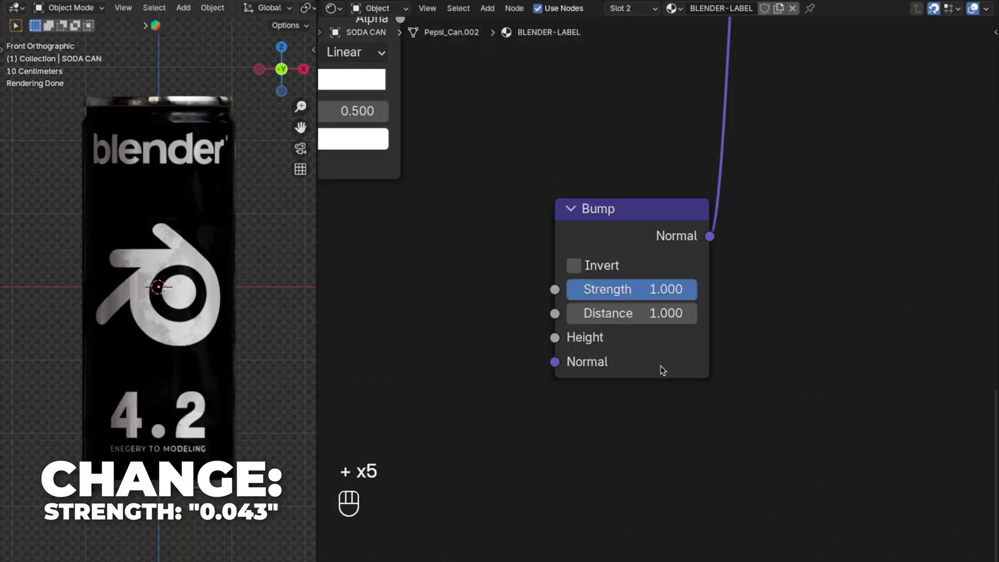
left_click(636, 291)
type("0.043")
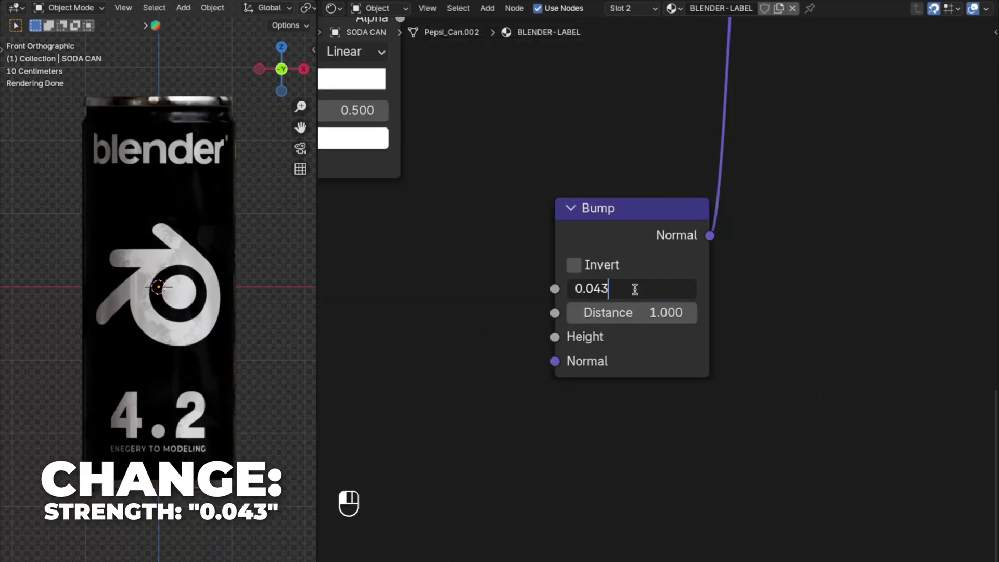
key("Return")
left_click(635, 310)
type("0.")
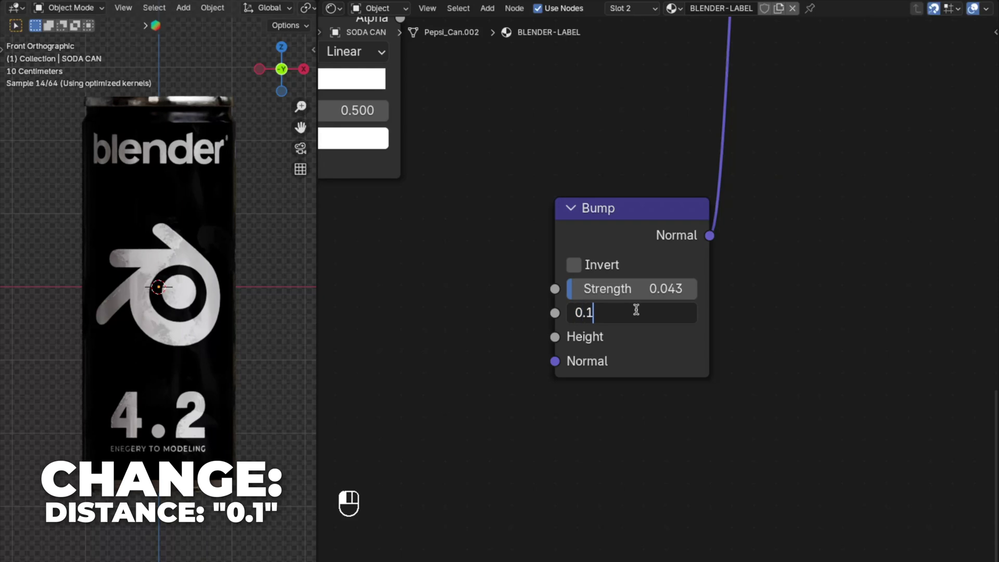
type("1")
key("Return")
Add a Noise Texture driving Bump Height, with Scale 700 and Detail 15
key("shift+a")
type("noise")
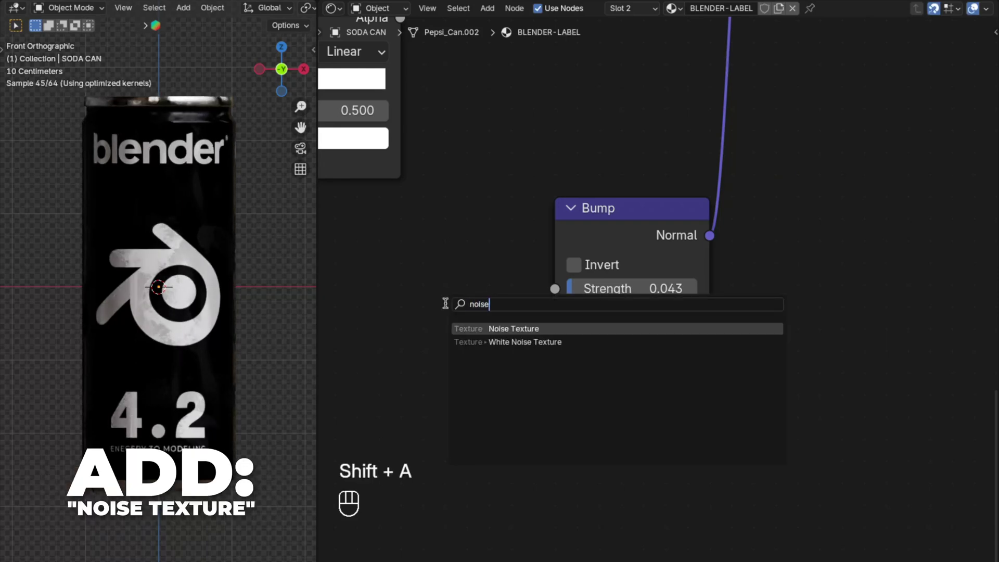
key("Return")
left_click(361, 217)
left_click_drag(513, 257, 652, 341)
middle_click_drag(496, 506, 607, 434)
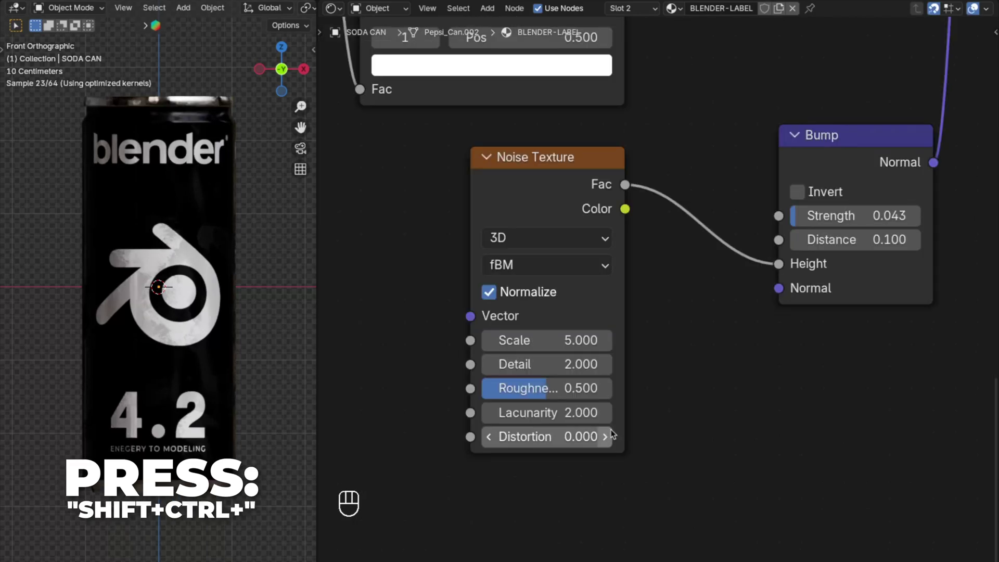
left_click(532, 168, "ctrl+shift")
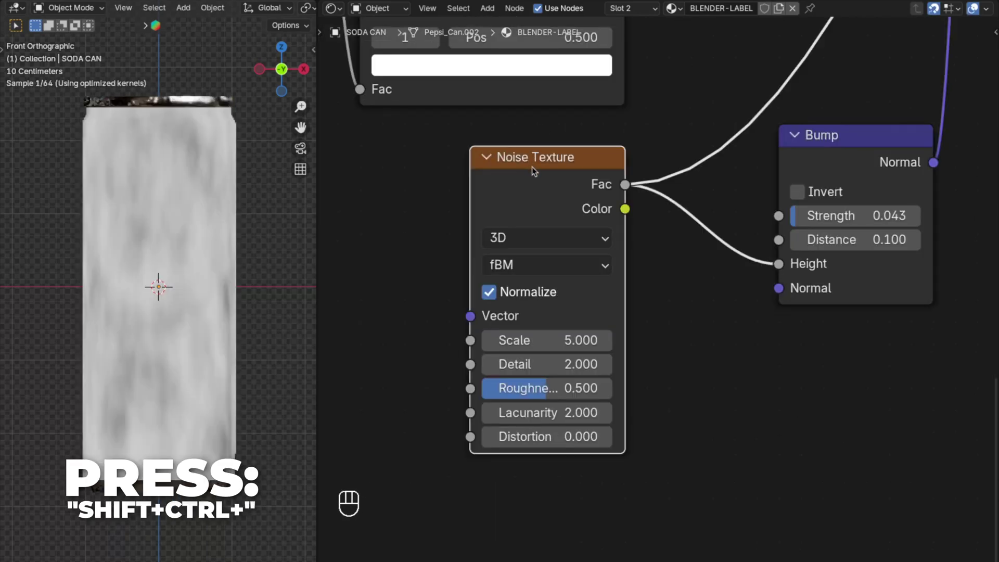
double_click(557, 341)
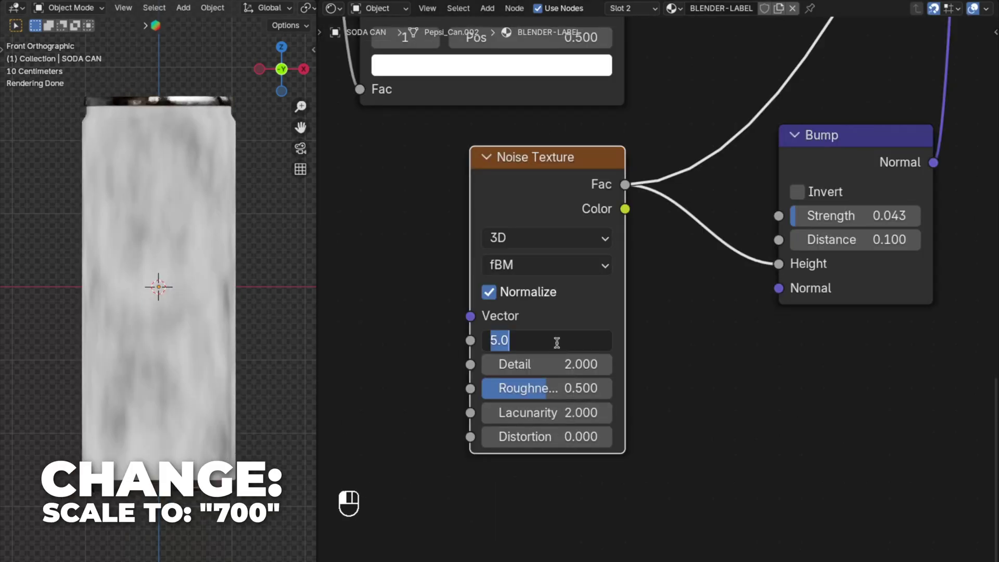
type("700")
key("Return")
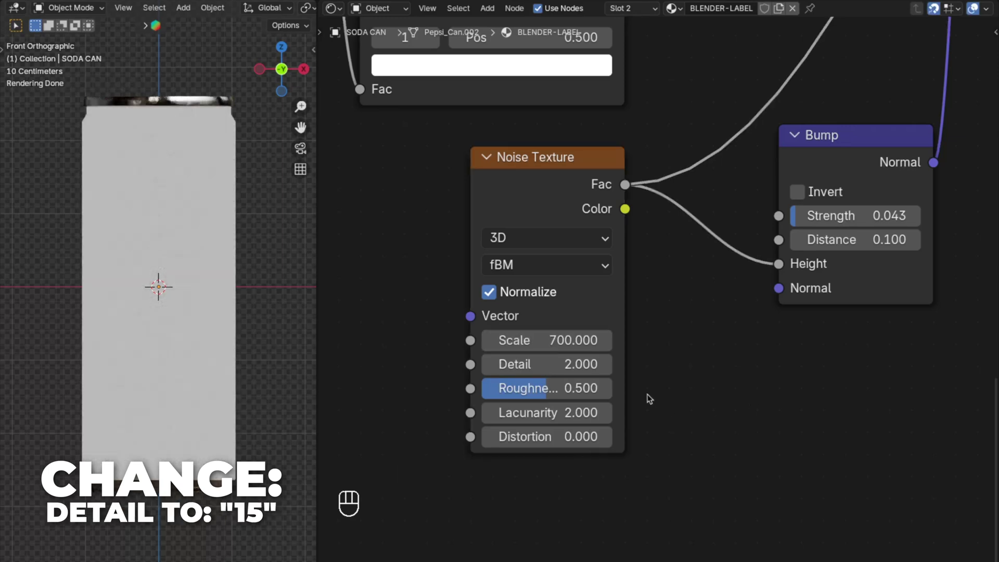
left_click(576, 365)
key("Return")
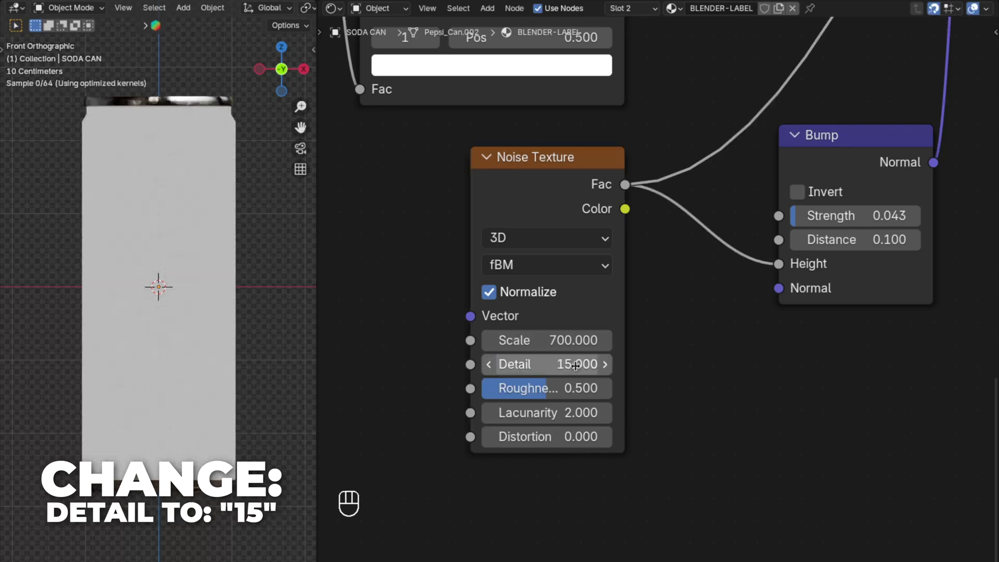
Map the noise through a Mapping node fed by Texture Coordinate Object, deleting the extra coordinate node
left_click(529, 172)
key("ctrl+t")
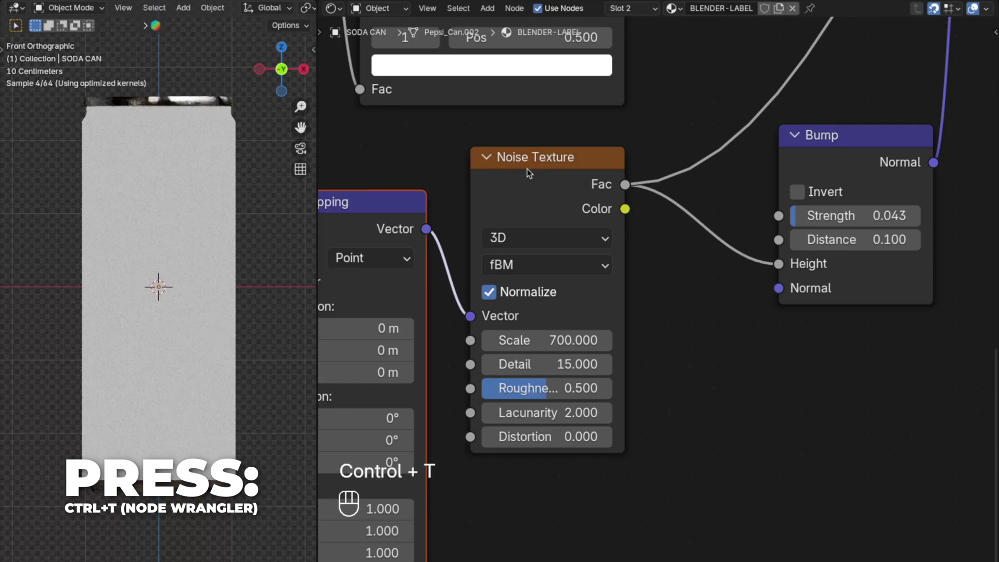
middle_click_drag(529, 173, 581, 173)
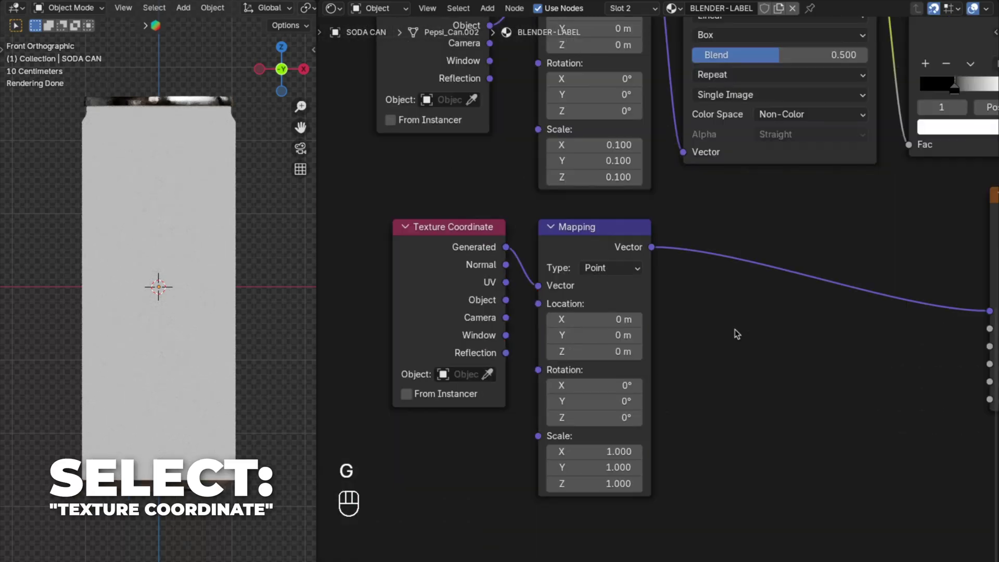
middle_click_drag(737, 335, 737, 267)
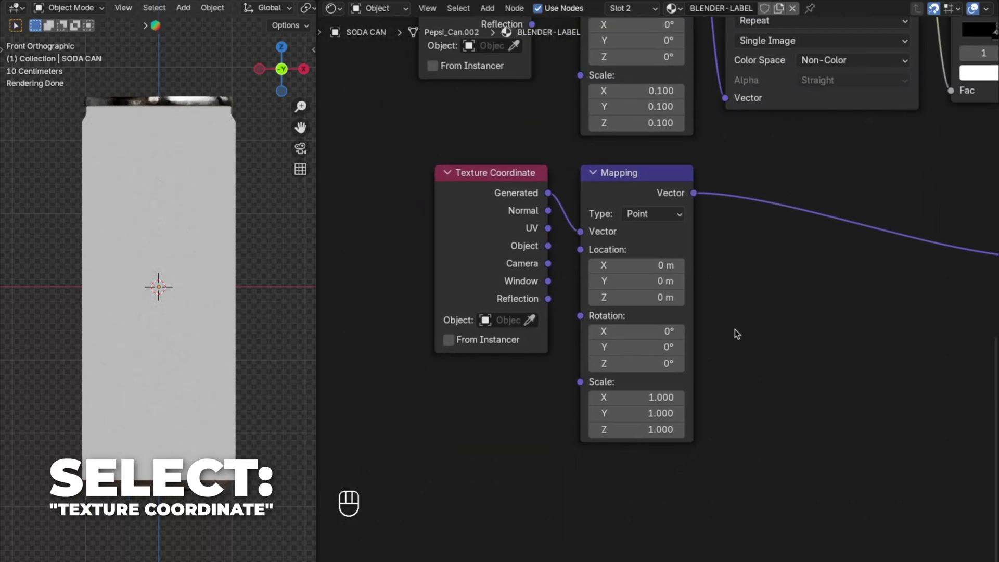
left_click(457, 213)
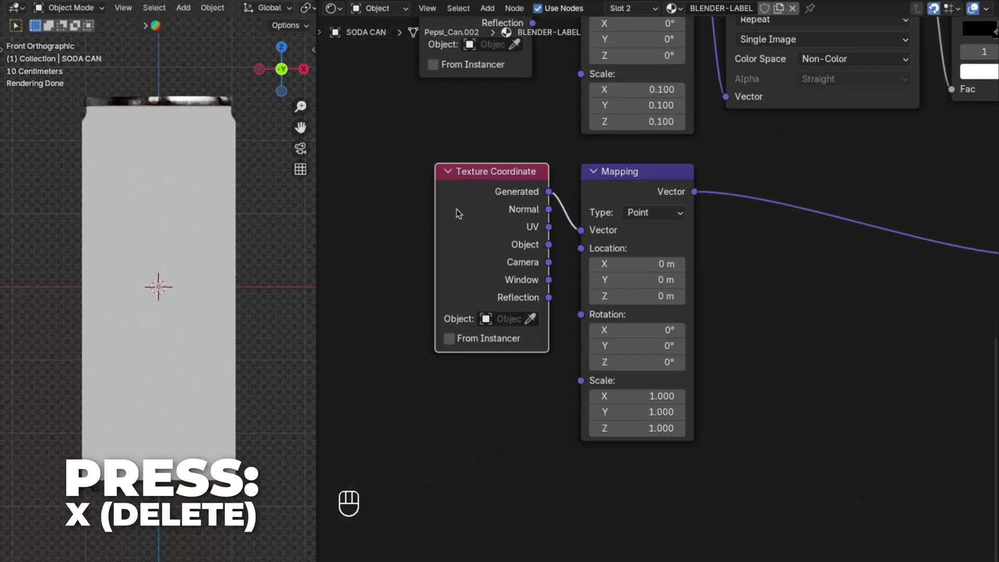
key("x")
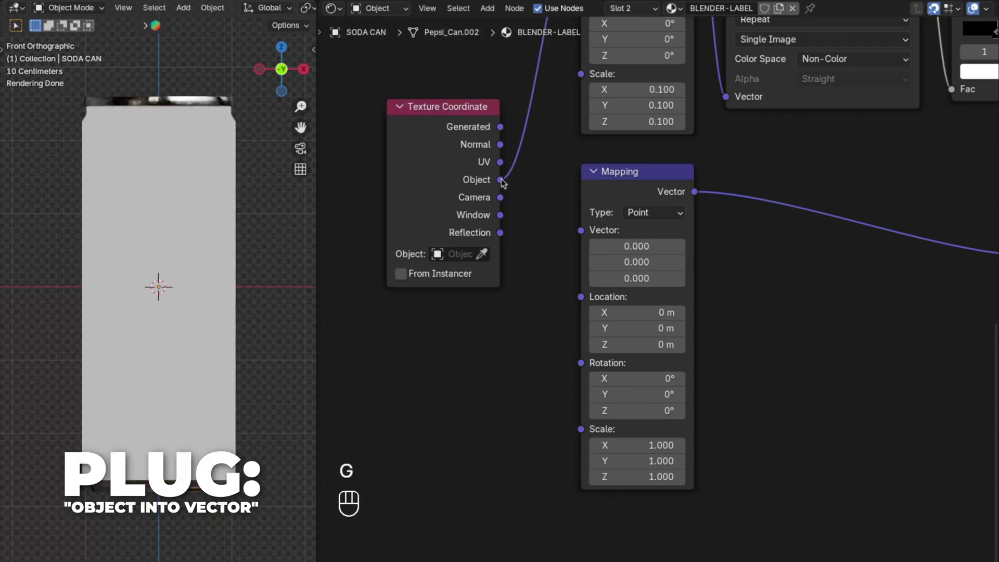
left_click_drag(500, 179, 581, 230)
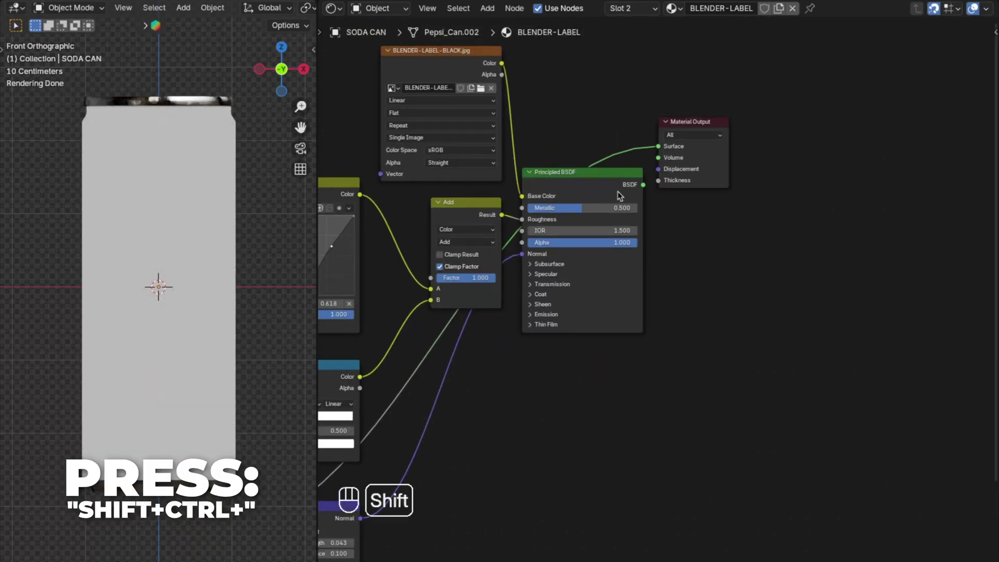
Expand the Principled BSDF Specular section and connect an Invert Color node into IOR Level
left_click(593, 188, "ctrl+shift")
left_click(575, 415)
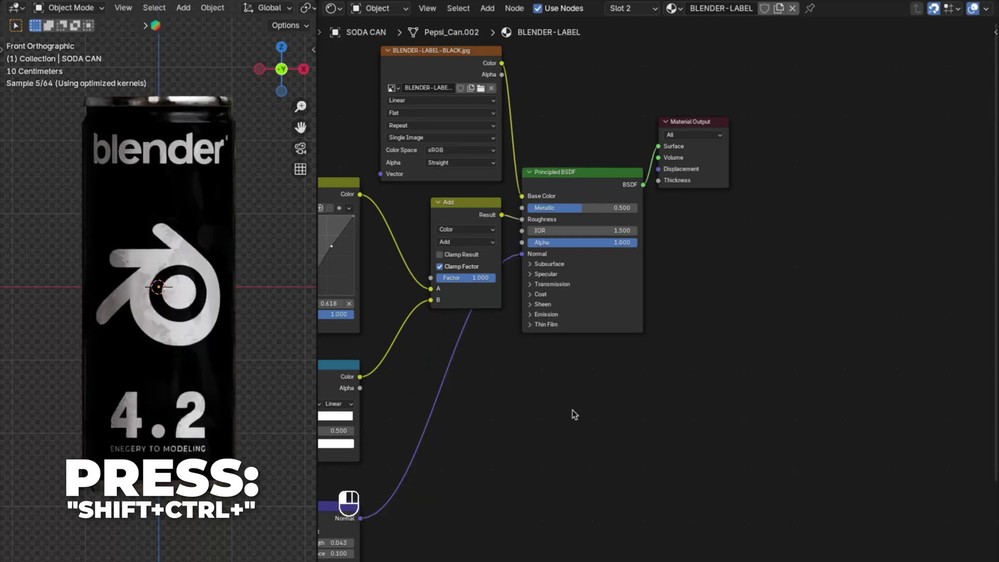
scroll(479, 302, "up", 5)
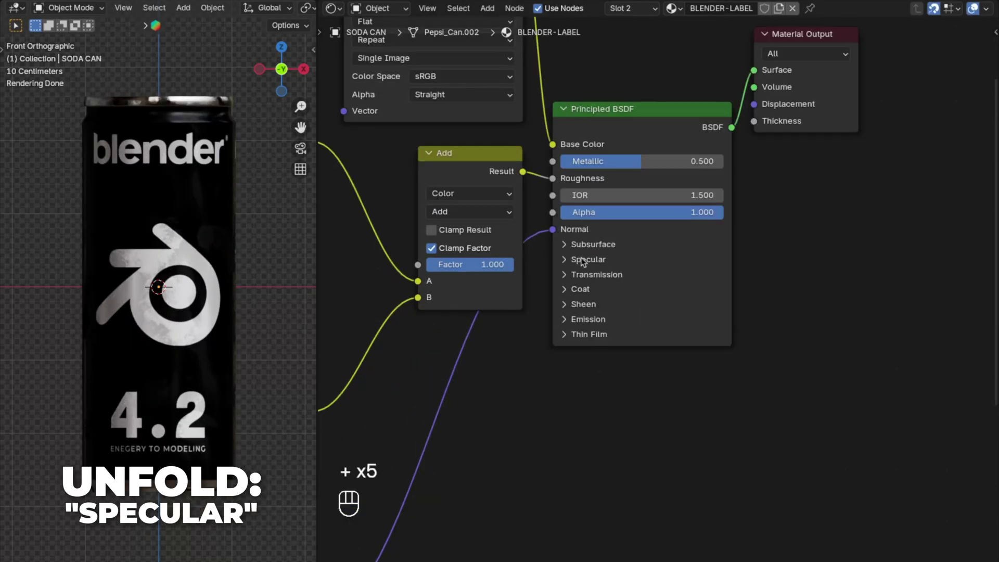
left_click(583, 260)
key("shift+a")
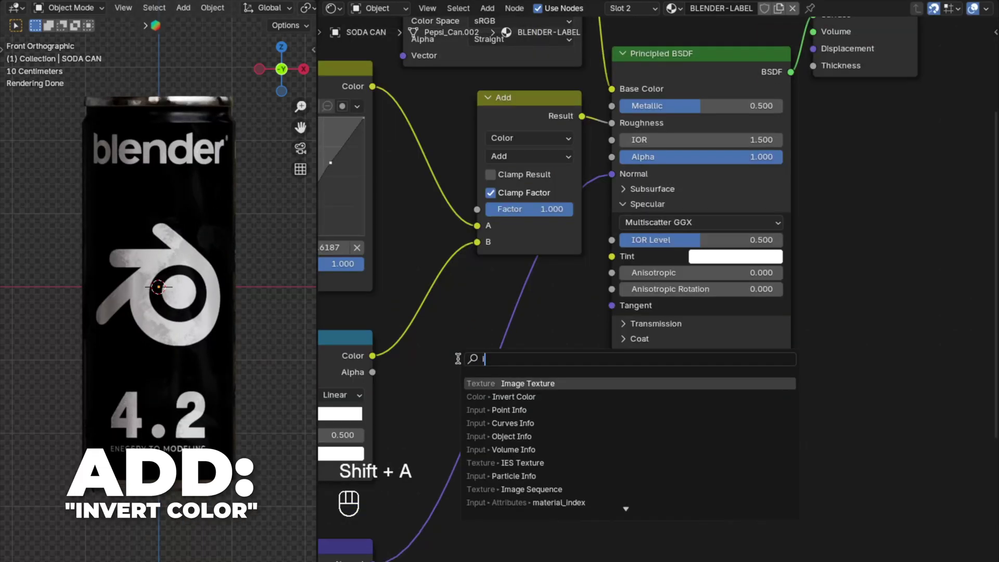
type("invert")
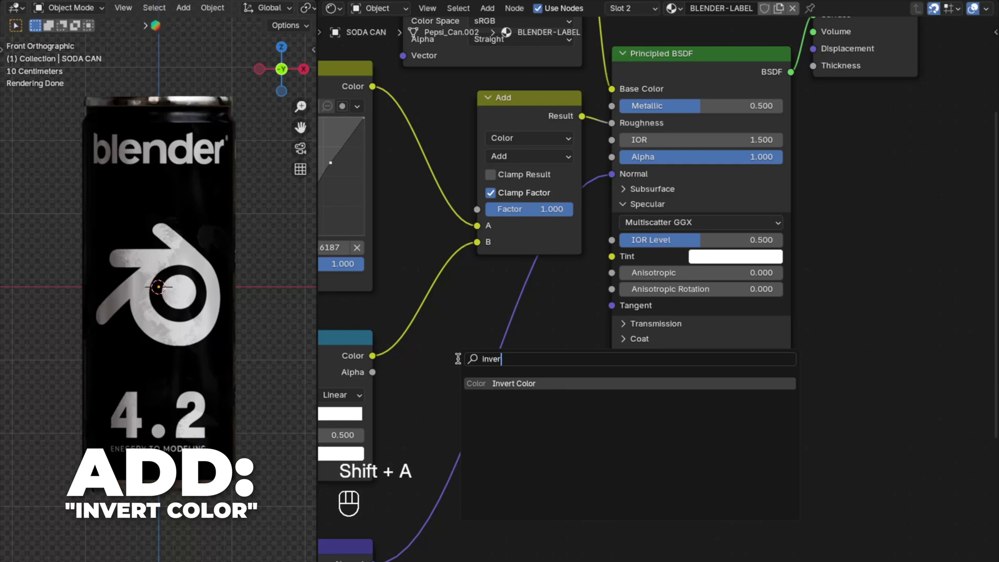
key("Return")
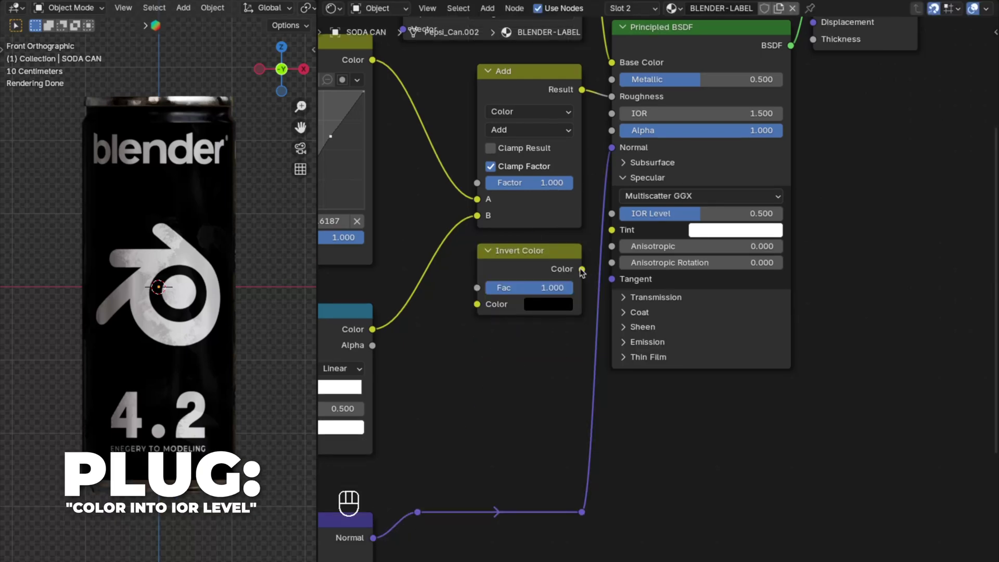
left_click_drag(582, 270, 604, 220)
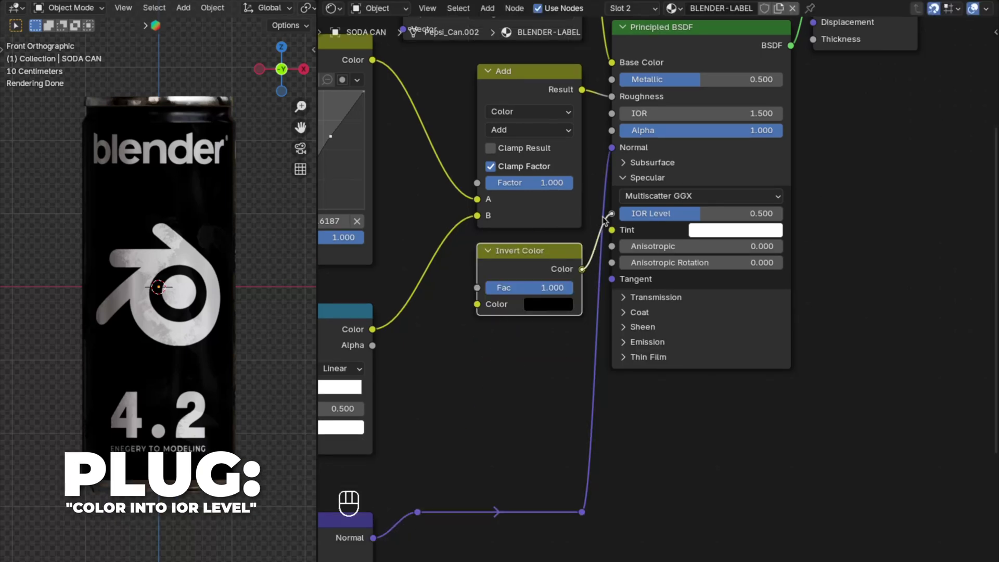
Feed an Image Texture loading SmudgesLarge001_OVERLAY_VAR2_3K.jpg into the Invert Color node
key("shift+a")
type("image")
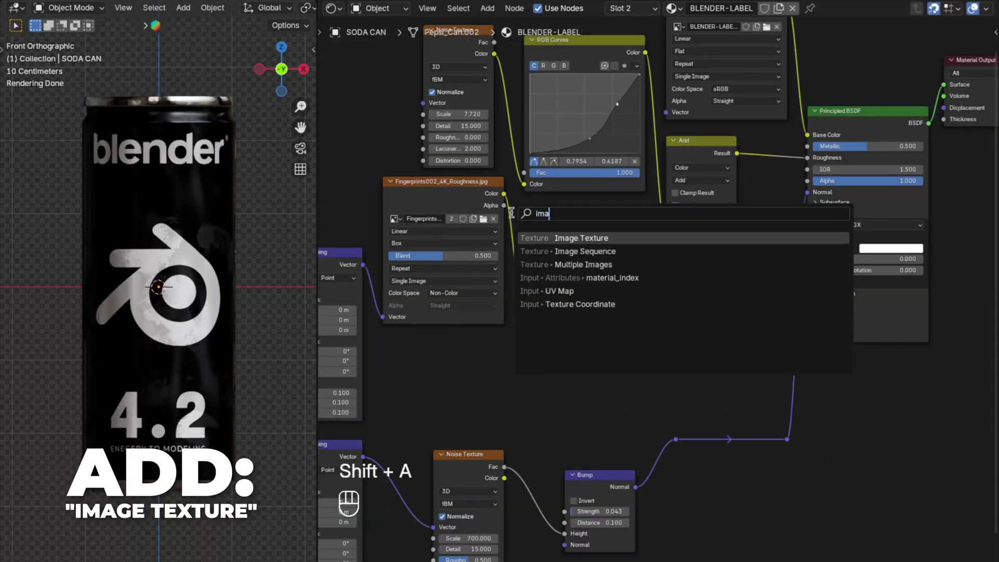
key("Return")
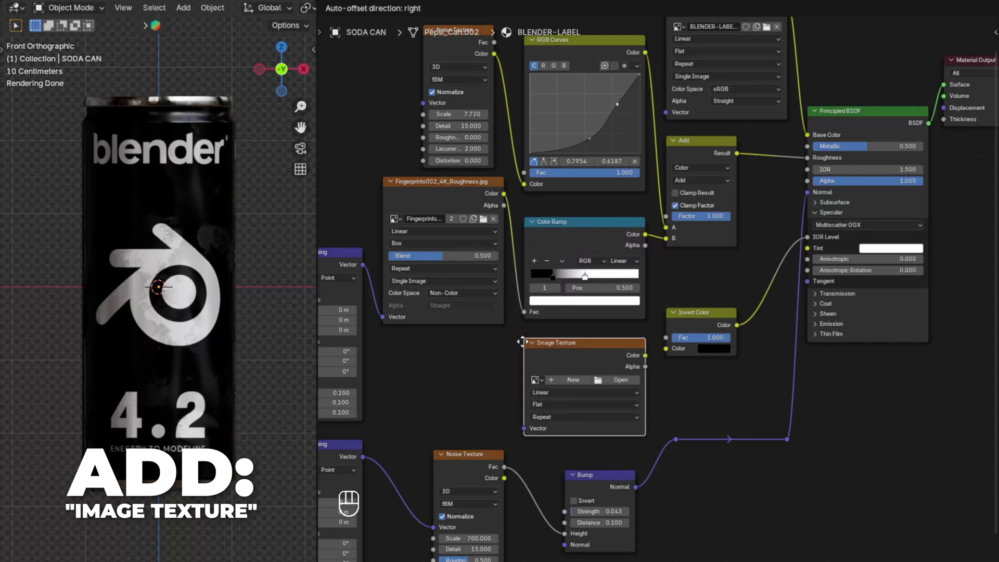
left_click(522, 342)
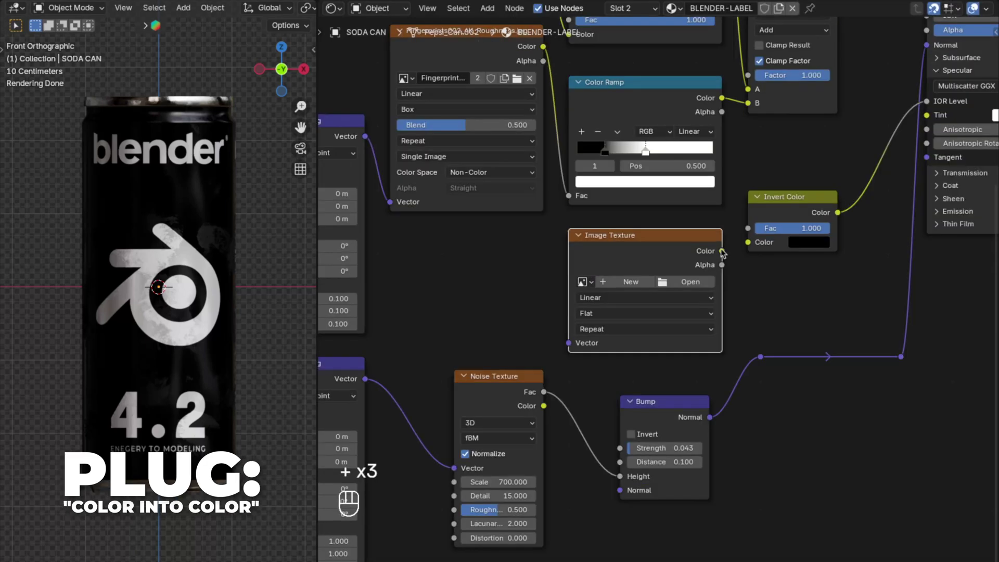
left_click_drag(722, 251, 748, 241)
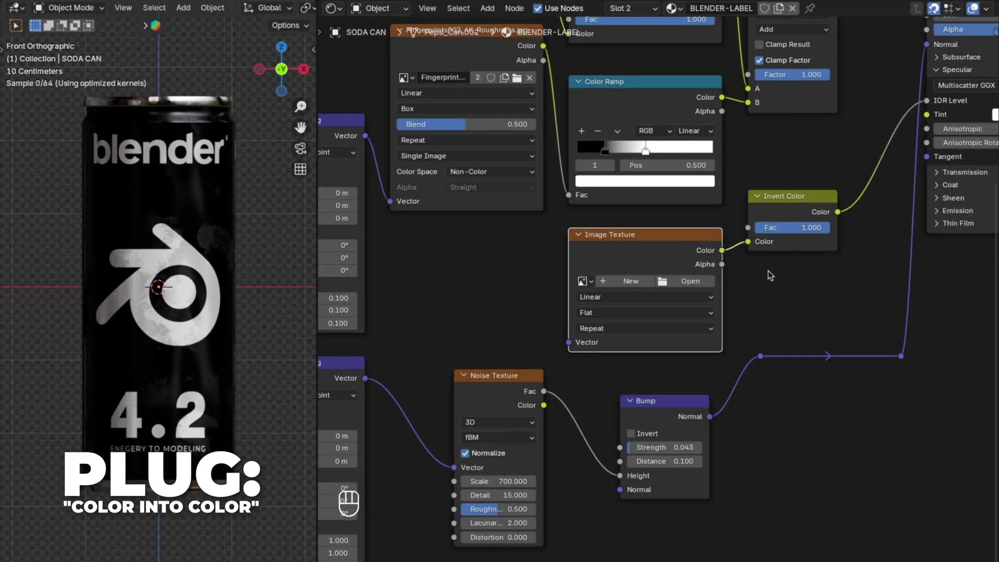
left_click(690, 281)
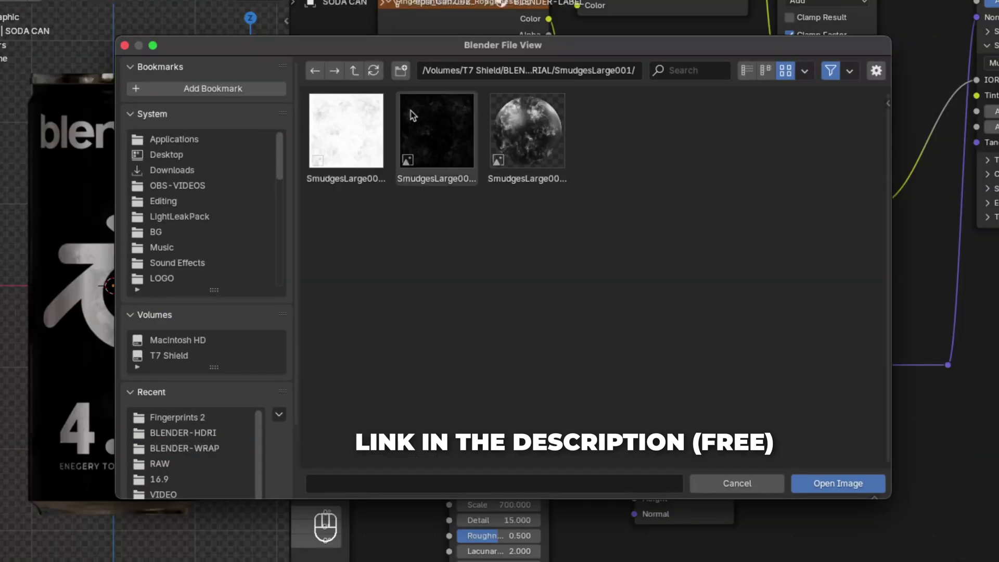
left_click(412, 115)
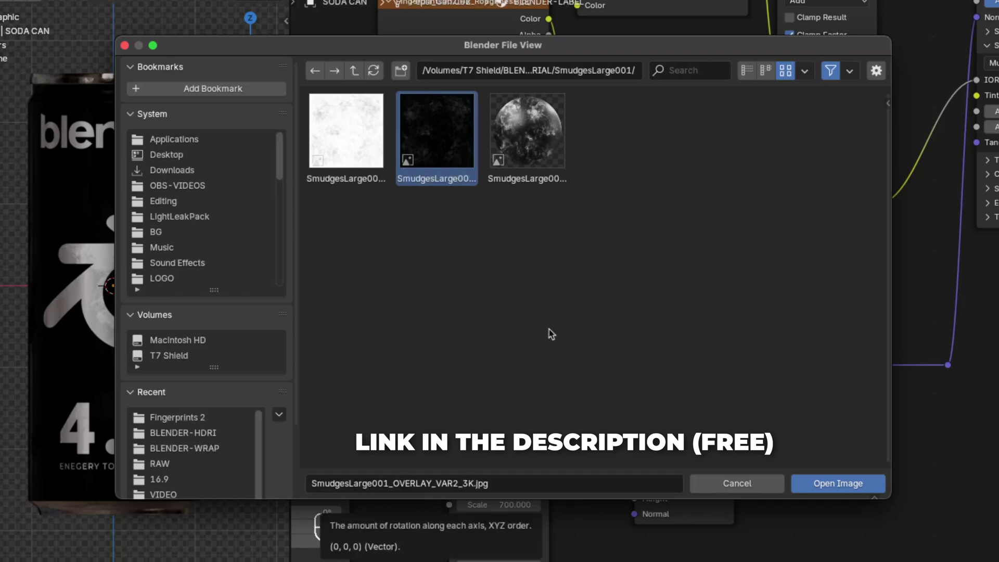
left_click(846, 483)
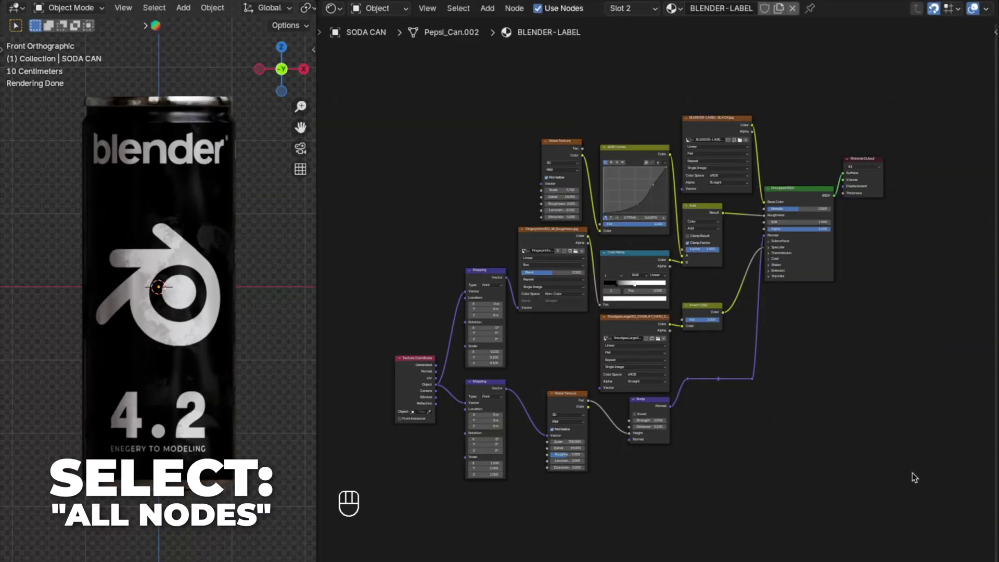
Box-select all shader nodes, wrap them in a frame, and label it BLENDER-LABEL
left_click_drag(914, 478, 406, 71)
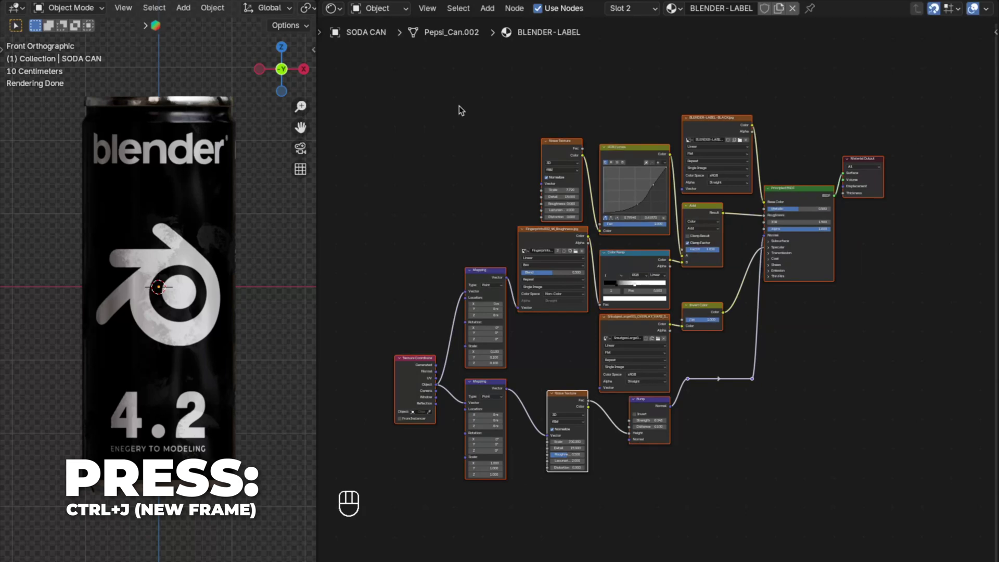
key("super+j")
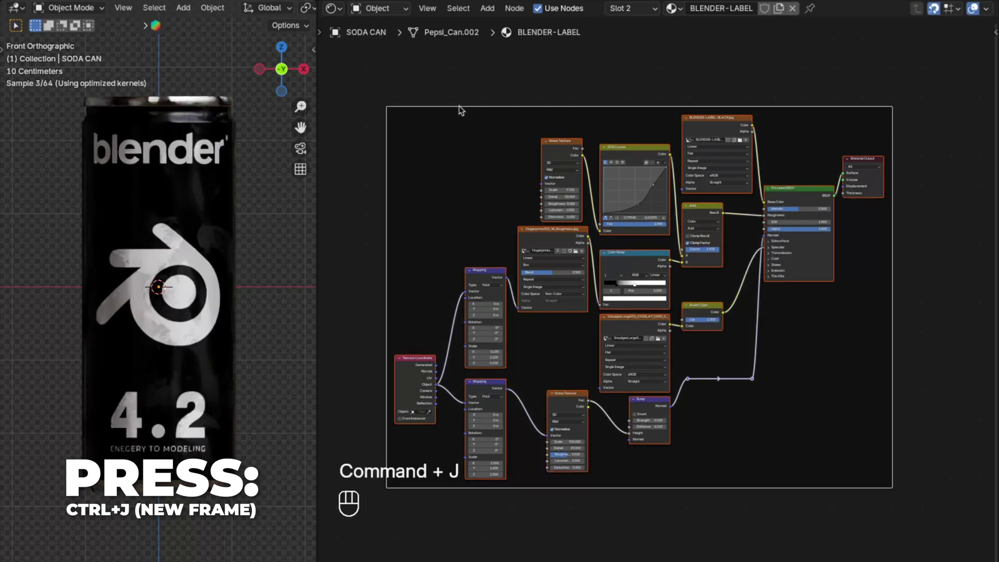
key("n")
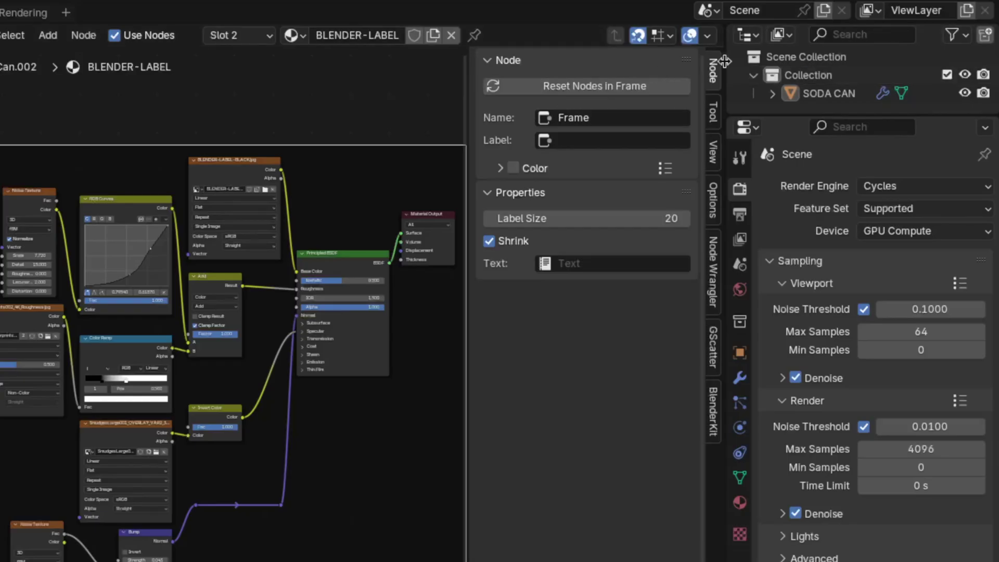
left_click(588, 140)
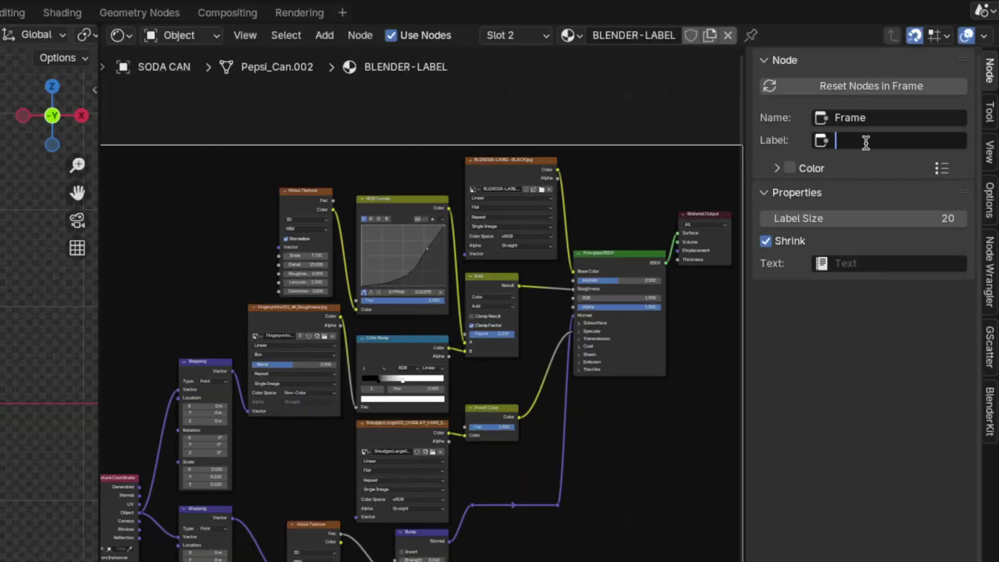
type("BLENDER-LABEL")
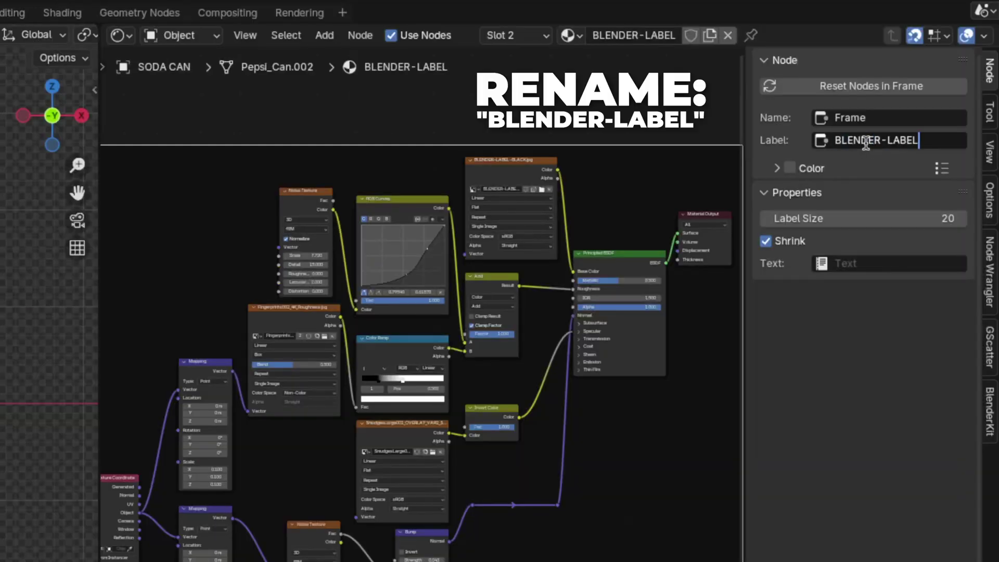
key("Return")
key("n")
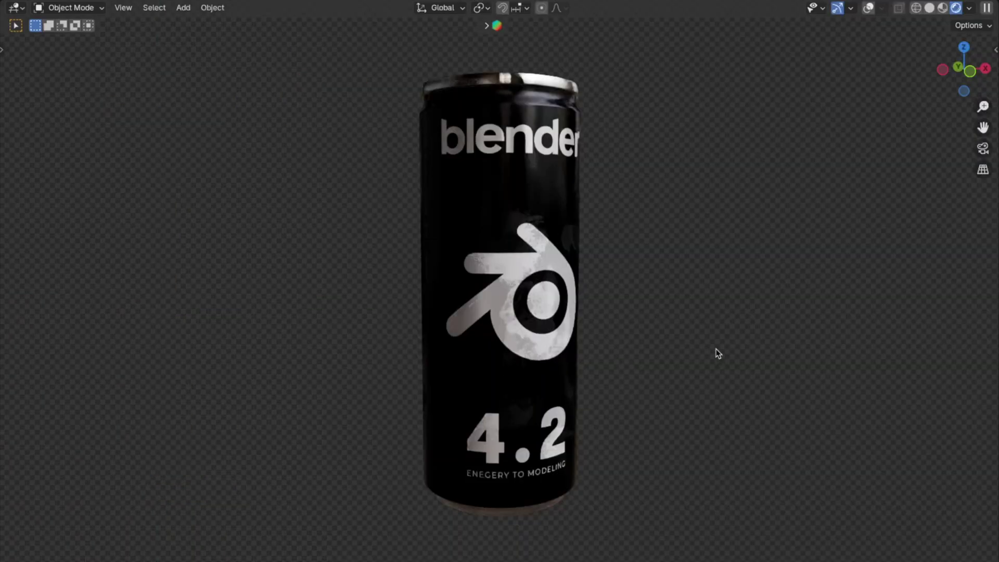